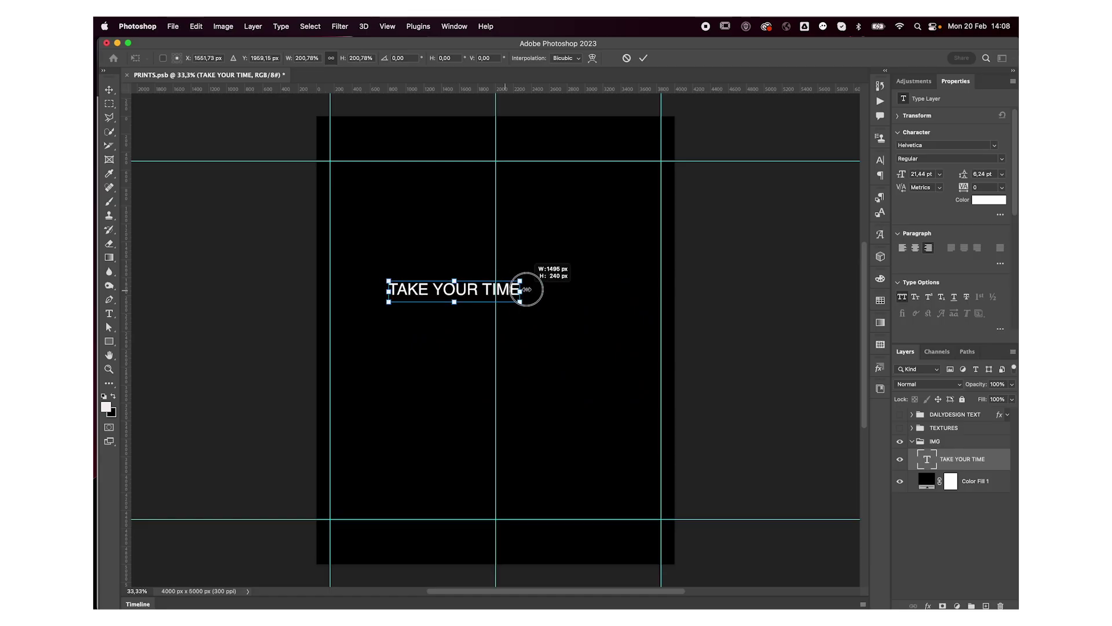
# Step: Scale the TAKE YOUR TIME headline up to about 48.93 pt, centered in the poster's upper half
pyautogui.moveTo(476, 292)
pyautogui.mouseDown()
pyautogui.moveTo(566, 281)
pyautogui.moveTo(585, 198)
pyautogui.moveTo(571, 198)
pyautogui.moveTo(544, 266)
pyautogui.mouseUp()
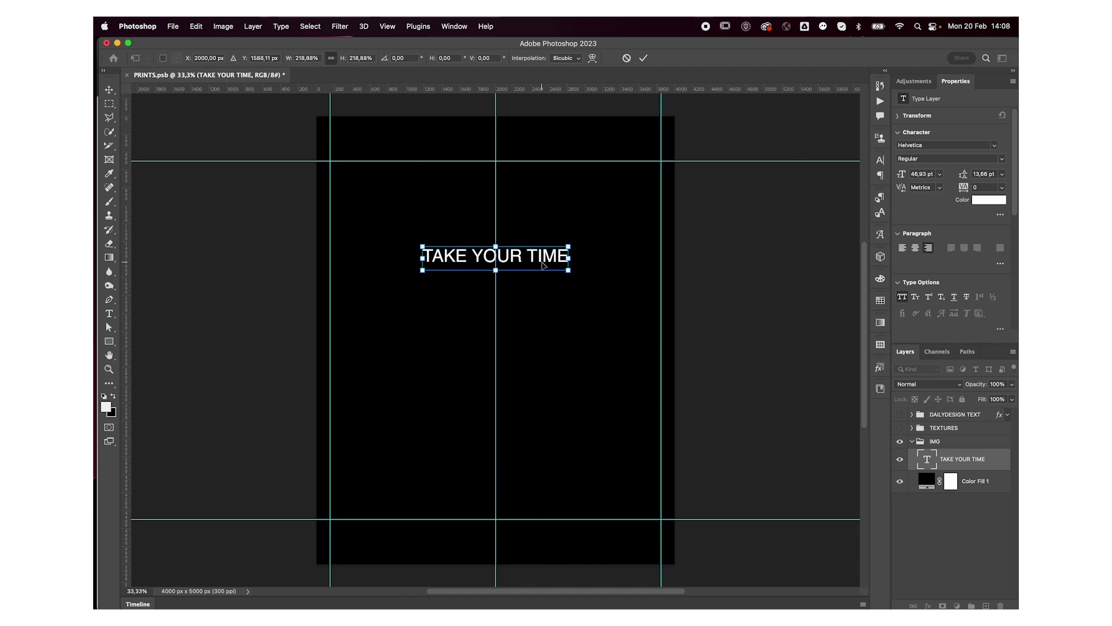
pyautogui.press('Return')
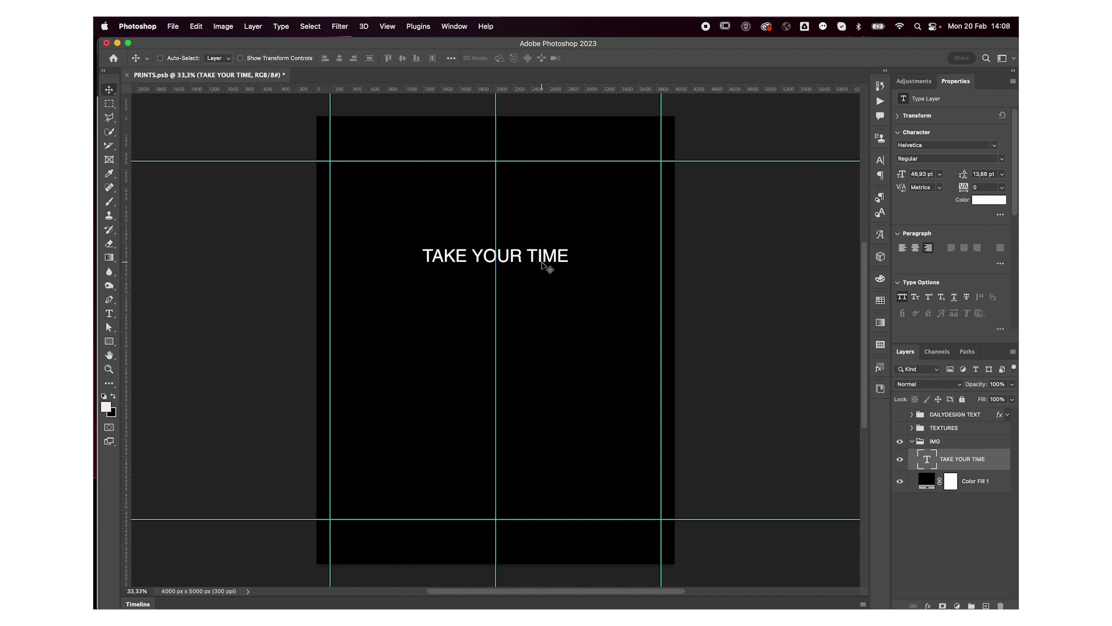
pyautogui.press('super+j')
# Step: Hide the original headline and rasterize the duplicated text layer
pyautogui.click(900, 481)
pyautogui.press('m')
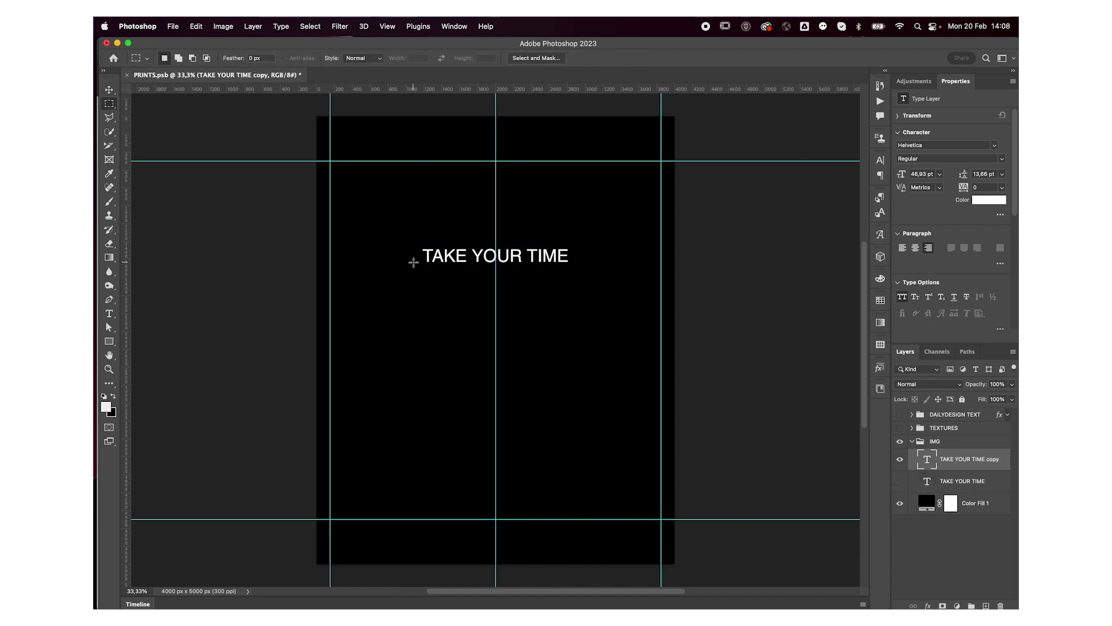
pyautogui.press('b')
pyautogui.click(452, 255)
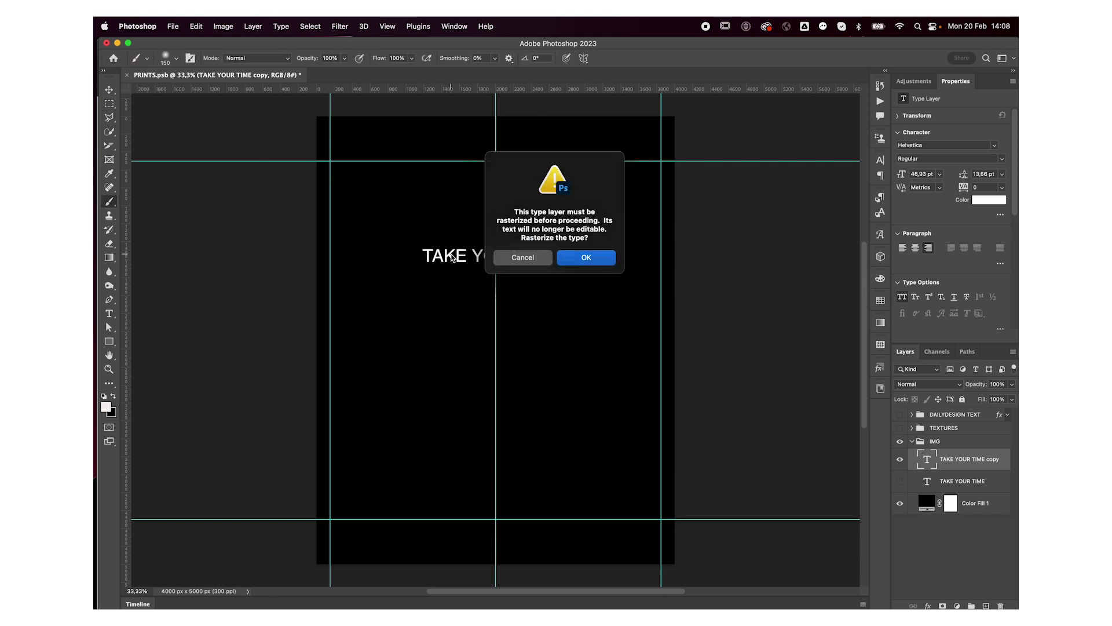
pyautogui.press('Return')
# Step: Stretch a thin strip beneath the letters down into tall bars about 3620 px high
pyautogui.press('m')
pyautogui.moveTo(417, 258); pyautogui.dragTo(585, 261)
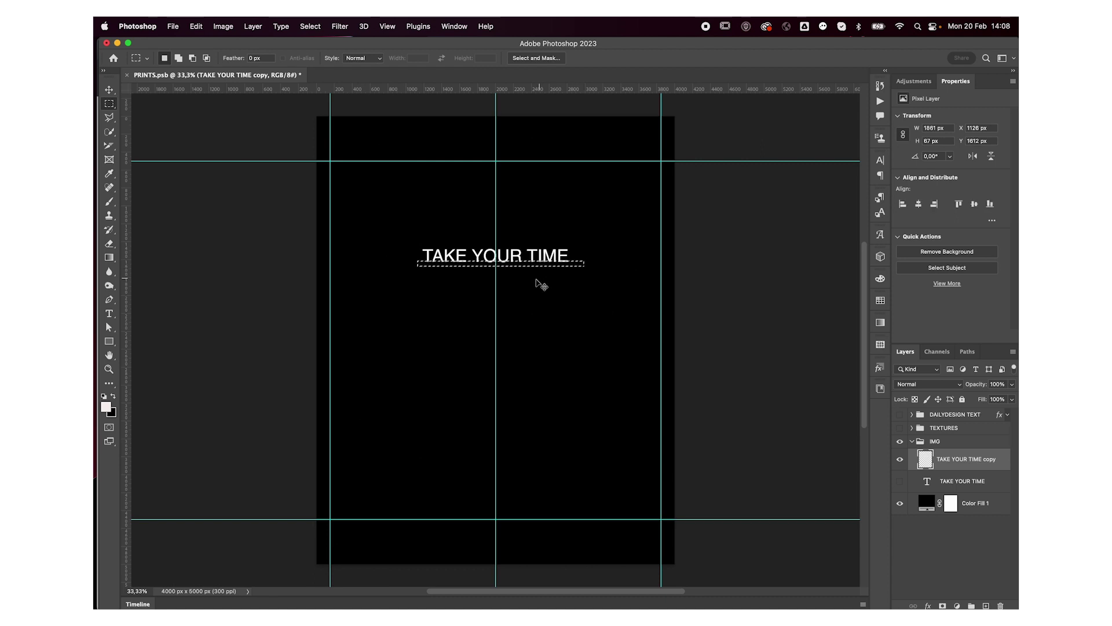
pyautogui.hotkey('ctrl', 't')
pyautogui.moveTo(502, 268); pyautogui.dragTo(521, 579)
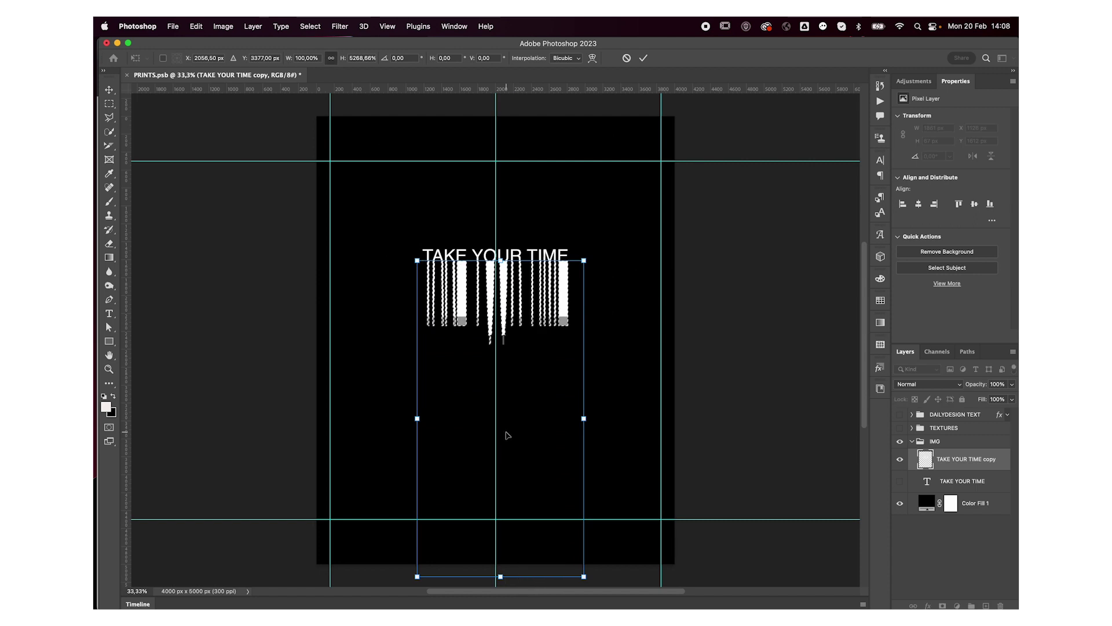
pyautogui.scroll(-5, 504, 436)
pyautogui.moveTo(497, 418); pyautogui.dragTo(491, 582)
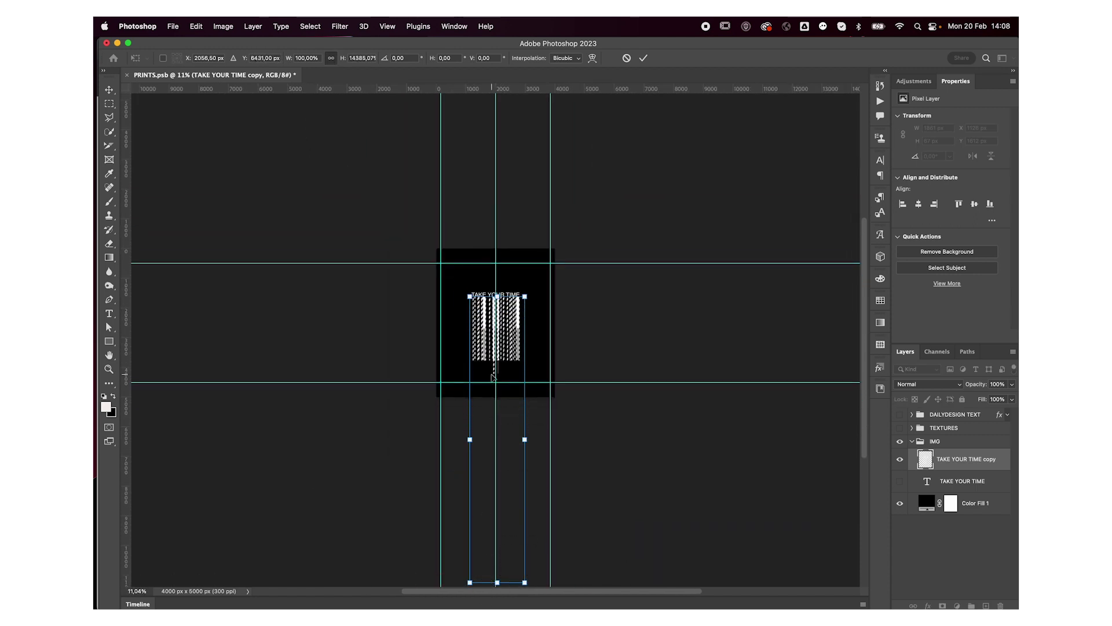
pyautogui.scroll(-2, 496, 259)
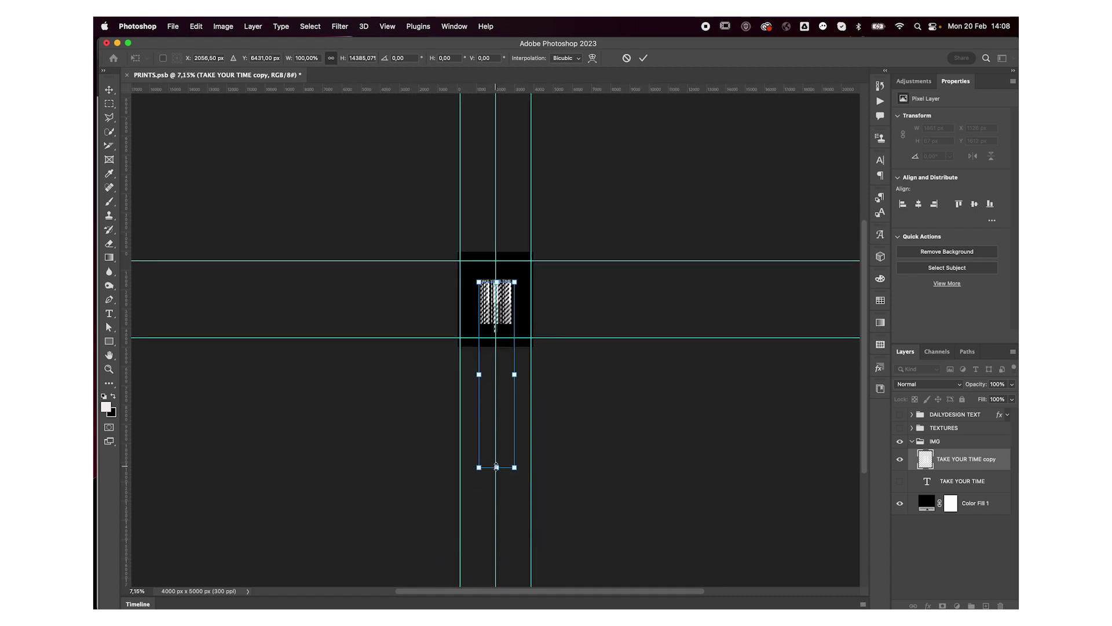
pyautogui.moveTo(496, 466); pyautogui.dragTo(496, 584)
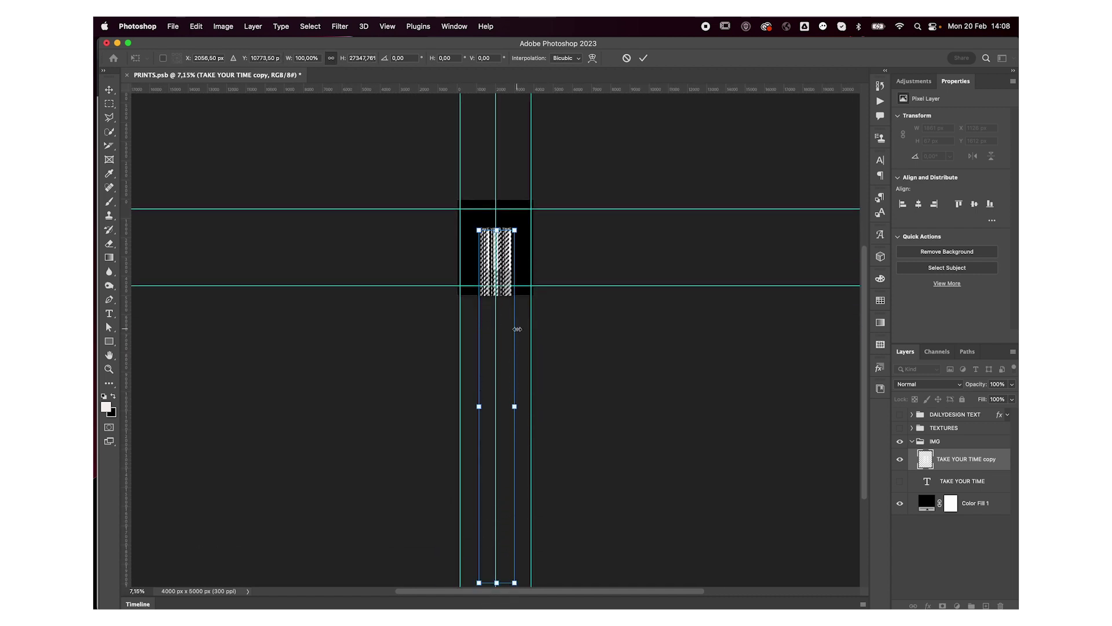
pyautogui.press('Return')
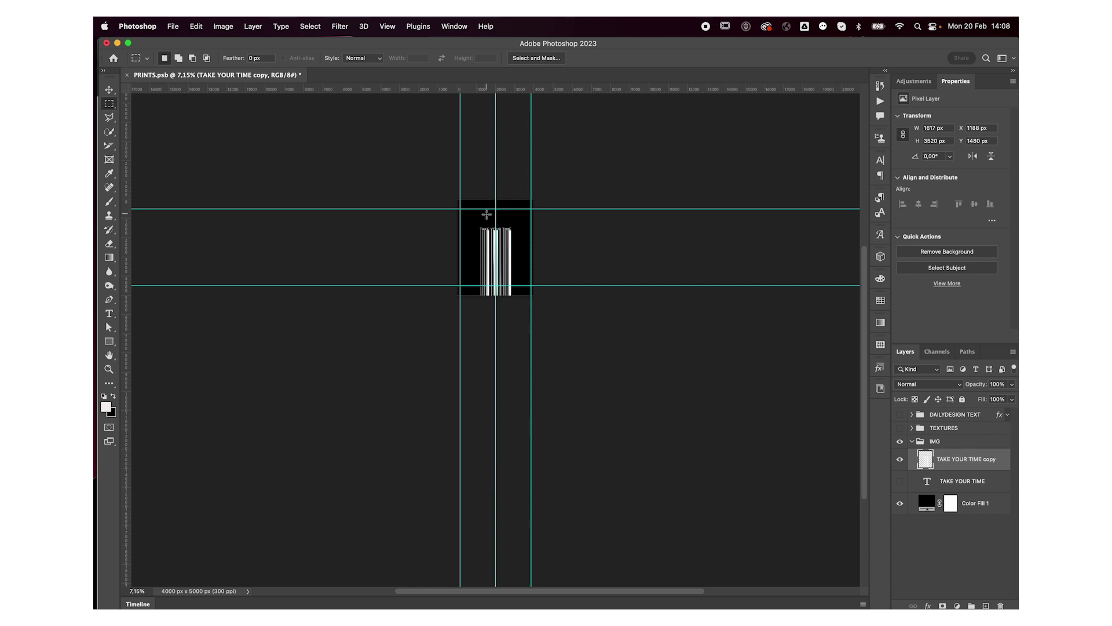
# Step: Zoom back in and limit the stretched layer to the blue channel only
pyautogui.press('z')
pyautogui.moveTo(497, 223); pyautogui.dragTo(559, 212)
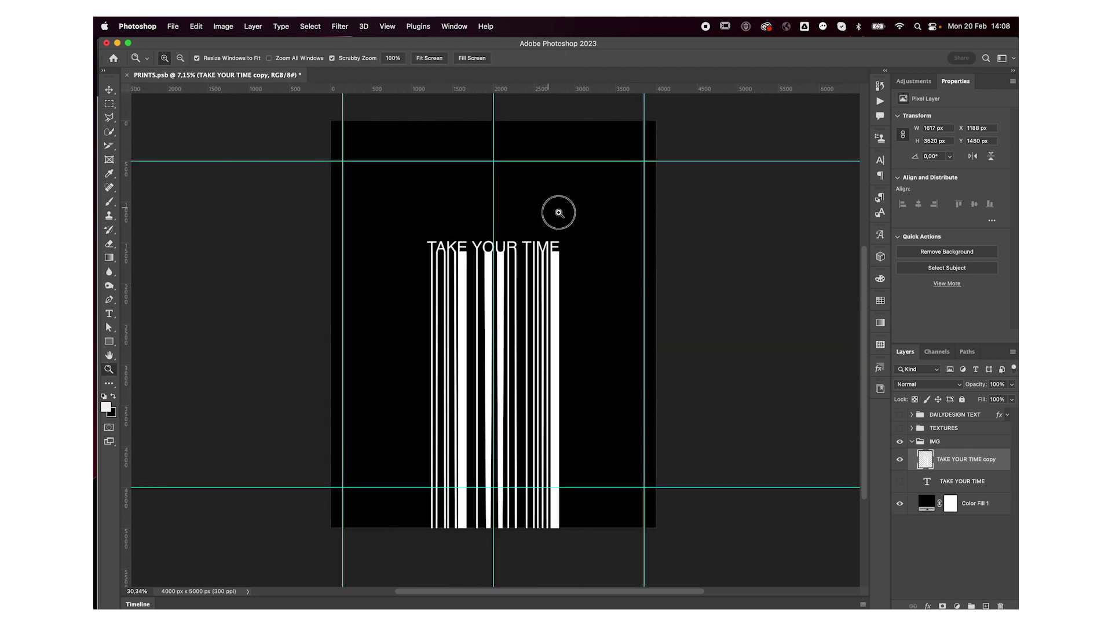
pyautogui.press('v')
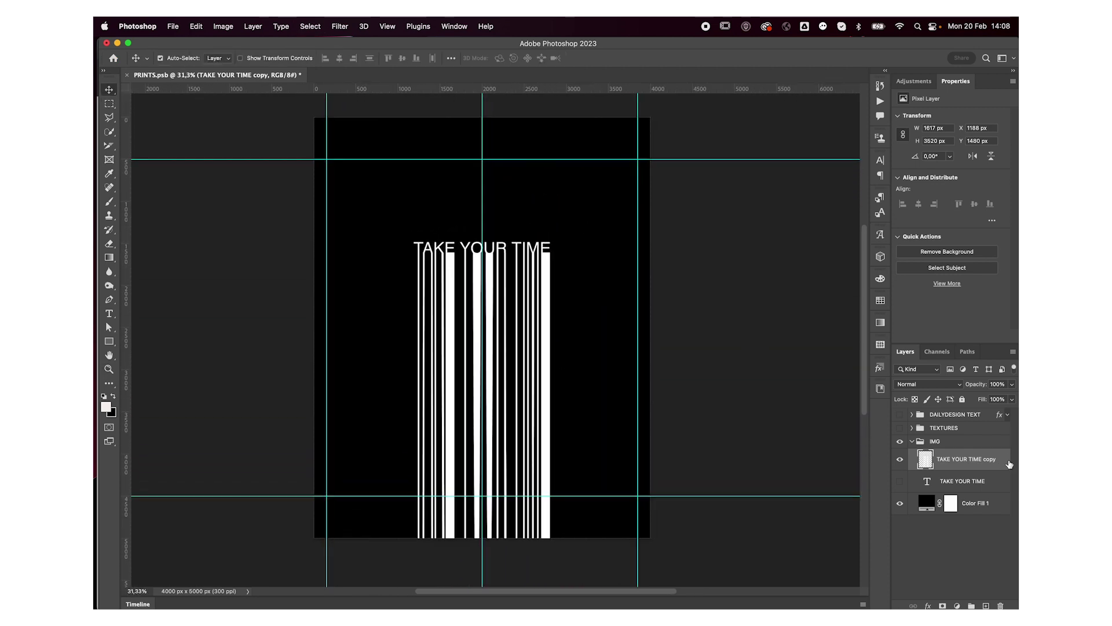
pyautogui.doubleClick(1009, 464)
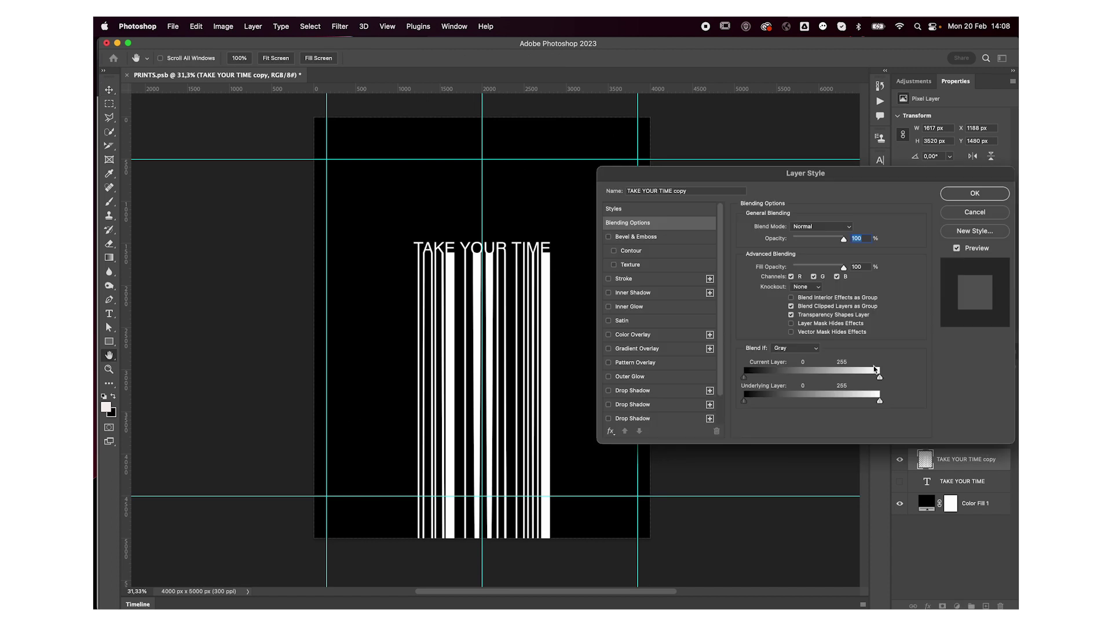
pyautogui.click(813, 276)
pyautogui.press('Return')
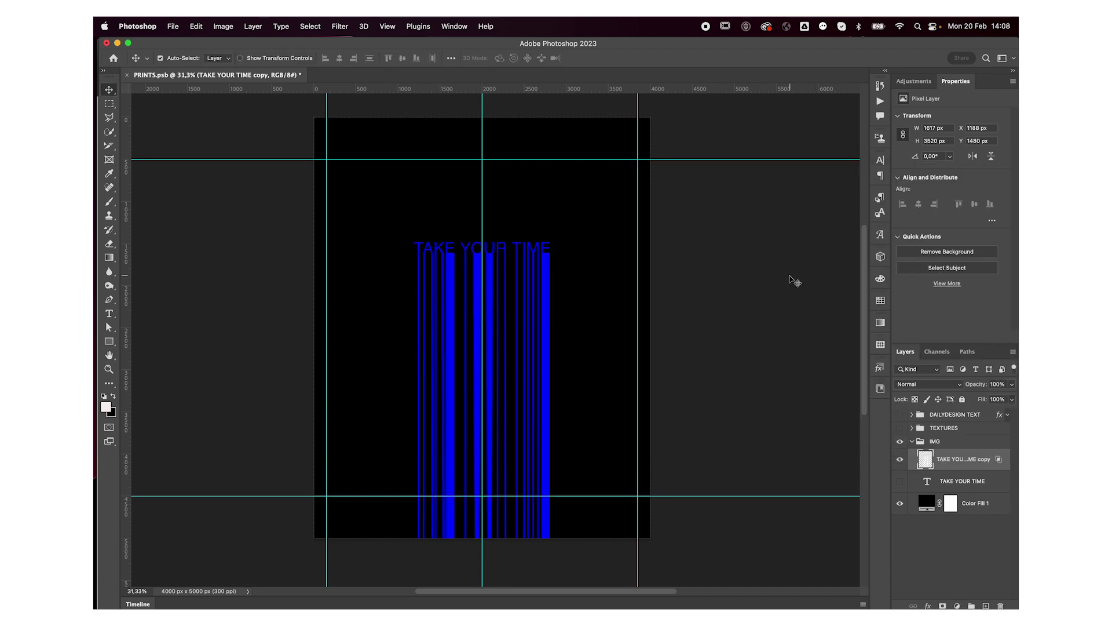
# Step: Duplicate it as copy 2 with the red channel turned back on
pyautogui.hotkey('ctrl', 'j')
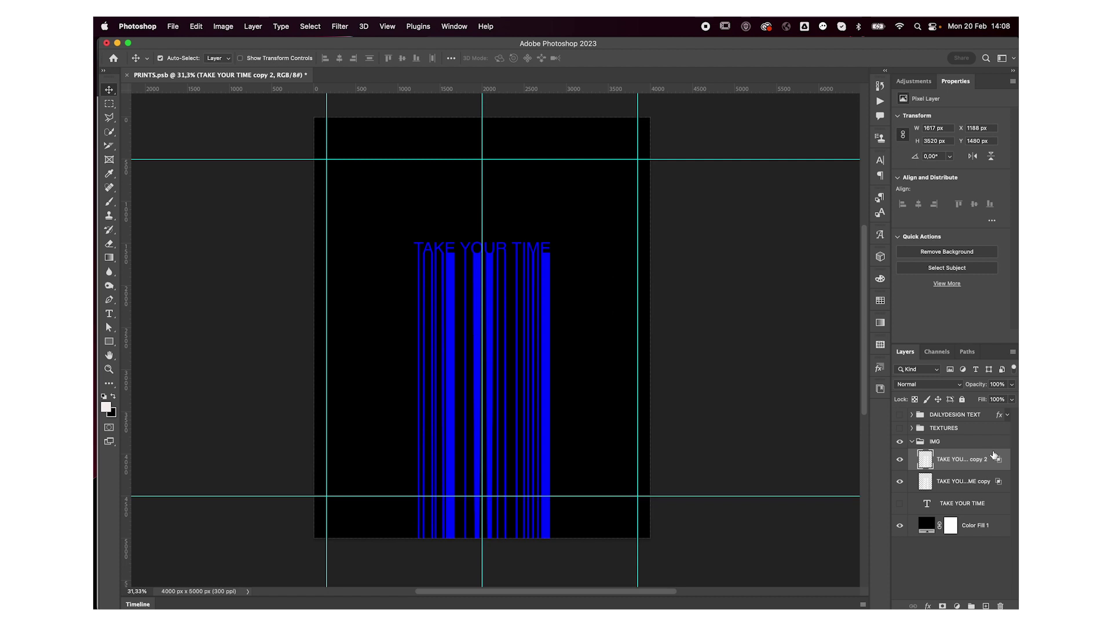
pyautogui.doubleClick(995, 455)
pyautogui.click(792, 278)
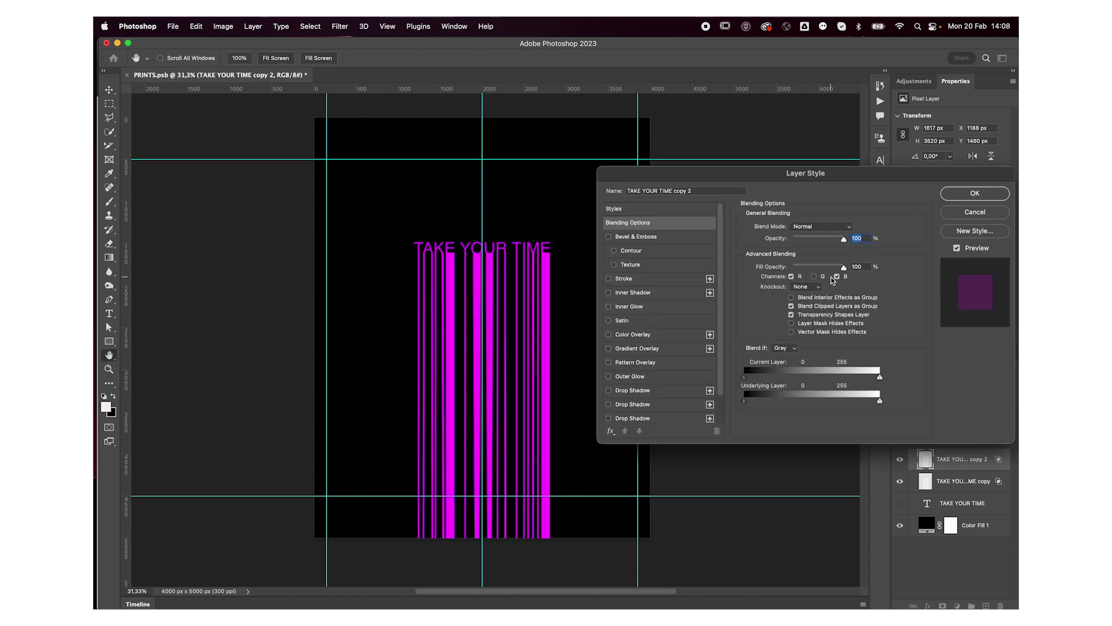
pyautogui.click(955, 195)
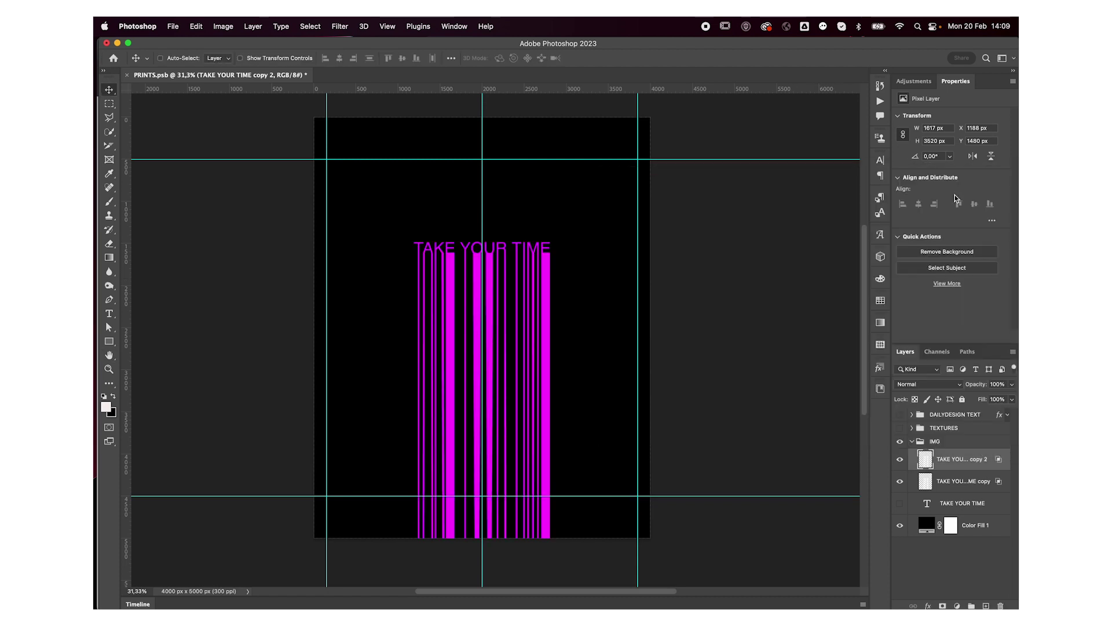
# Step: Duplicate again as copy 3, restricted to the green and blue channels
pyautogui.hotkey('ctrl', 'j')
pyautogui.doubleClick(994, 455)
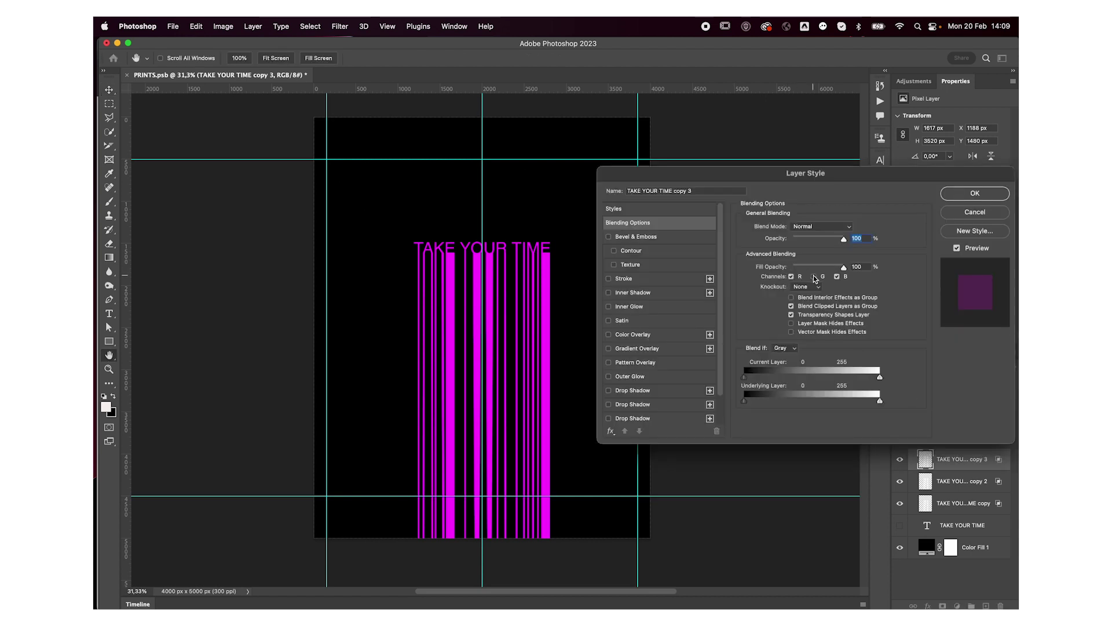
pyautogui.click(814, 276)
pyautogui.press('Return')
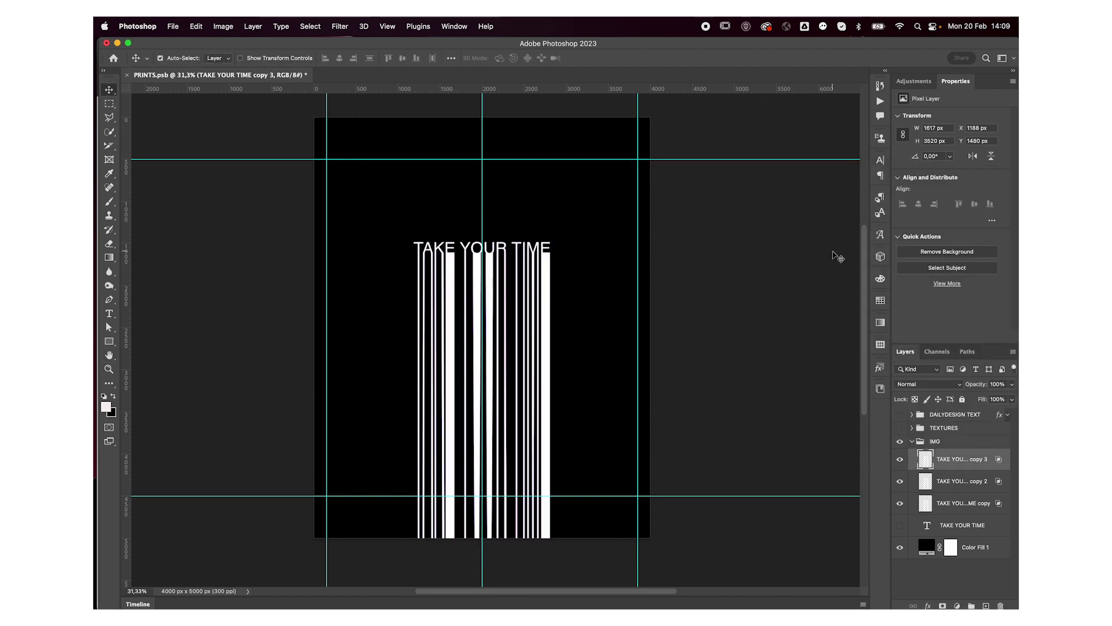
# Step: Open Liquify on copy 3 and try Forward Warp strokes on the lower stripes
pyautogui.click(338, 27)
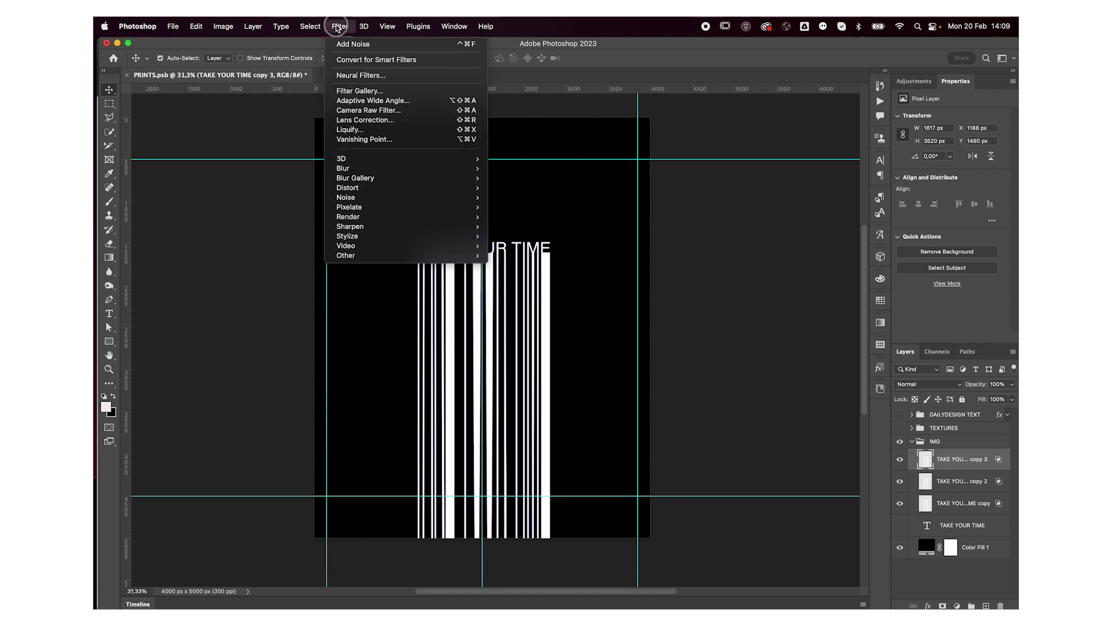
pyautogui.click(361, 130)
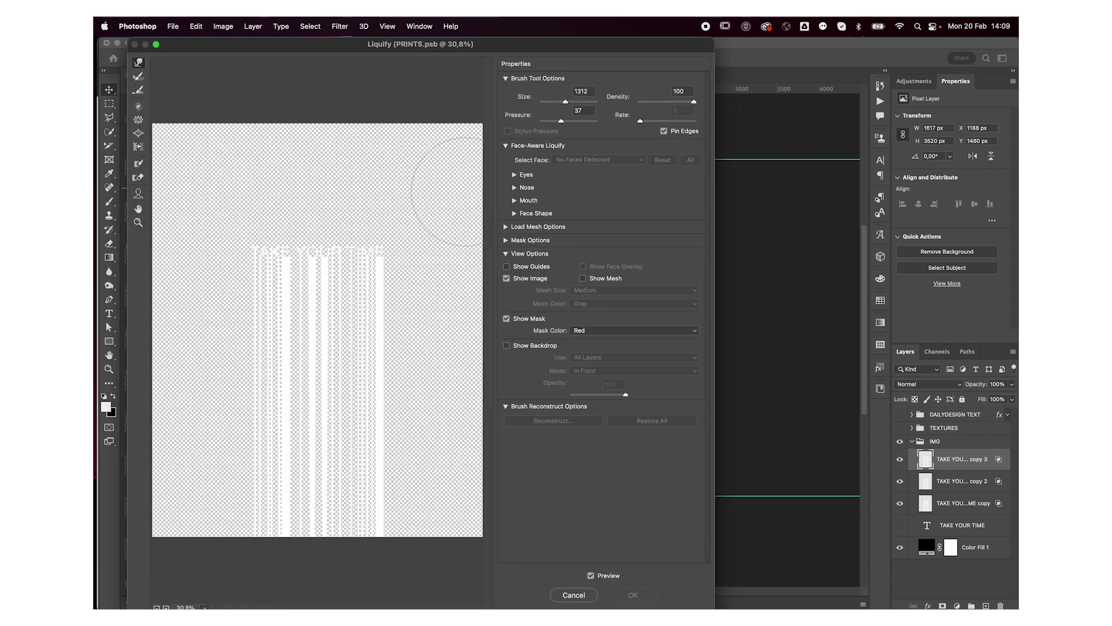
pyautogui.moveTo(278, 377); pyautogui.dragTo(193, 553)
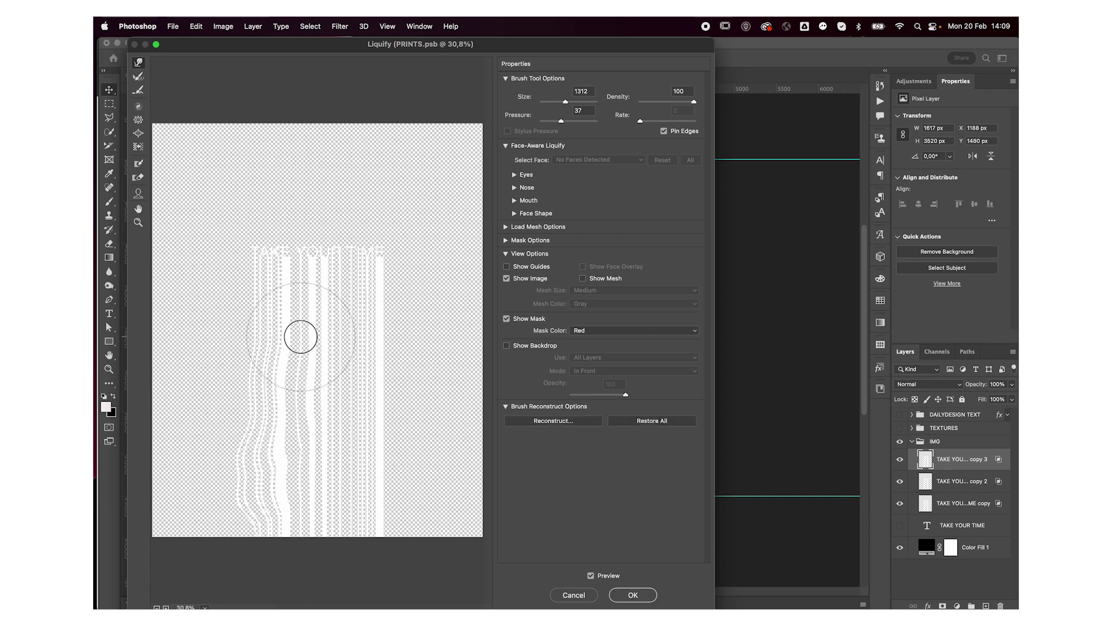
pyautogui.moveTo(298, 336); pyautogui.dragTo(315, 606)
pyautogui.hotkey('ctrl', 'z')
pyautogui.hotkey('ctrl', 'z')
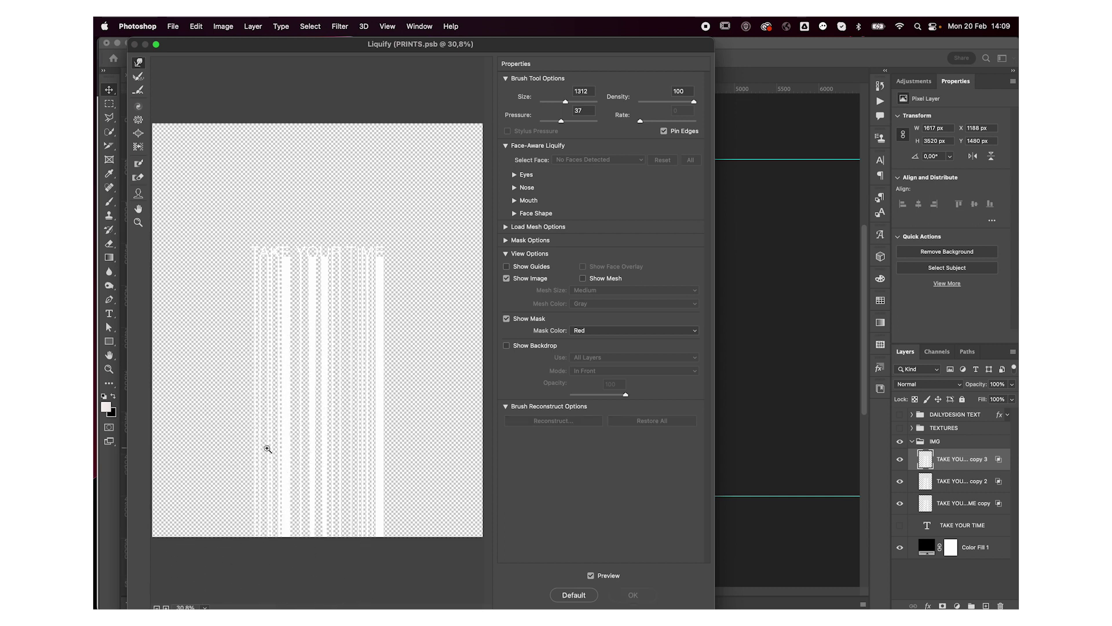
pyautogui.moveTo(276, 348); pyautogui.dragTo(221, 507)
pyautogui.hotkey('ctrl', 'z')
# Step: With brush pressure 82, sweep the stripes toward the lower left and right, then apply
pyautogui.click(585, 121)
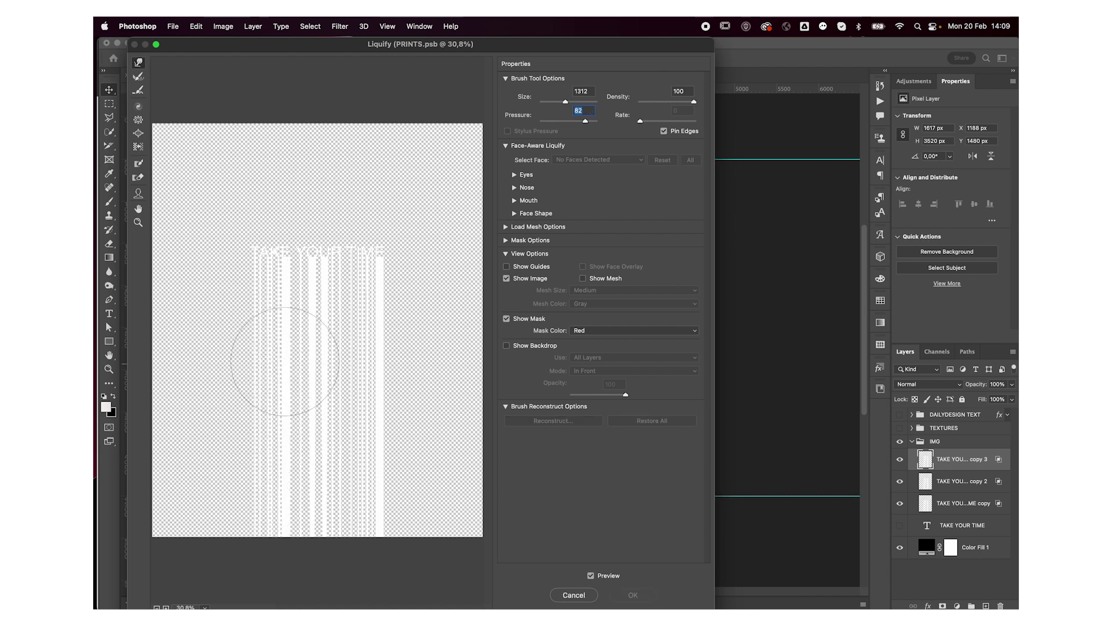
pyautogui.moveTo(274, 356)
pyautogui.mouseDown()
pyautogui.moveTo(289, 415)
pyautogui.moveTo(236, 522)
pyautogui.mouseUp()
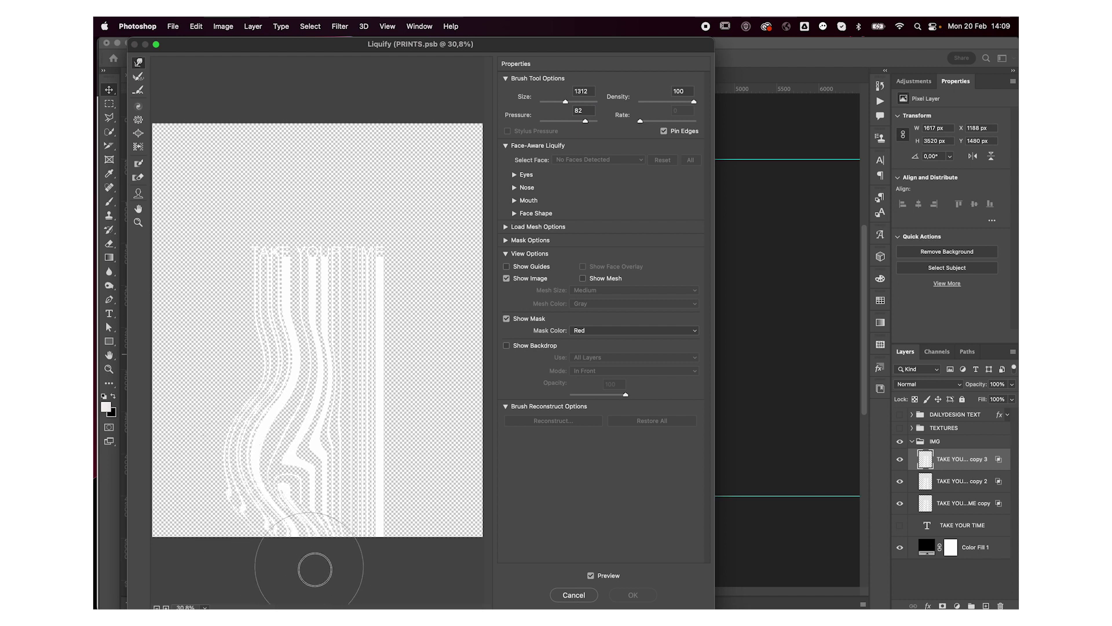
pyautogui.hotkey('ctrl', 'z')
pyautogui.moveTo(269, 397); pyautogui.dragTo(197, 547)
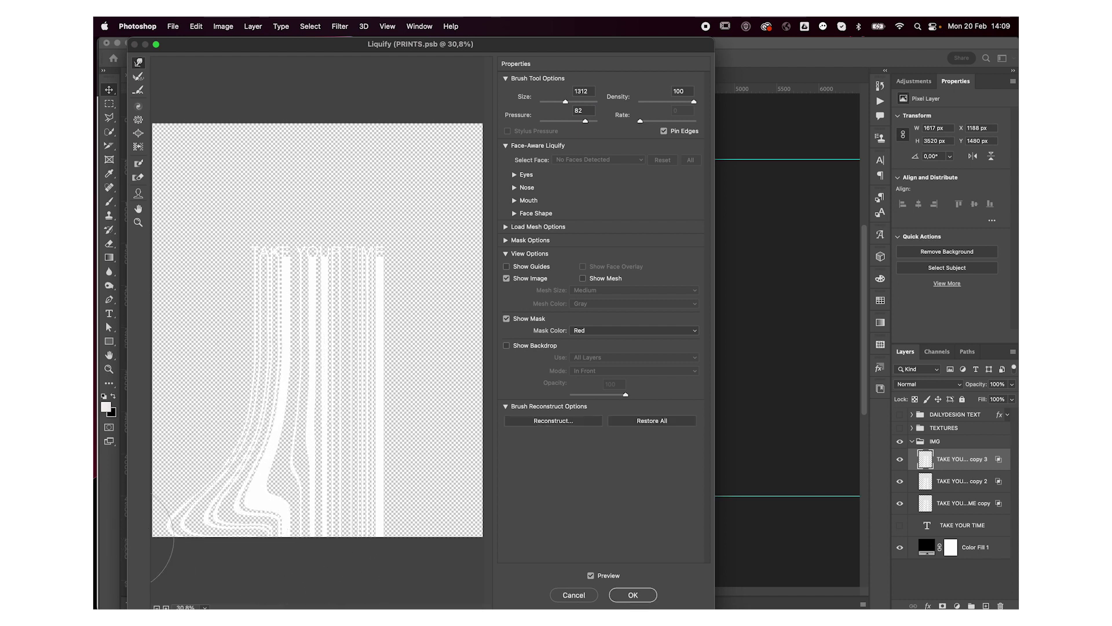
pyautogui.moveTo(367, 329); pyautogui.dragTo(469, 577)
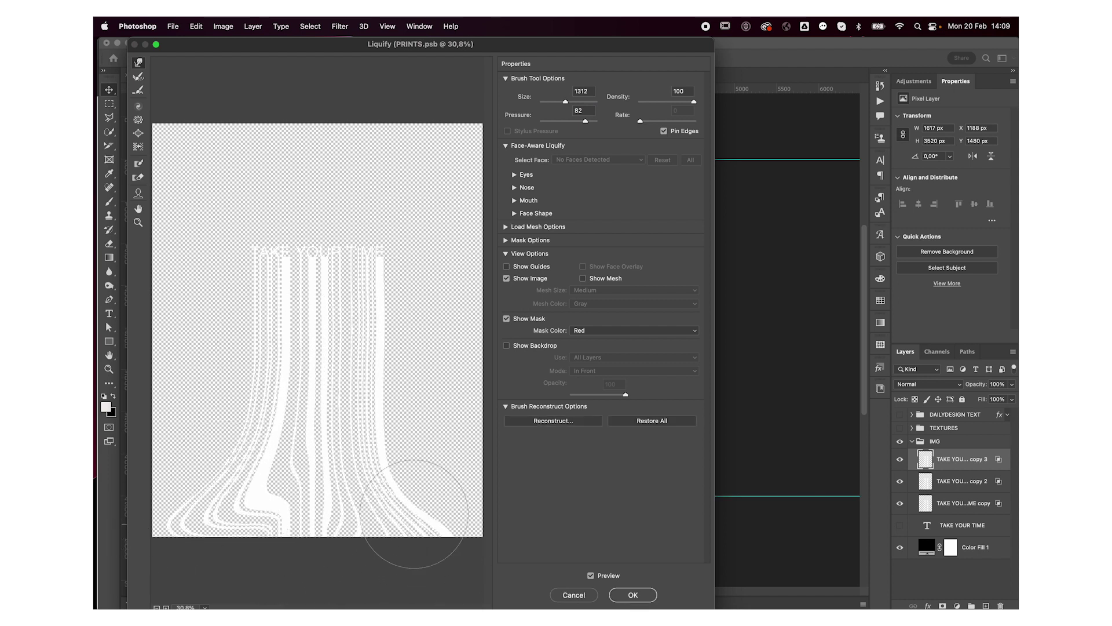
pyautogui.click(633, 594)
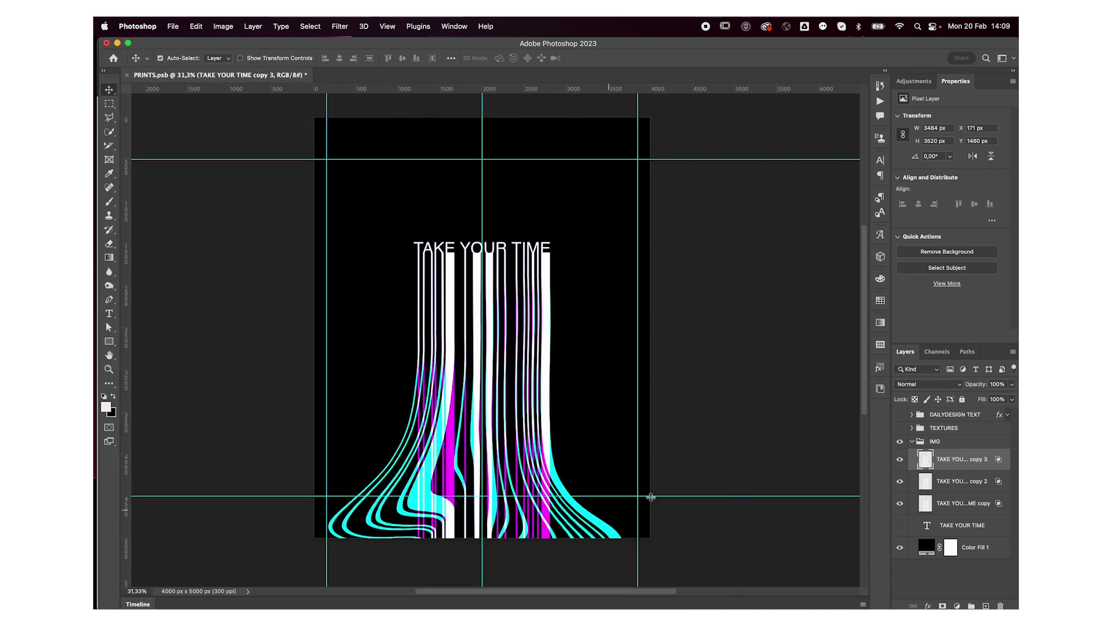
# Step: Liquify copy 2, warping its lower stripes outward toward the lower left and lower right
pyautogui.click(948, 482)
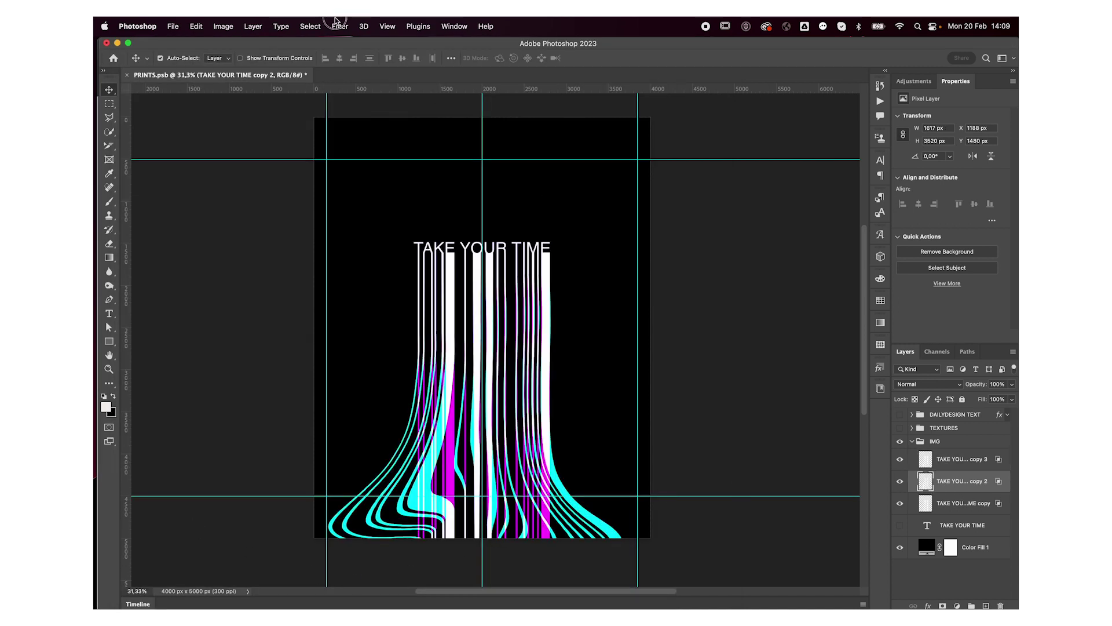
pyautogui.click(338, 26)
pyautogui.click(348, 130)
pyautogui.moveTo(273, 372); pyautogui.dragTo(97, 544)
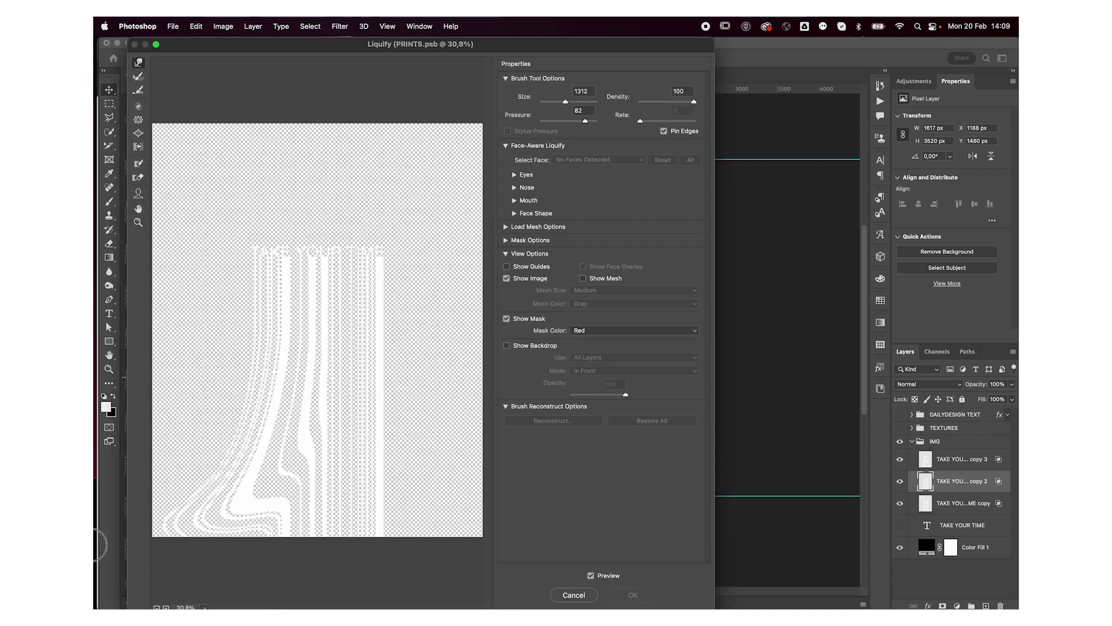
pyautogui.moveTo(348, 432)
pyautogui.mouseDown()
pyautogui.moveTo(268, 460)
pyautogui.moveTo(211, 582)
pyautogui.mouseUp()
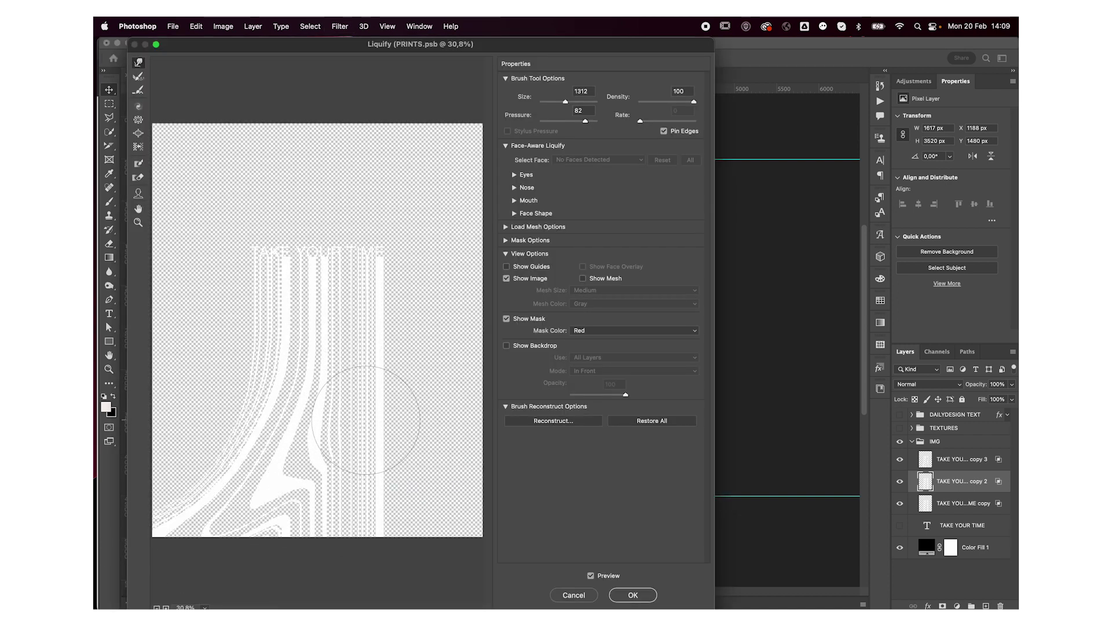
pyautogui.moveTo(366, 420); pyautogui.dragTo(441, 542)
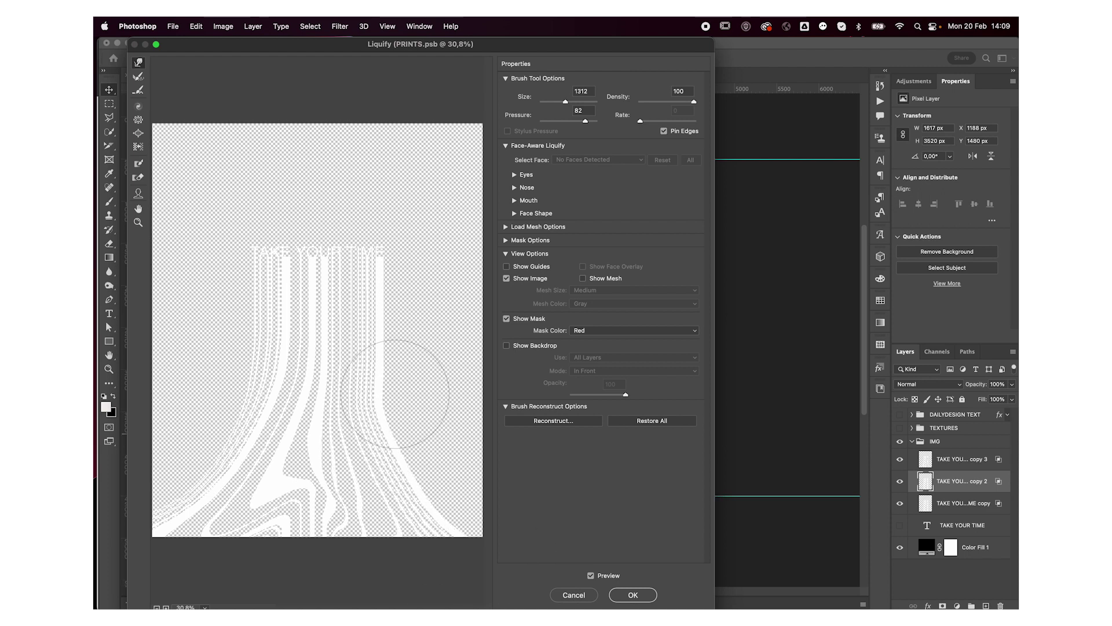
pyautogui.moveTo(384, 355); pyautogui.dragTo(464, 498)
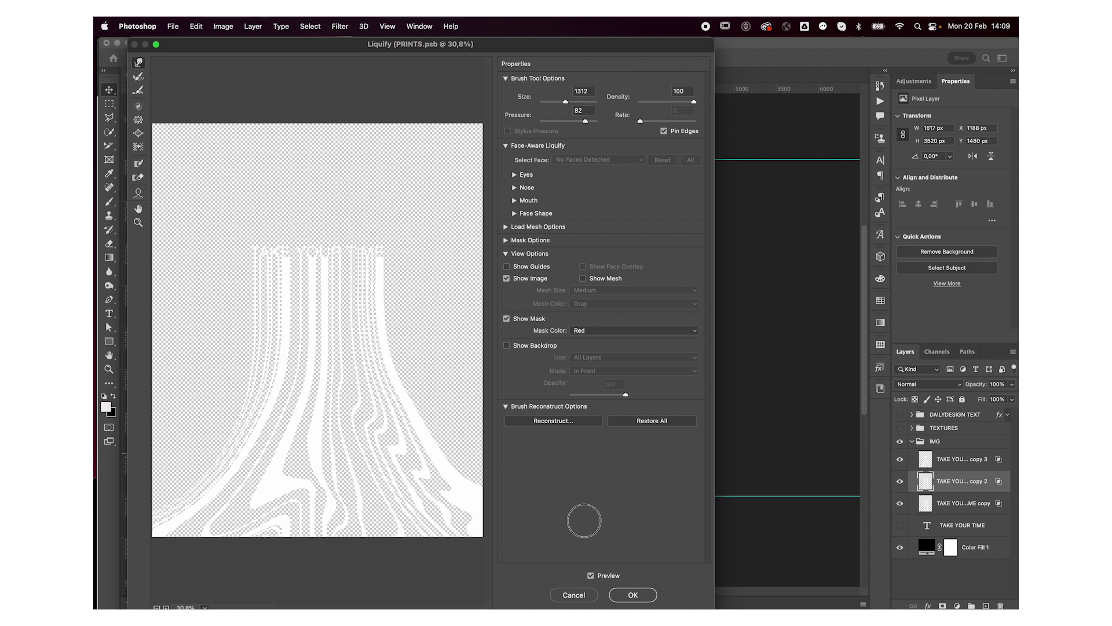
pyautogui.press('Return')
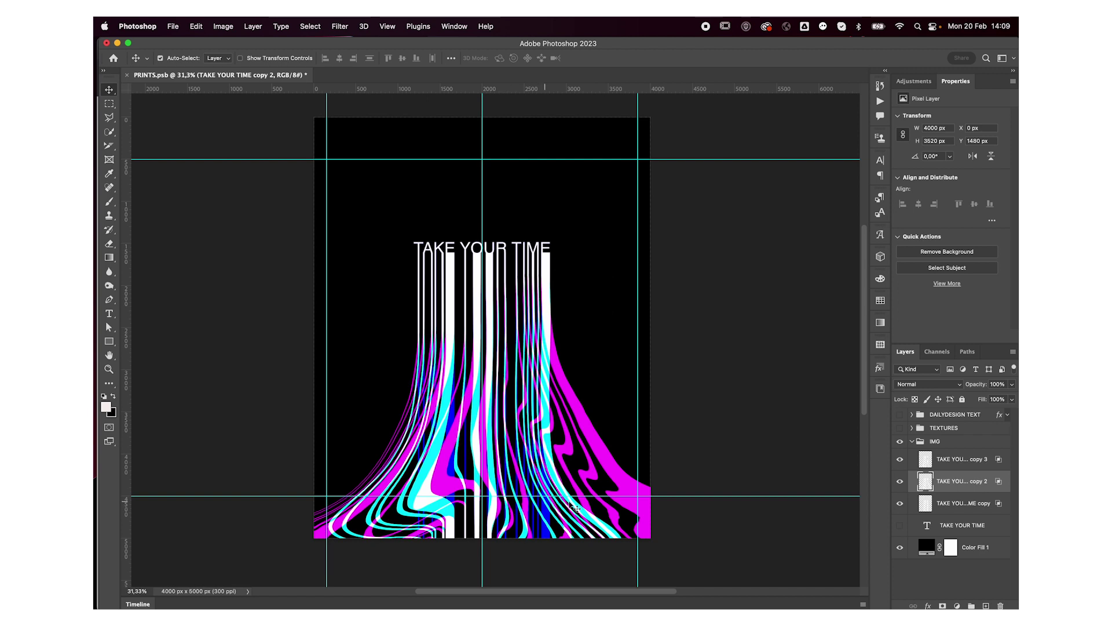
# Step: Liquify the TAKE YOUR TIME copy layer, sweeping its lower lines into curves on both sides
pyautogui.click(941, 509)
pyautogui.click(337, 26)
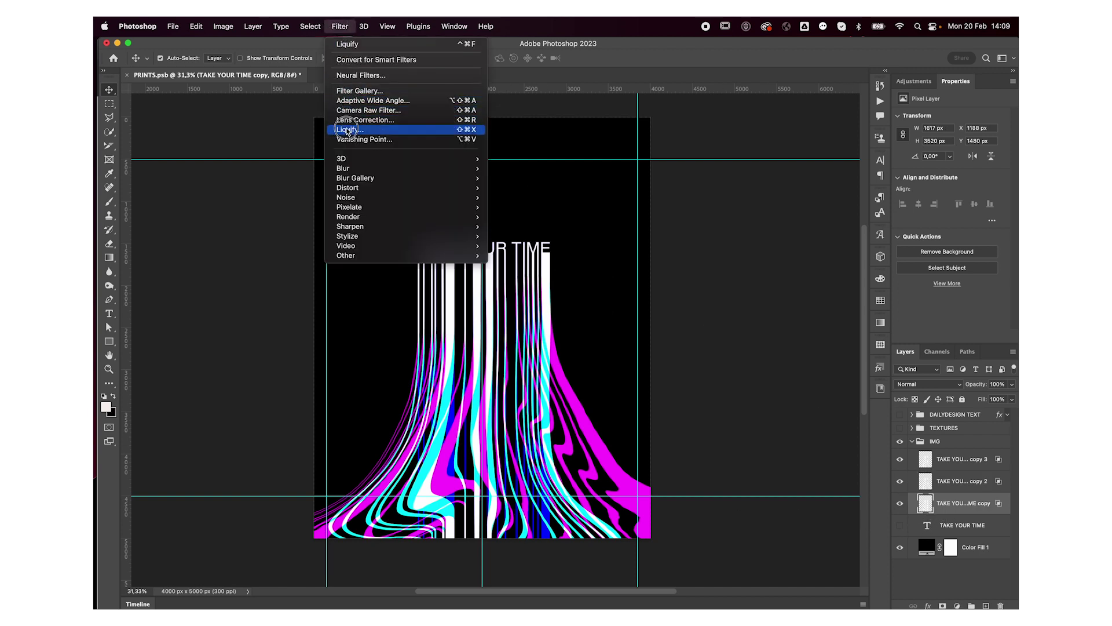
pyautogui.click(350, 130)
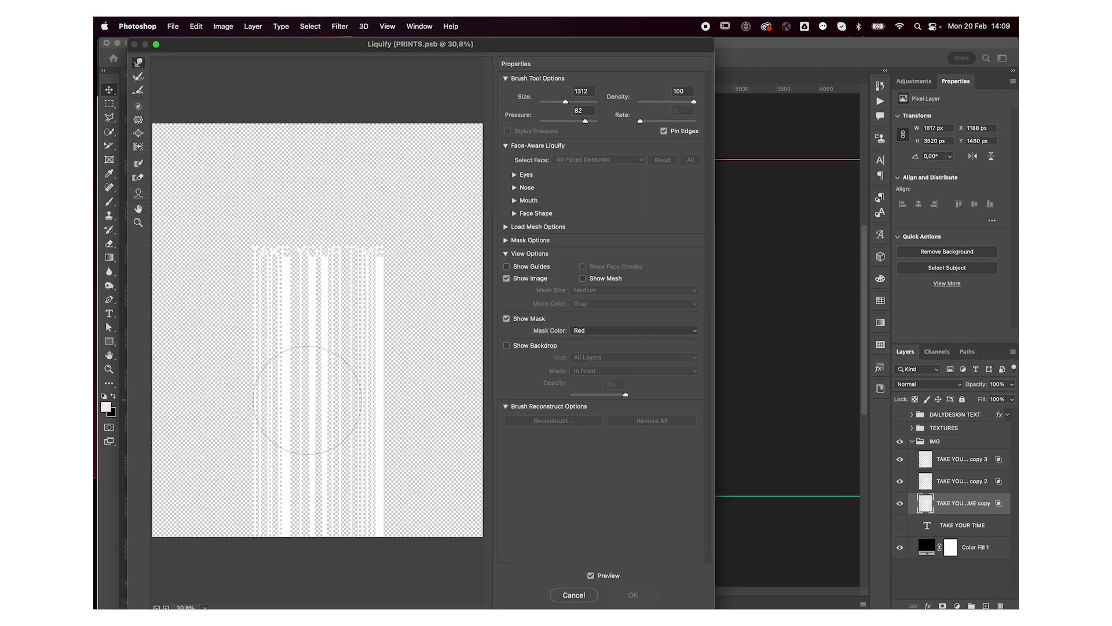
pyautogui.moveTo(261, 359); pyautogui.dragTo(144, 409)
pyautogui.moveTo(278, 405)
pyautogui.mouseDown()
pyautogui.moveTo(134, 536)
pyautogui.moveTo(193, 415)
pyautogui.mouseUp()
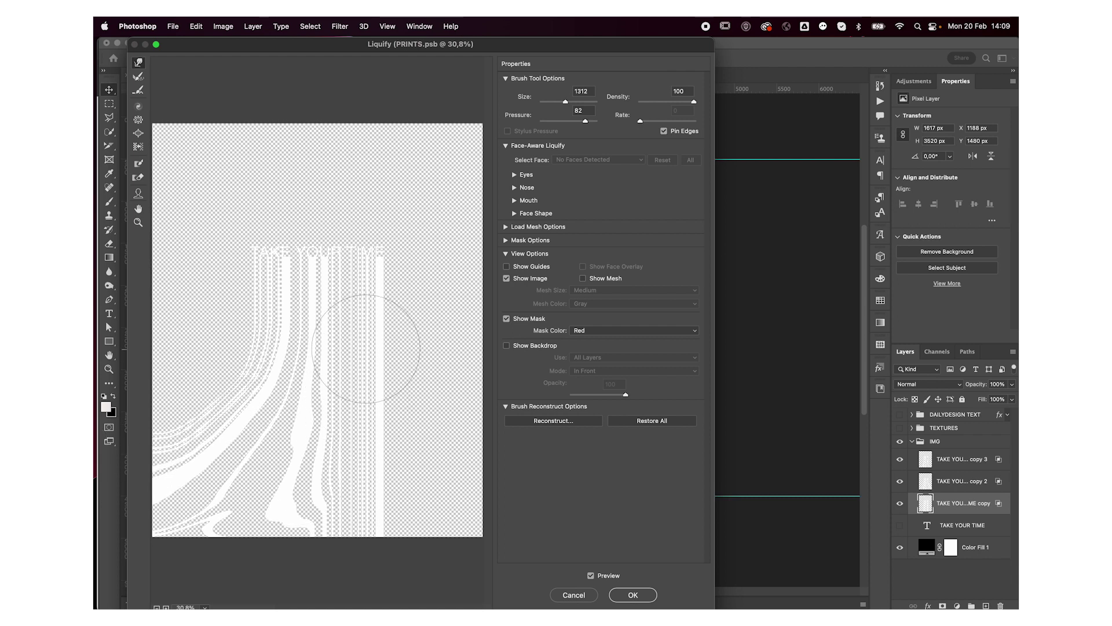
pyautogui.moveTo(368, 322); pyautogui.dragTo(513, 460)
pyautogui.moveTo(372, 348); pyautogui.dragTo(552, 550)
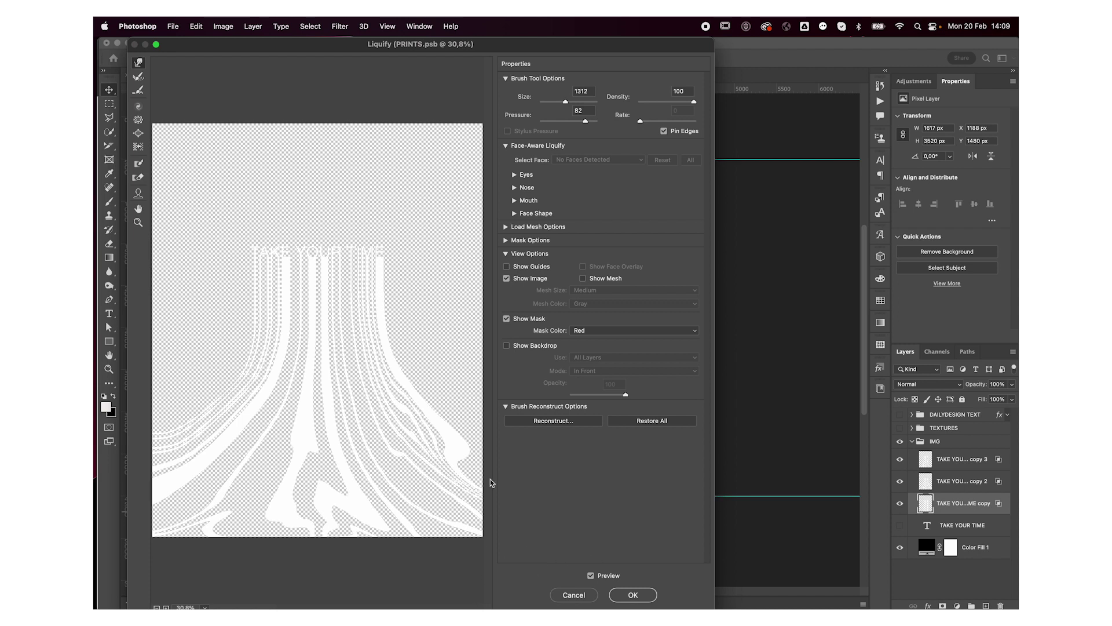
pyautogui.press('Return')
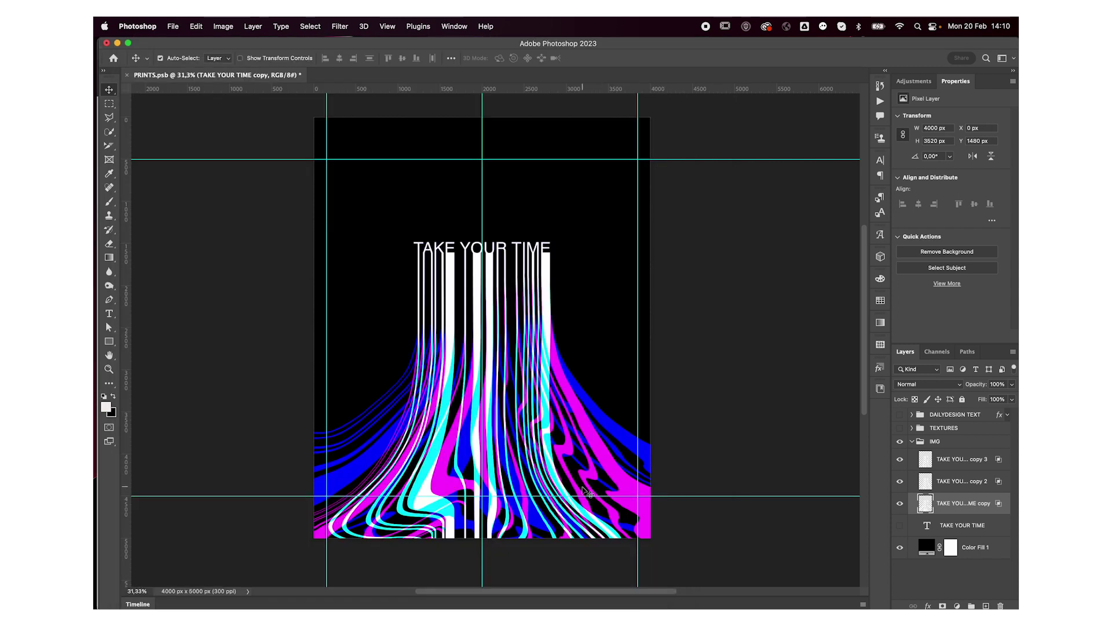
# Step: Move copy 3 below copy 2 in the layer stack
pyautogui.doubleClick(981, 501)
pyautogui.click(976, 200)
pyautogui.moveTo(964, 461)
pyautogui.mouseDown()
pyautogui.moveTo(960, 492)
pyautogui.moveTo(959, 456)
pyautogui.mouseUp()
# Step: Exclude copy 3's blue channel to turn its stripes green, and duplicate it as copy 4
pyautogui.doubleClick(965, 502)
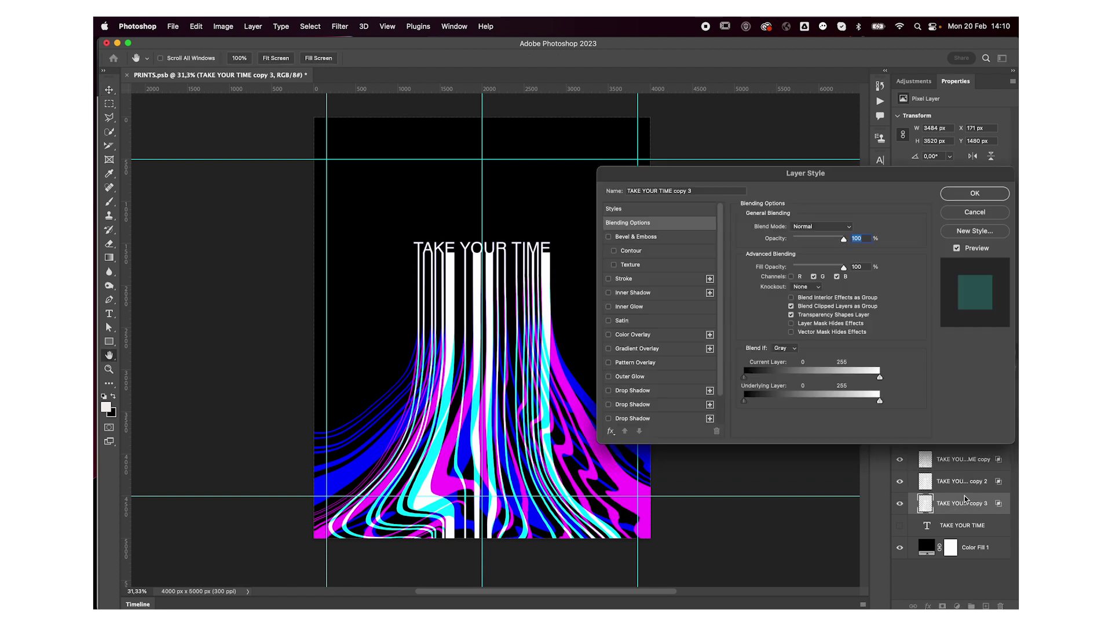
pyautogui.click(840, 277)
pyautogui.press('Return')
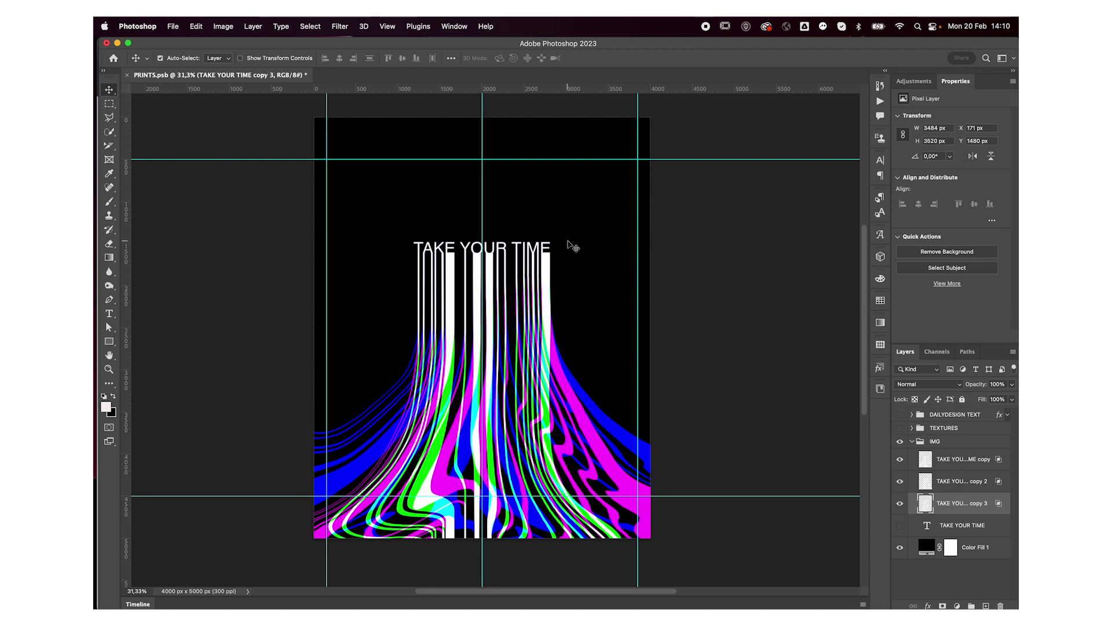
pyautogui.hotkey('ctrl', 'j')
pyautogui.click(345, 27)
pyautogui.moveTo(343, 168)
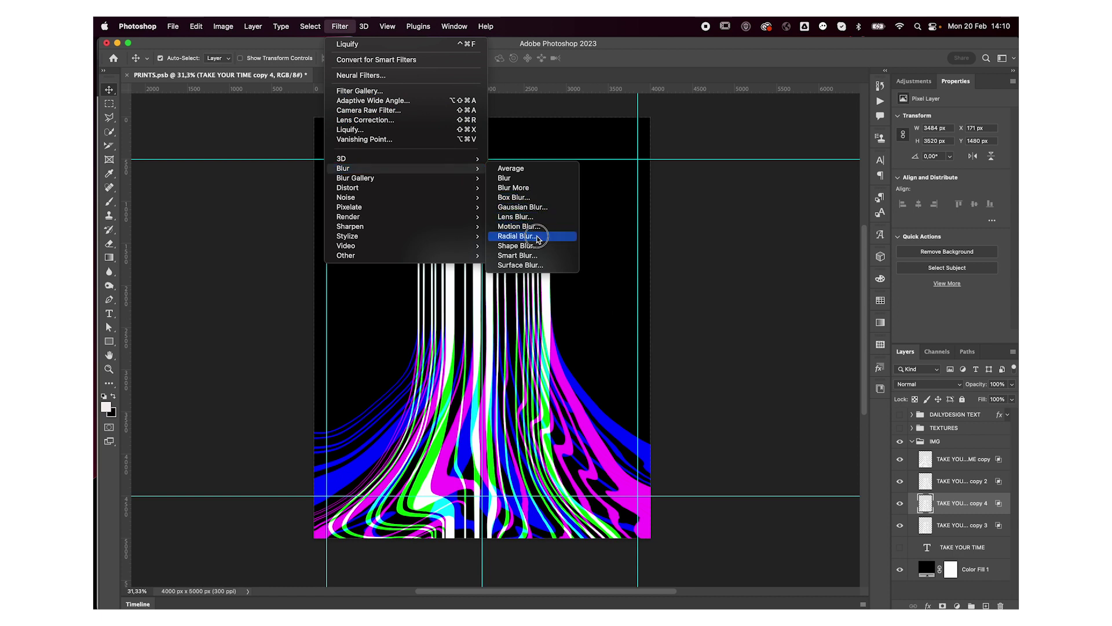
# Step: Apply a Spin Radial Blur with amount 40 to copy 4
pyautogui.click(536, 235)
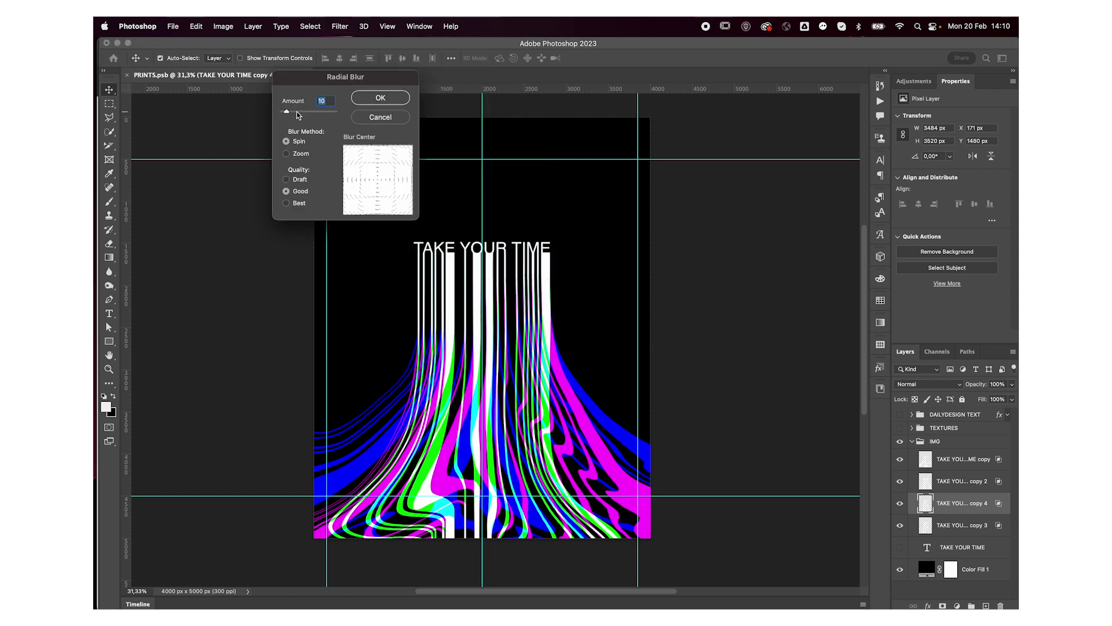
pyautogui.write('40')
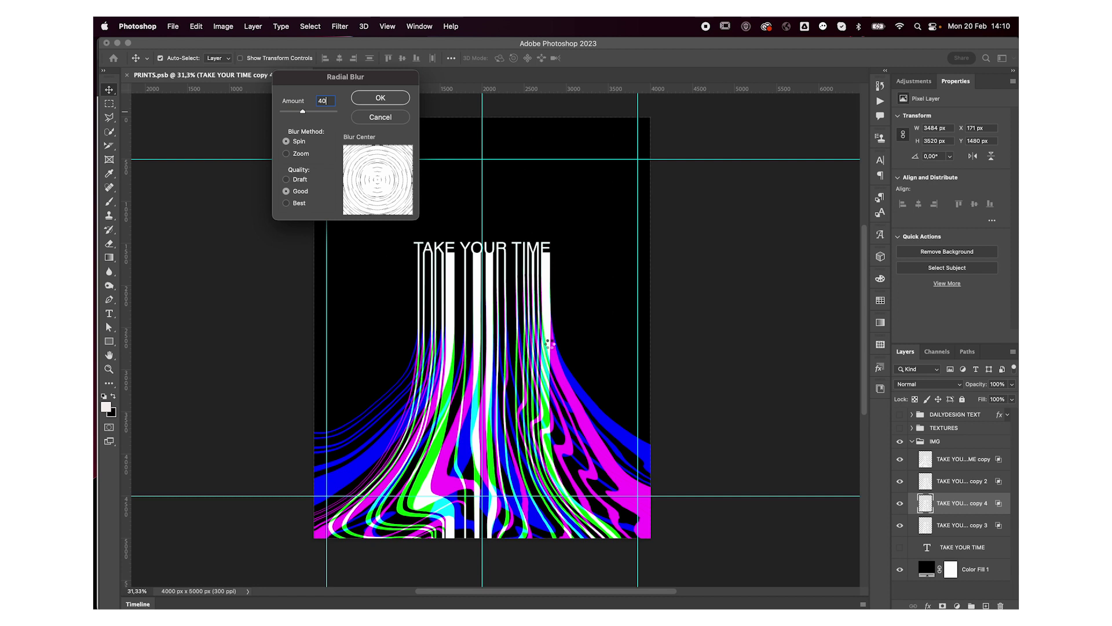
pyautogui.press('Return')
# Step: Spin-blur a new copy 5 of the copy 2 layer, and duplicate the TAKE YOUR TIME copy
pyautogui.click(946, 483)
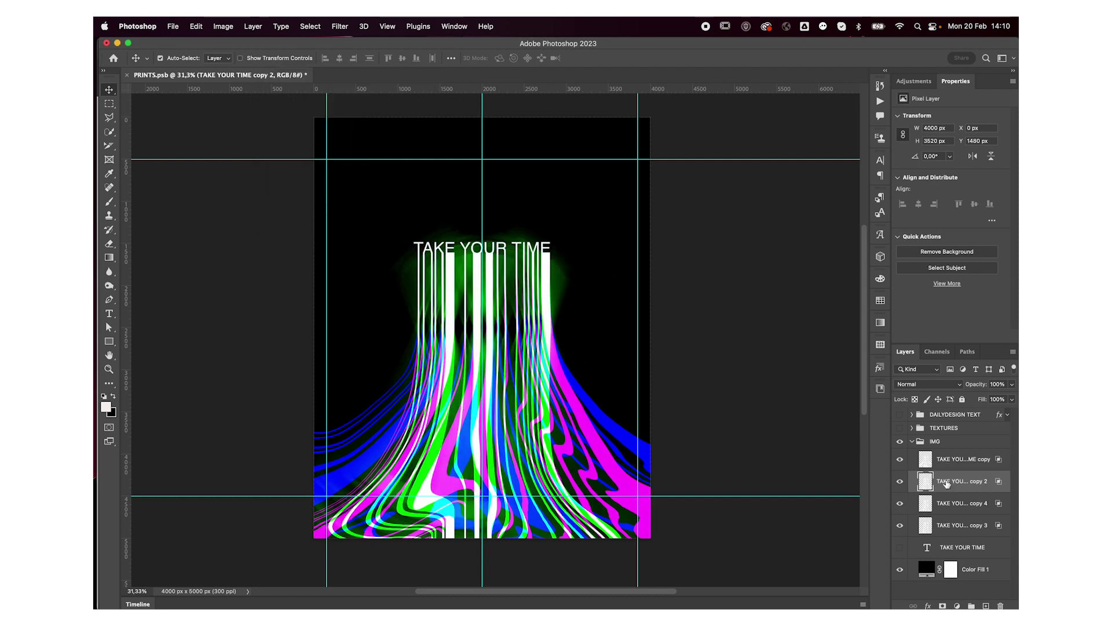
pyautogui.hotkey('ctrl', 'j')
pyautogui.click(336, 22)
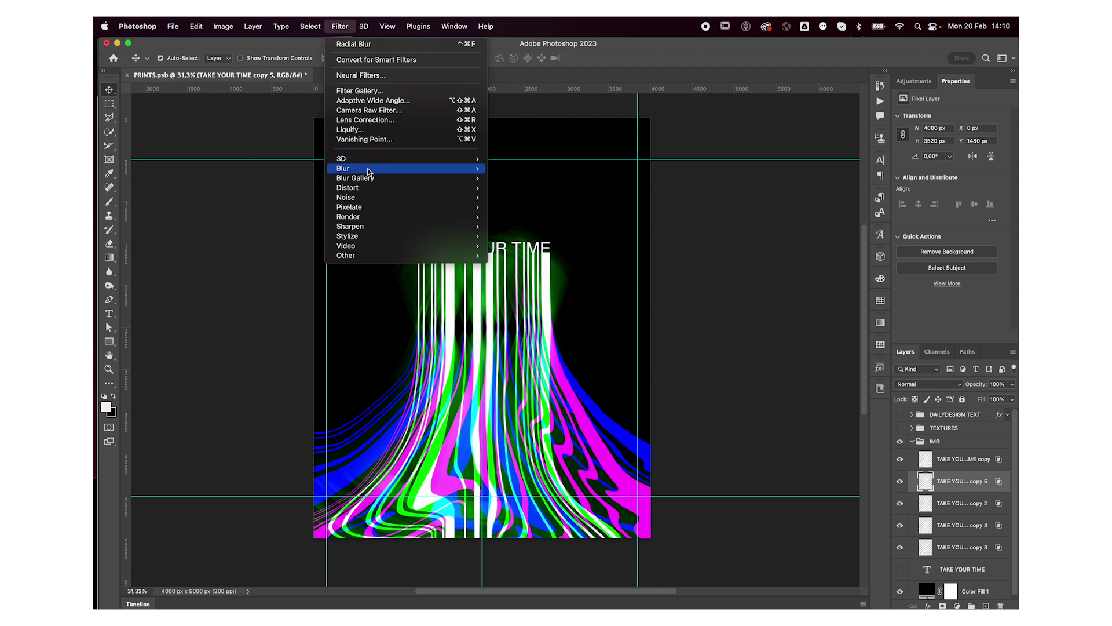
pyautogui.moveTo(343, 168)
pyautogui.click(516, 236)
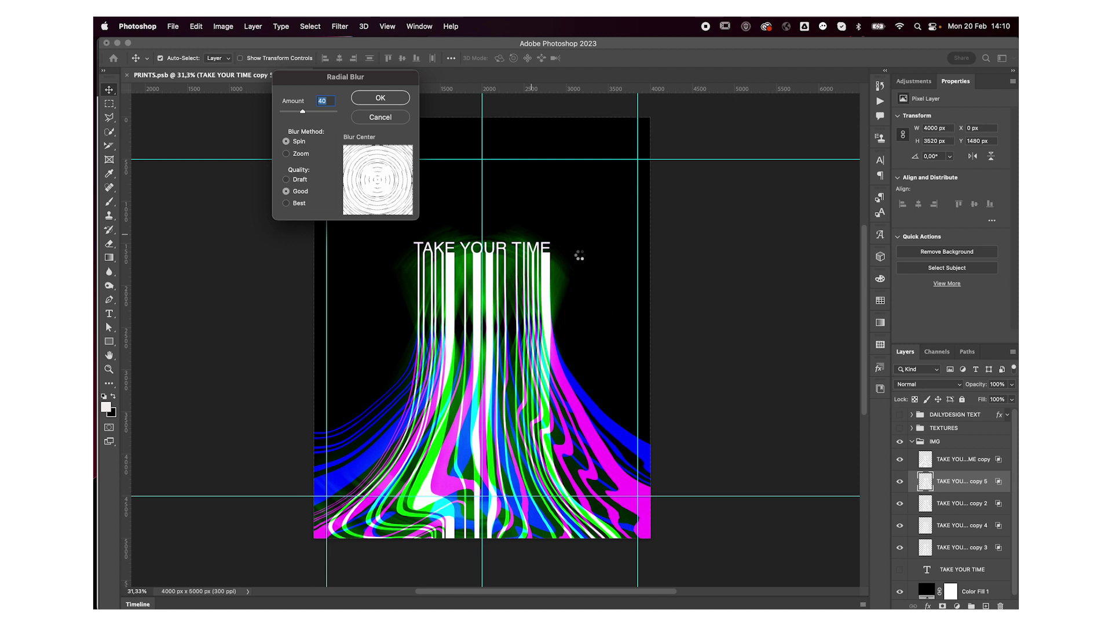
pyautogui.press('Return')
pyautogui.click(959, 459)
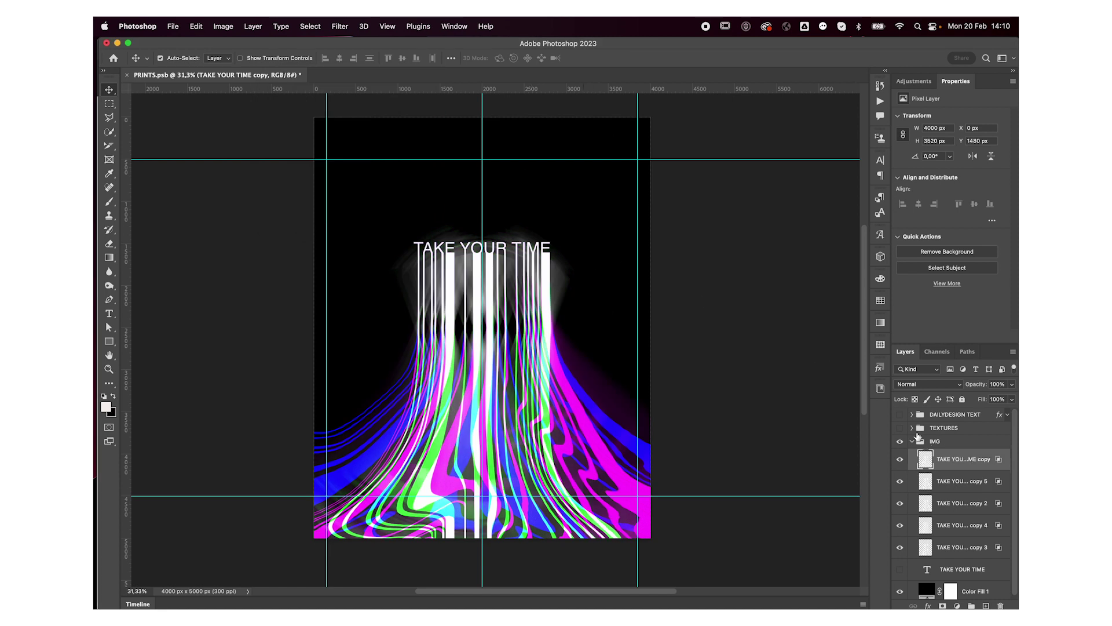
pyautogui.hotkey('ctrl', 'j')
# Step: Spin-blur copy 6 and set its blend mode to Difference
pyautogui.click(342, 26)
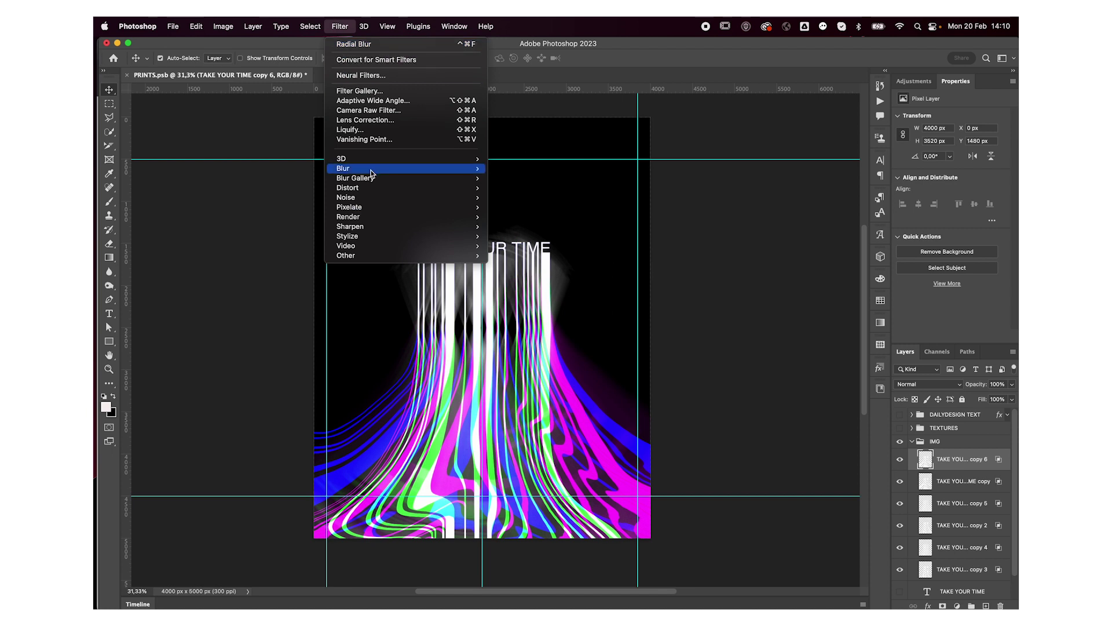
pyautogui.moveTo(373, 168)
pyautogui.click(538, 236)
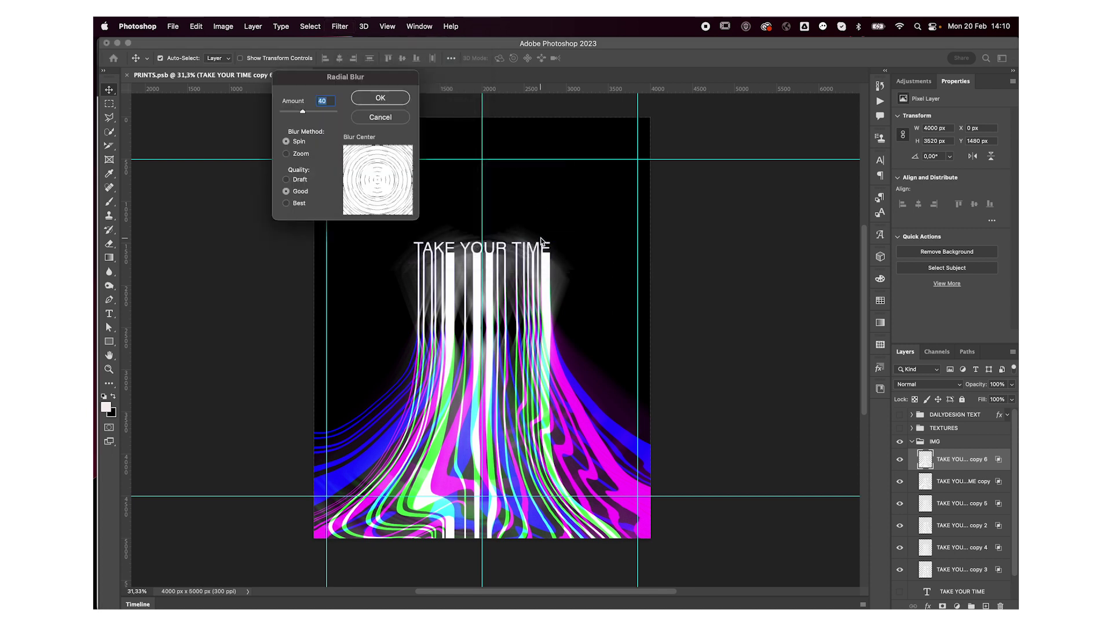
pyautogui.press('Return')
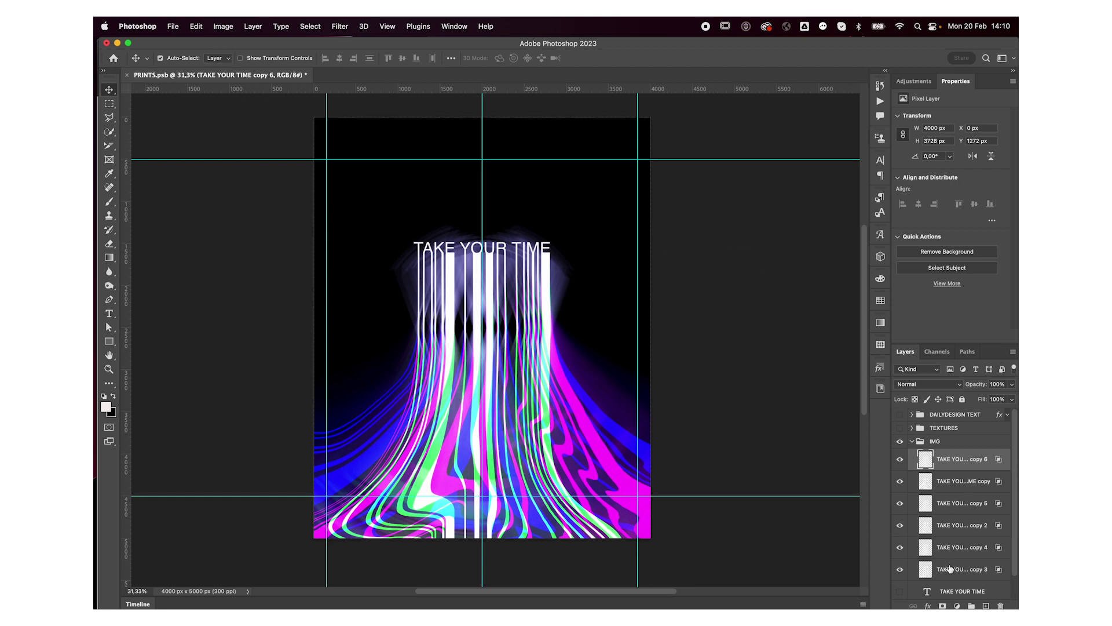
pyautogui.click(919, 381)
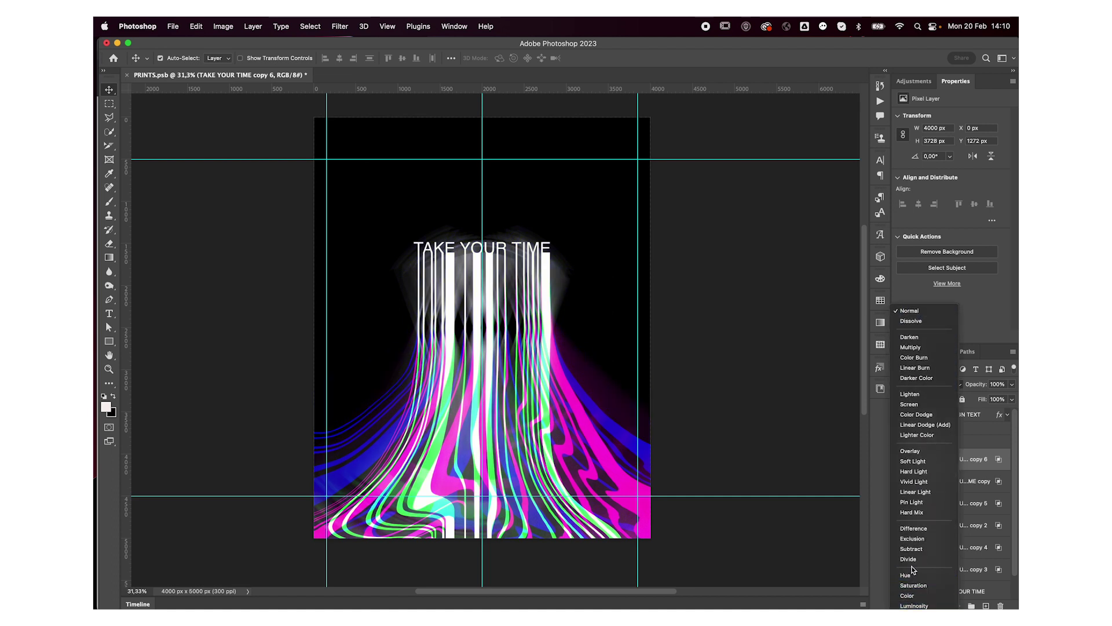
pyautogui.click(913, 528)
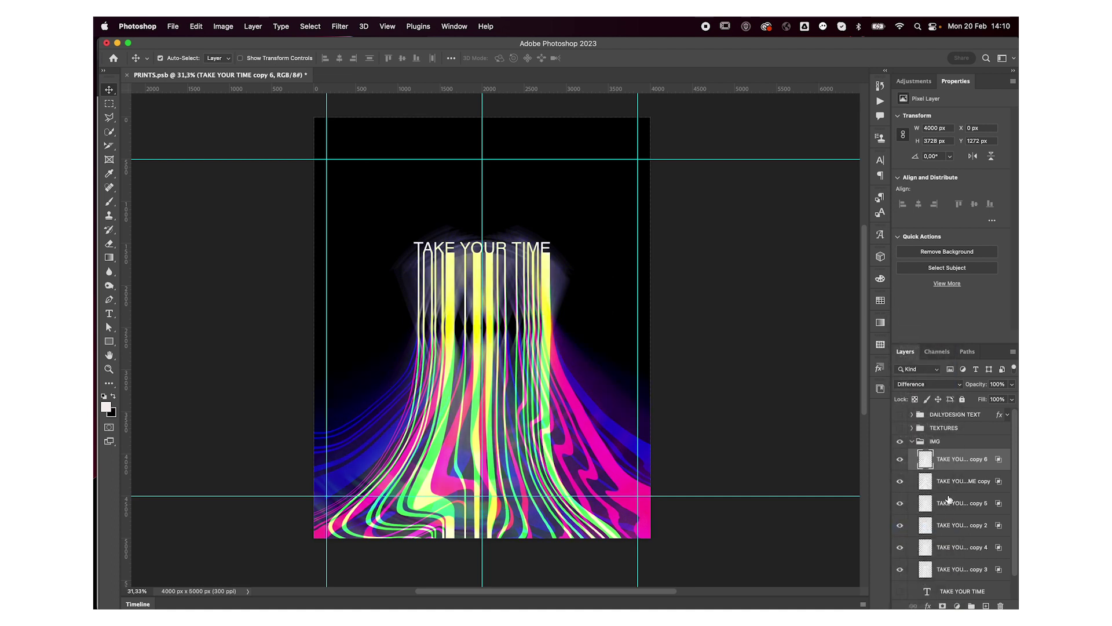
# Step: Toggle streak layers to compare, then hide and delete the hazy copy 4 layer
pyautogui.click(953, 480)
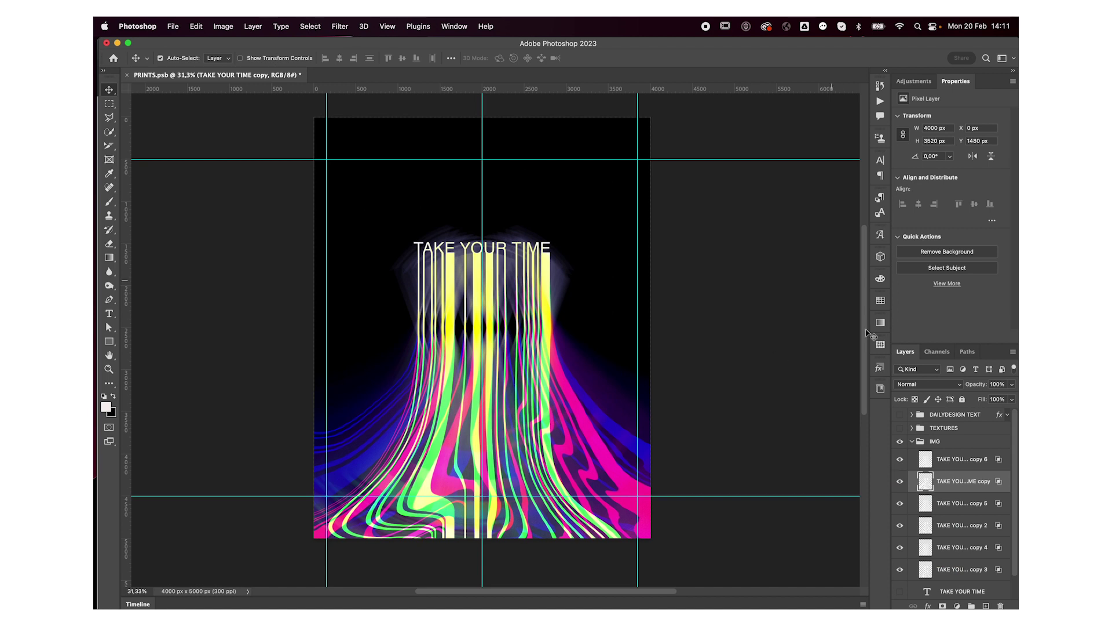
pyautogui.click(956, 501)
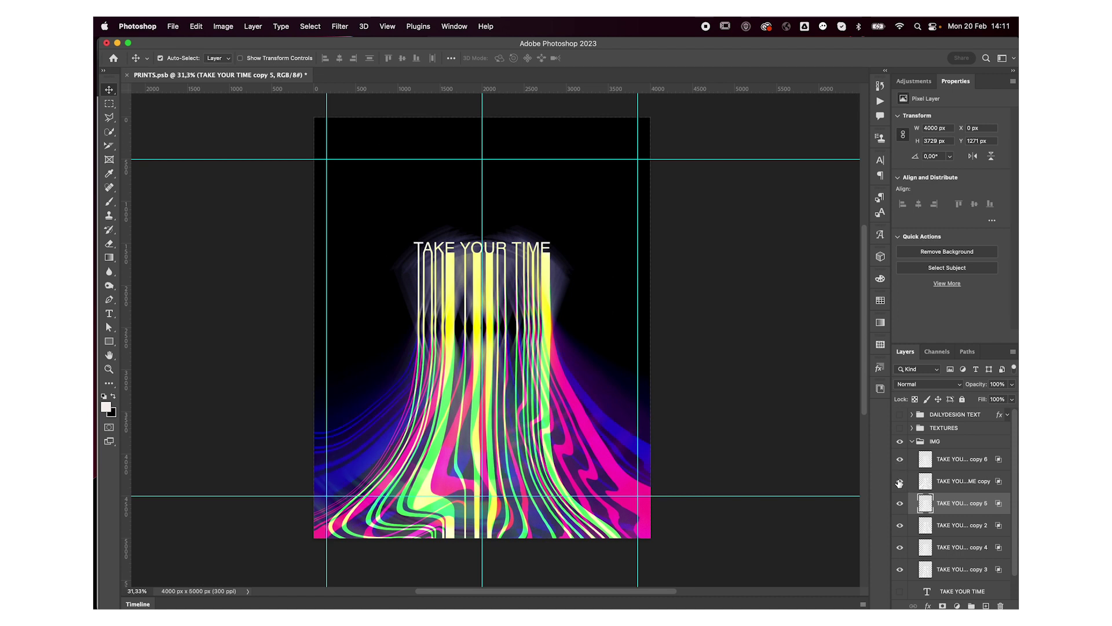
pyautogui.click(899, 506)
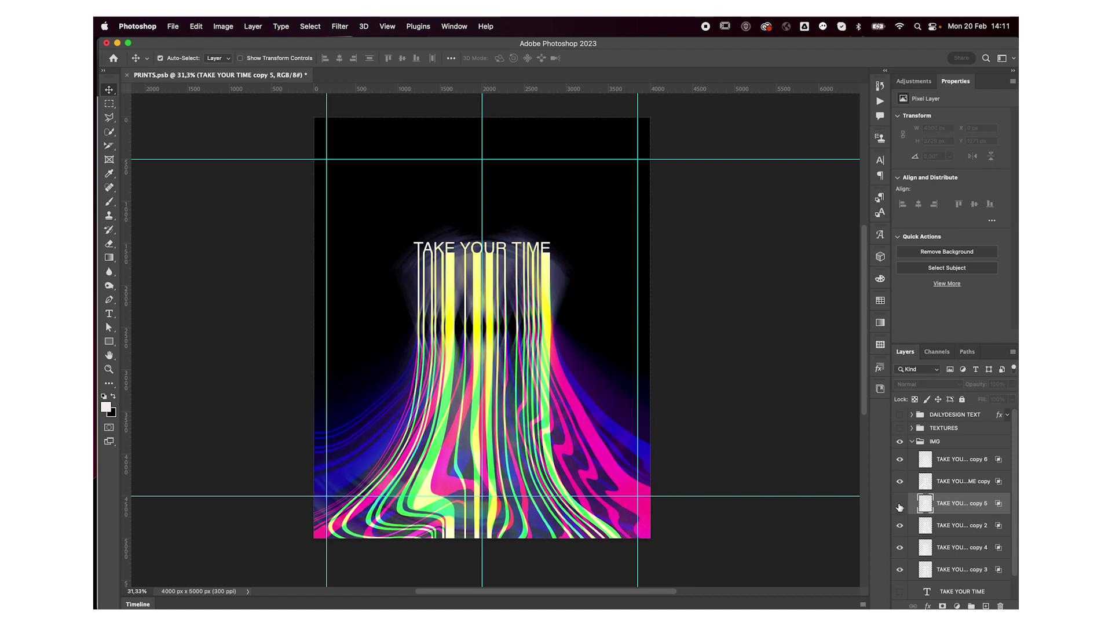
pyautogui.click(900, 505)
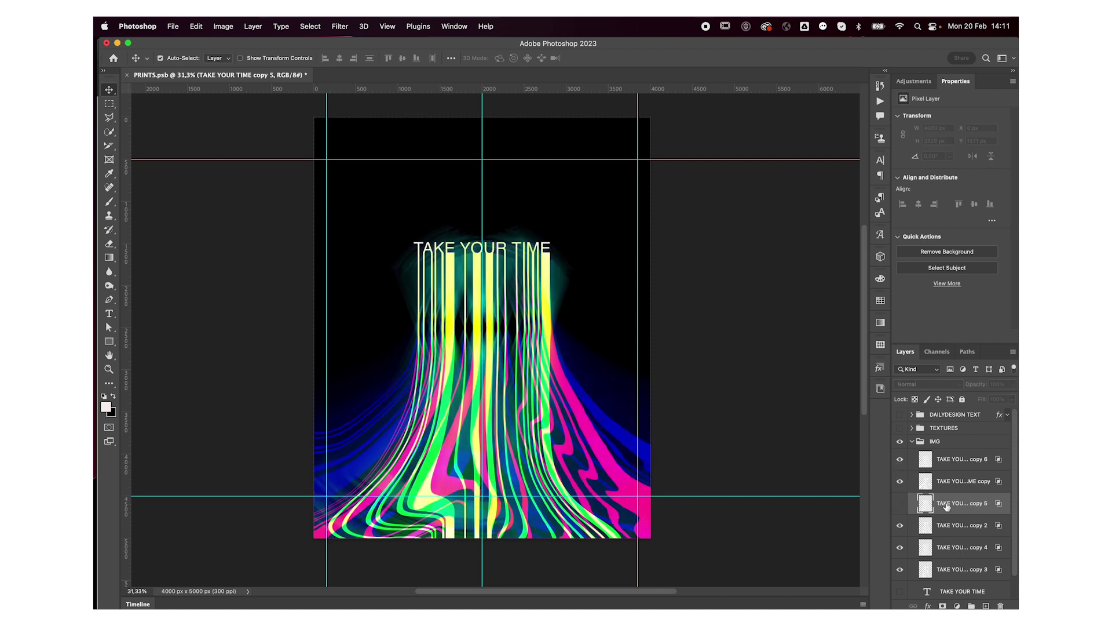
pyautogui.click(900, 505)
pyautogui.click(900, 549)
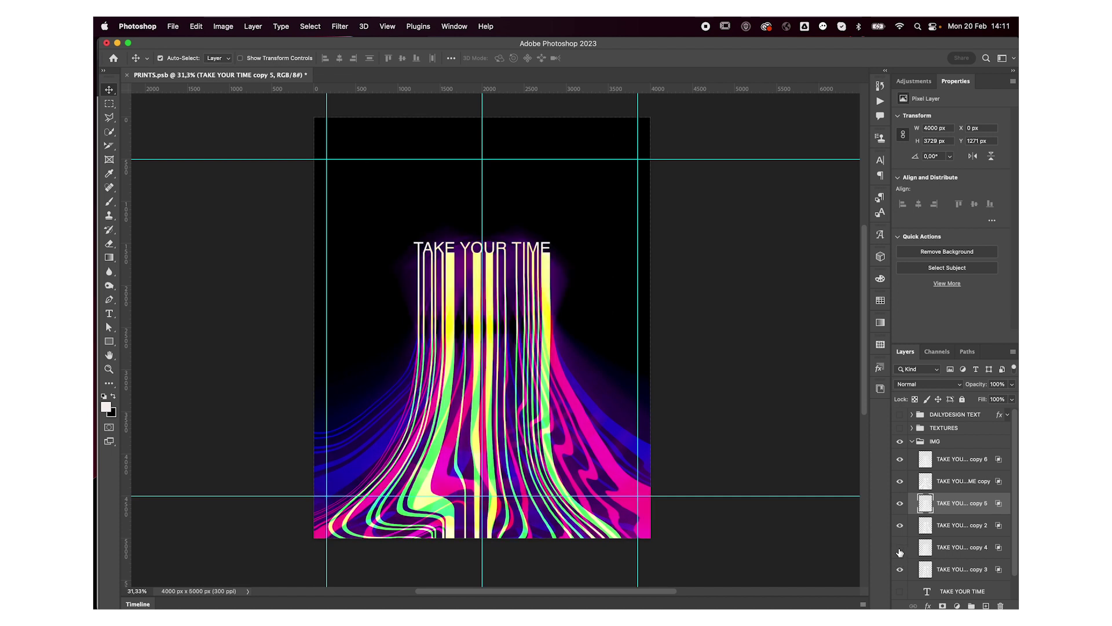
pyautogui.click(950, 550)
pyautogui.press('Delete')
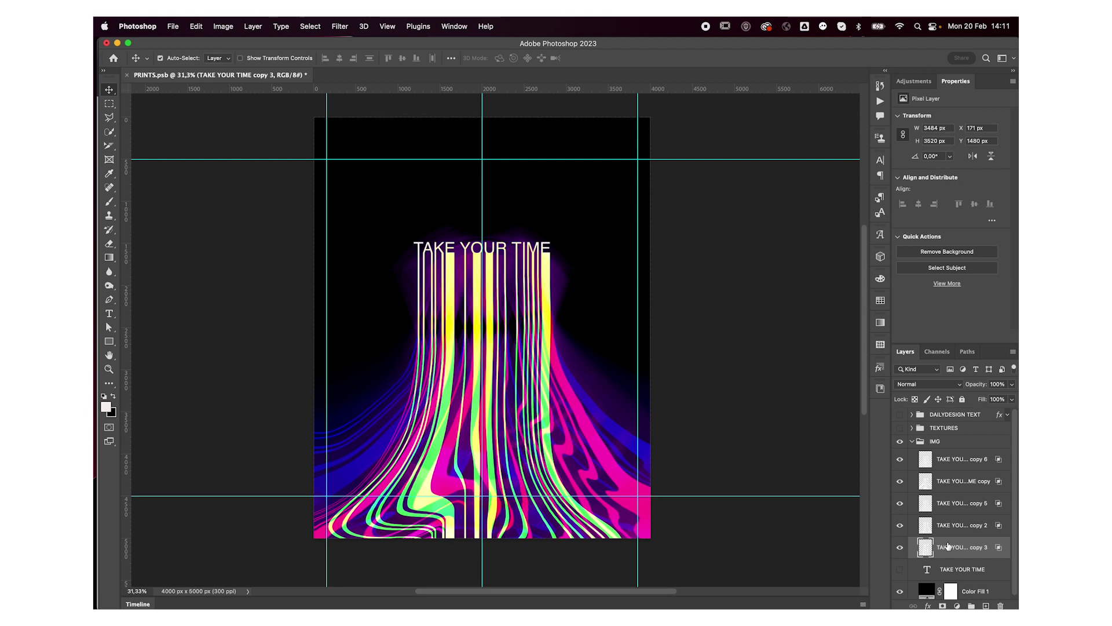
# Step: Move the TAKE YOUR TIME text layer to the top of the group
pyautogui.click(340, 27)
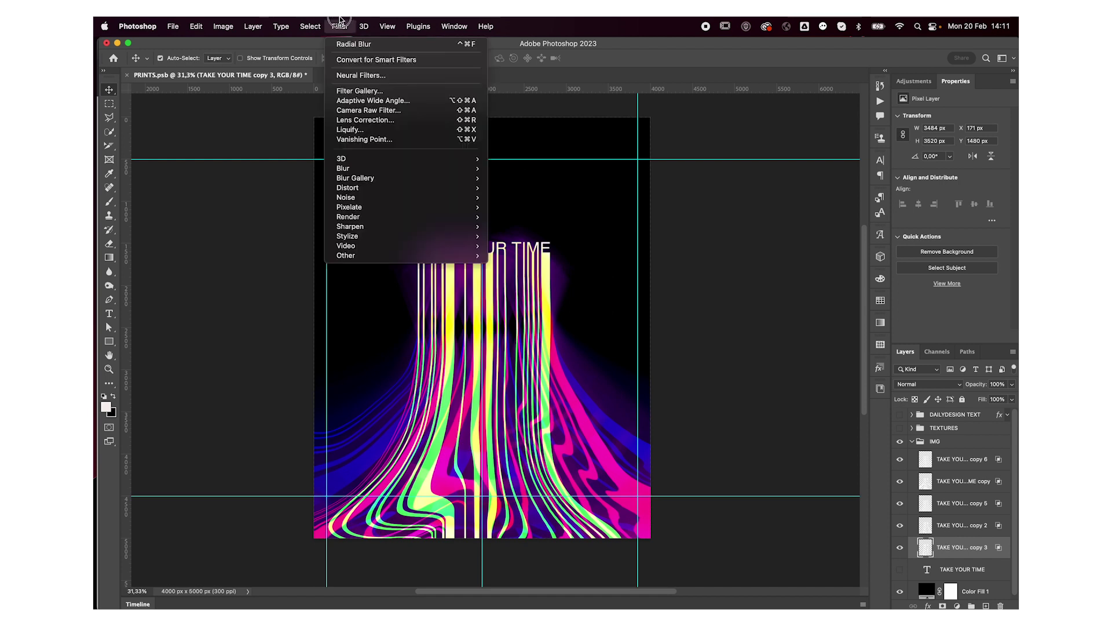
pyautogui.click(340, 22)
pyautogui.click(900, 568)
pyautogui.moveTo(959, 569); pyautogui.dragTo(955, 452)
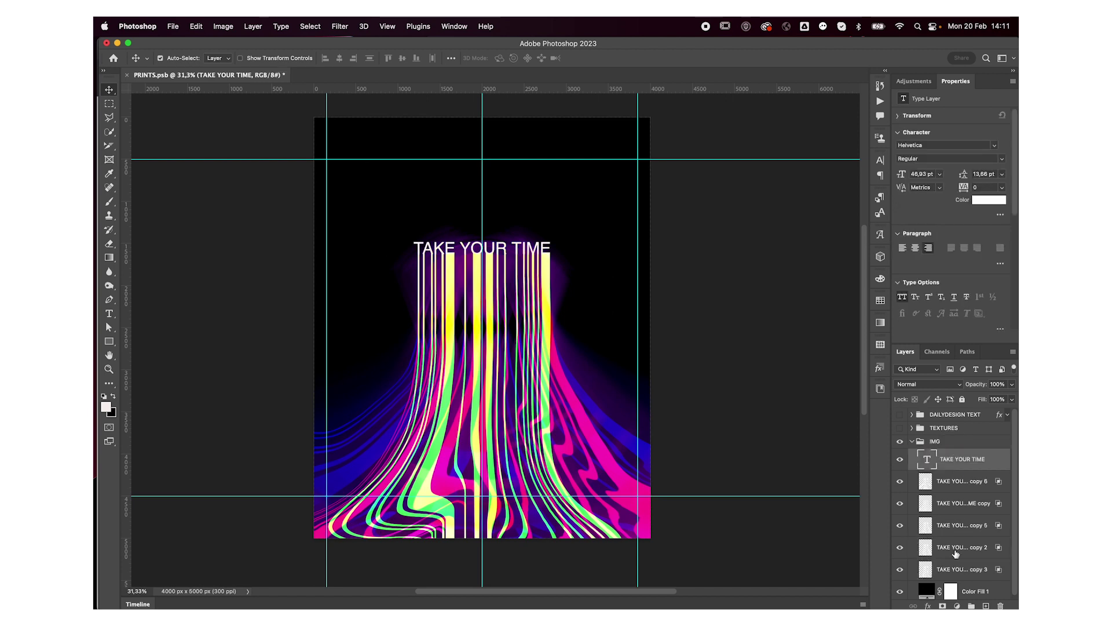
# Step: Spin-blur the copy 3 streak layer with Radial Blur amount 20
pyautogui.click(954, 571)
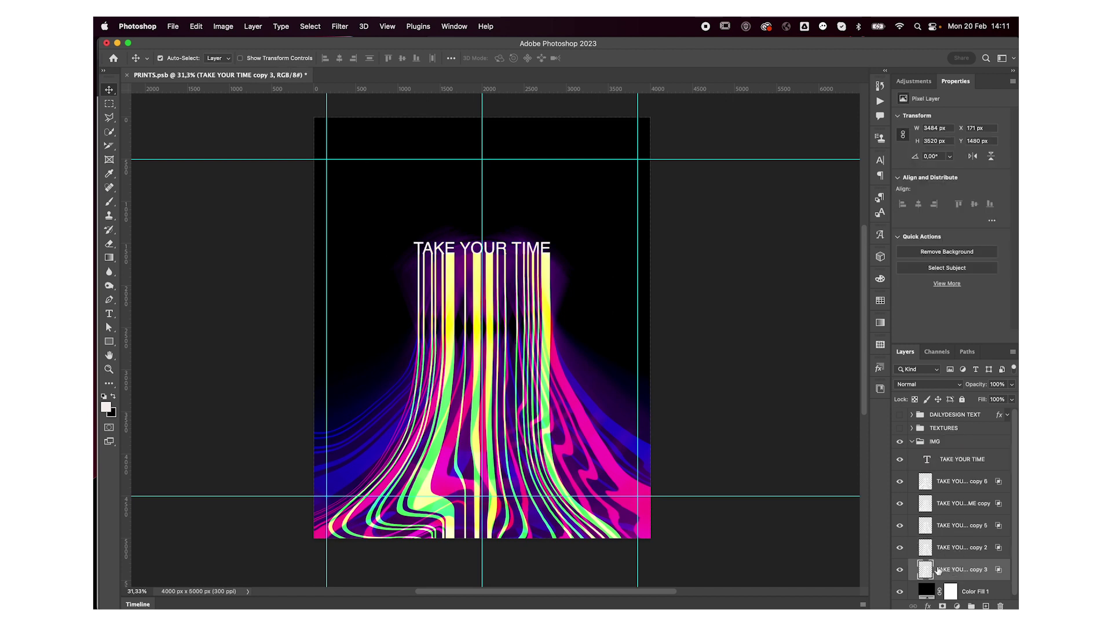
pyautogui.click(340, 26)
pyautogui.moveTo(344, 168)
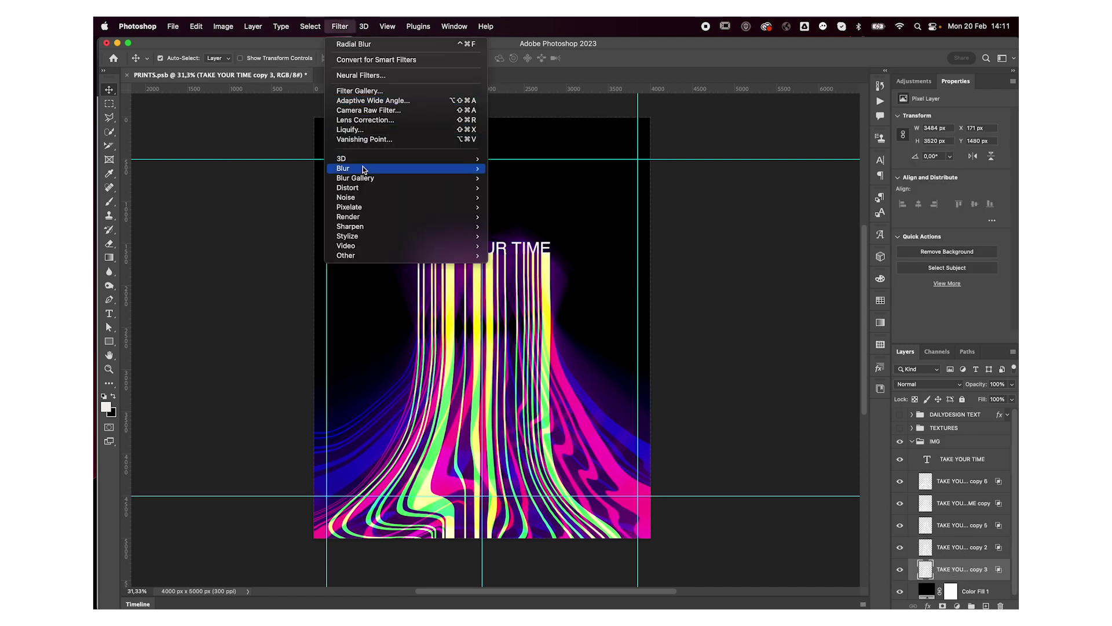
pyautogui.click(518, 236)
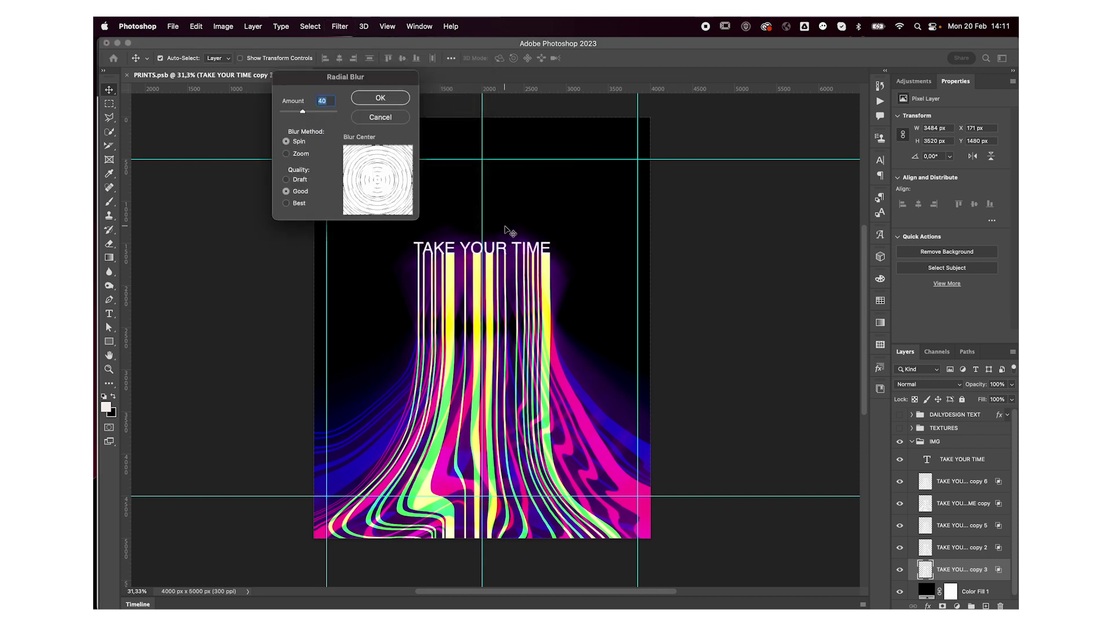
pyautogui.write('20')
pyautogui.press('Return')
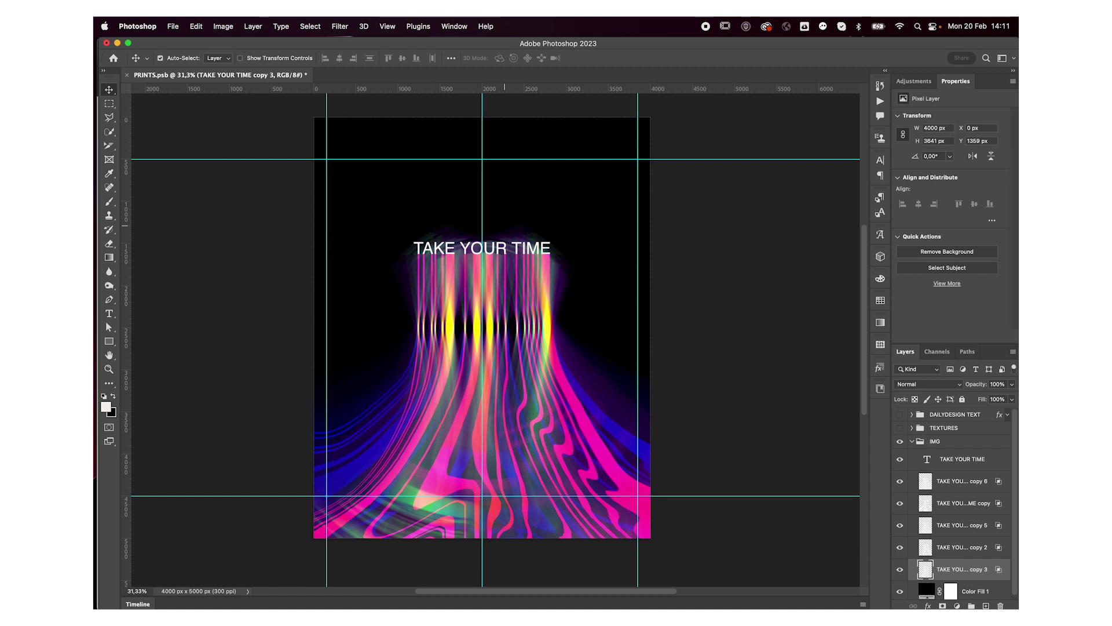
# Step: Compare the pink copy 2 layer's visibility and apply the same spin blur to it
pyautogui.click(959, 548)
pyautogui.click(899, 546)
pyautogui.click(900, 547)
pyautogui.click(899, 547)
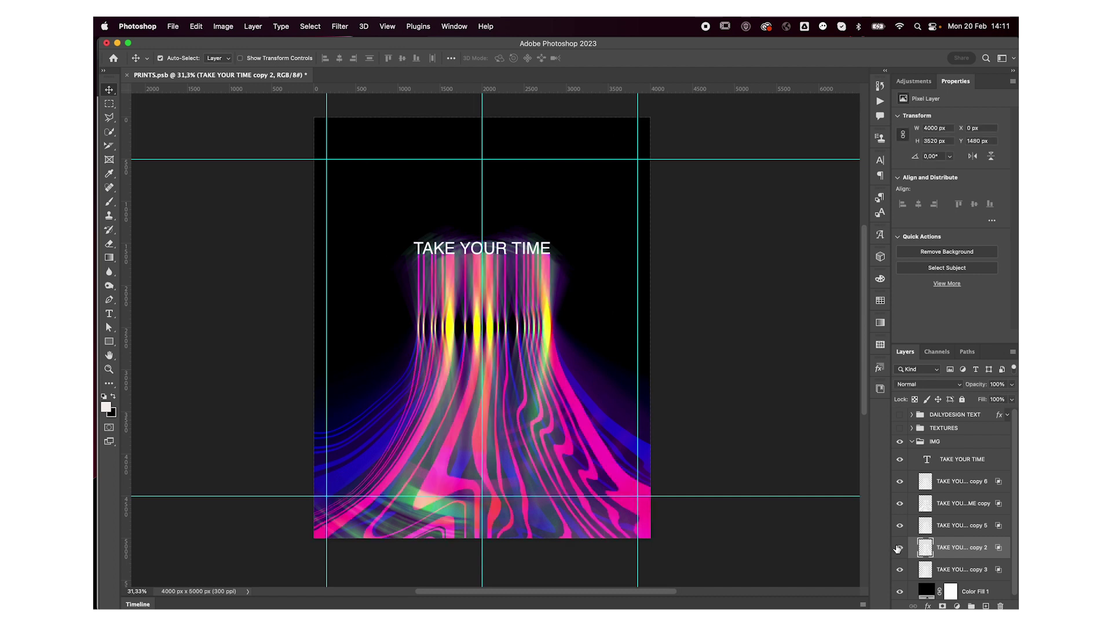
pyautogui.click(341, 26)
pyautogui.moveTo(343, 168)
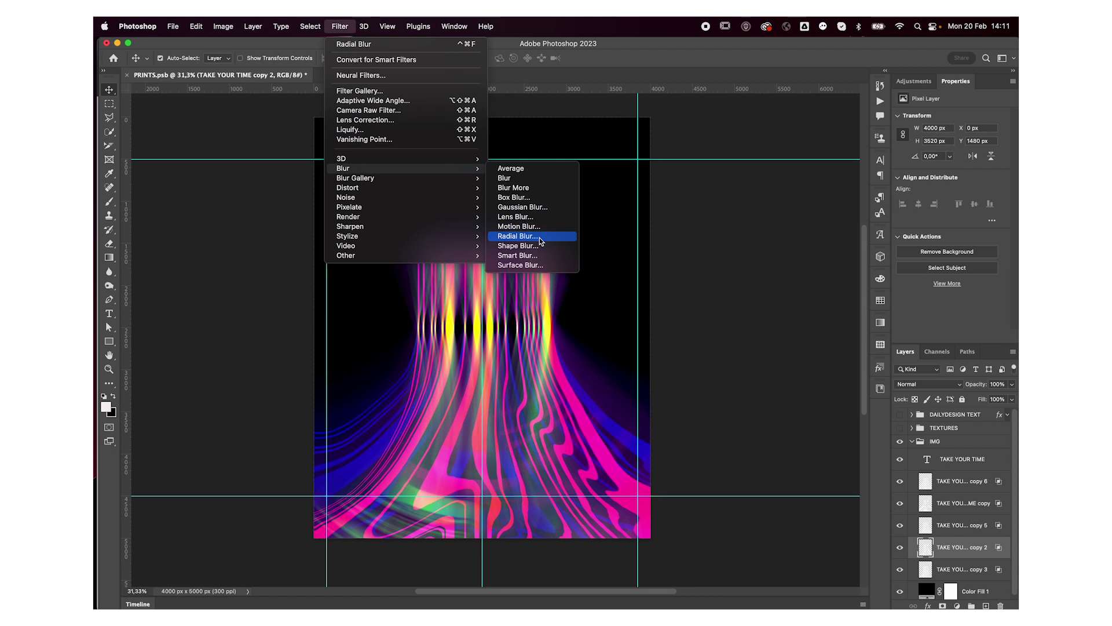
pyautogui.click(533, 236)
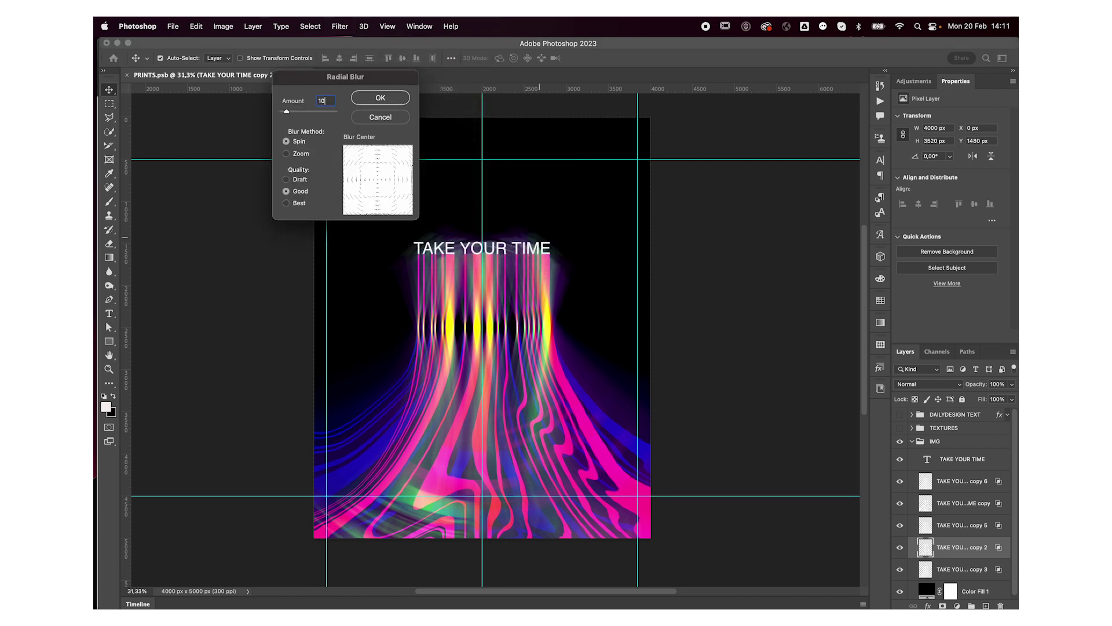
pyautogui.press('Return')
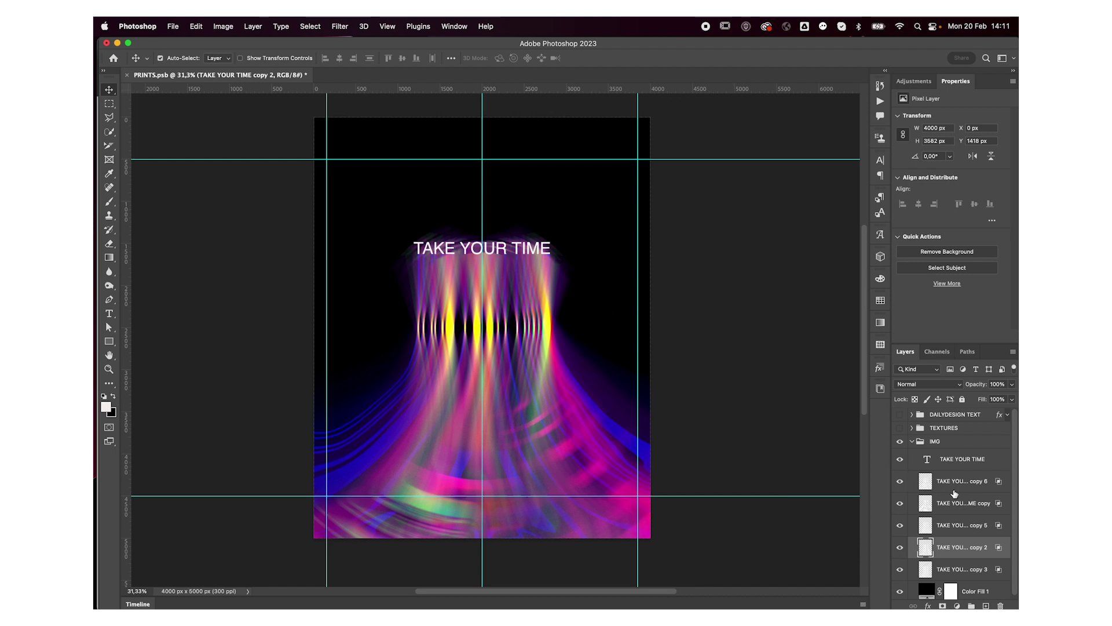
# Step: Reapply the last spin Radial Blur to the next streak layer
pyautogui.click(951, 525)
pyautogui.click(900, 525)
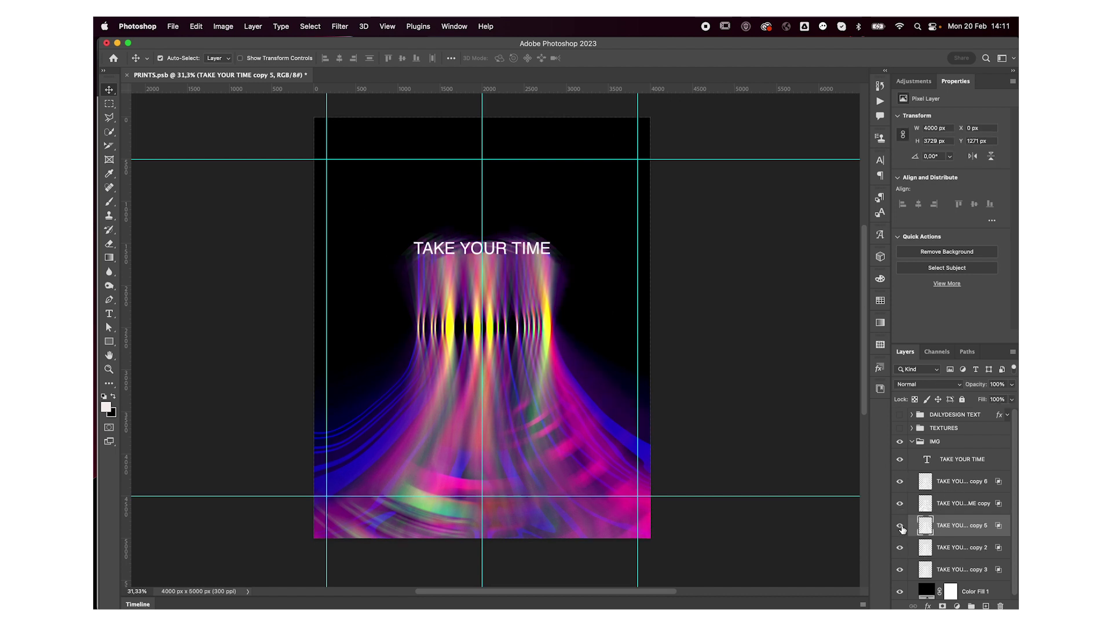
pyautogui.click(901, 505)
pyautogui.click(901, 505)
pyautogui.click(959, 504)
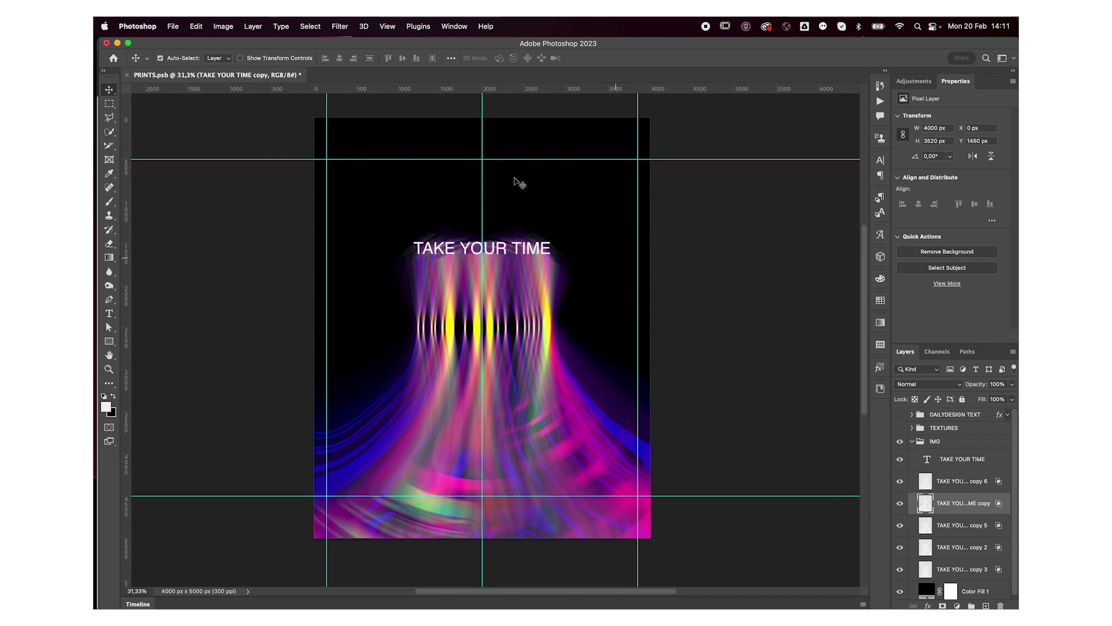
pyautogui.click(339, 26)
pyautogui.click(346, 47)
pyautogui.click(932, 464)
# Step: Duplicate the title text, then rasterize the original and apply Radial Blur to it
pyautogui.press('super+j')
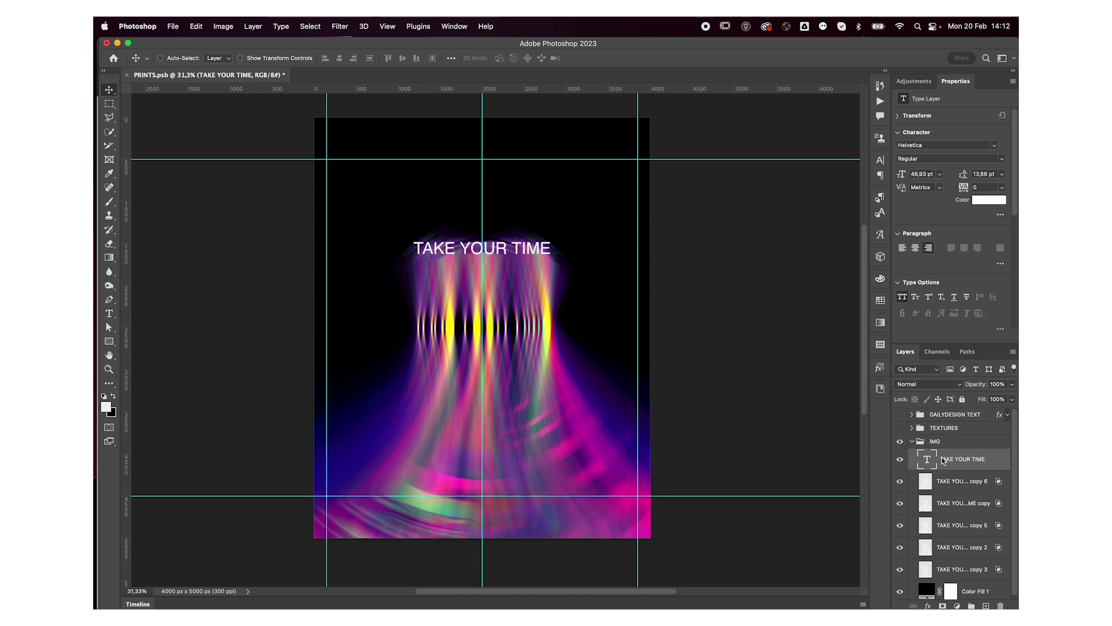
pyautogui.press('b')
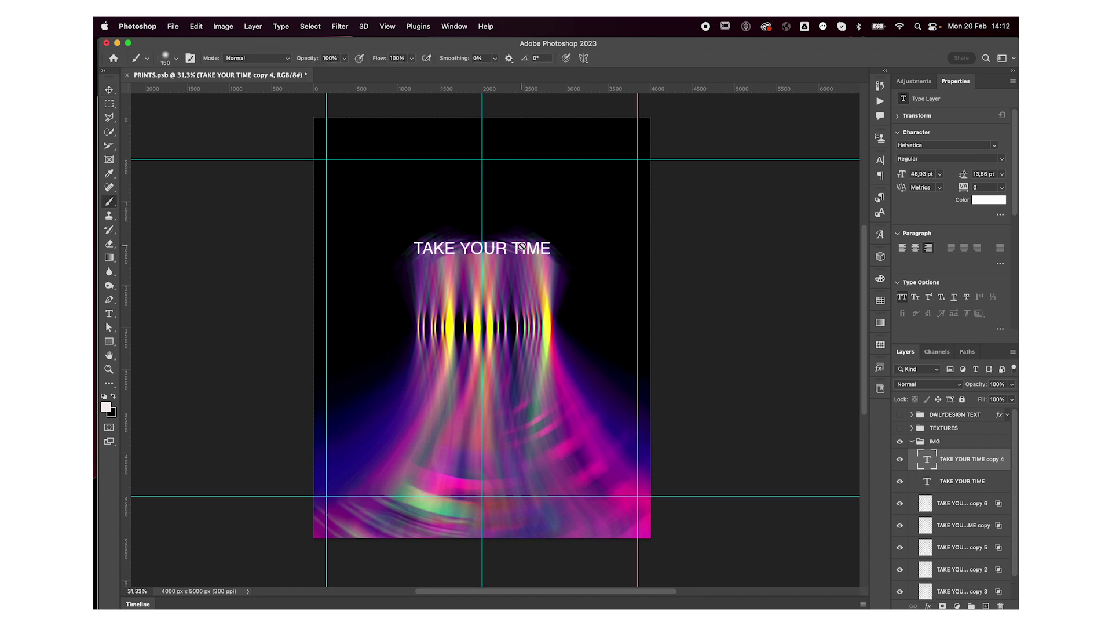
pyautogui.click(953, 484)
pyautogui.click(555, 212)
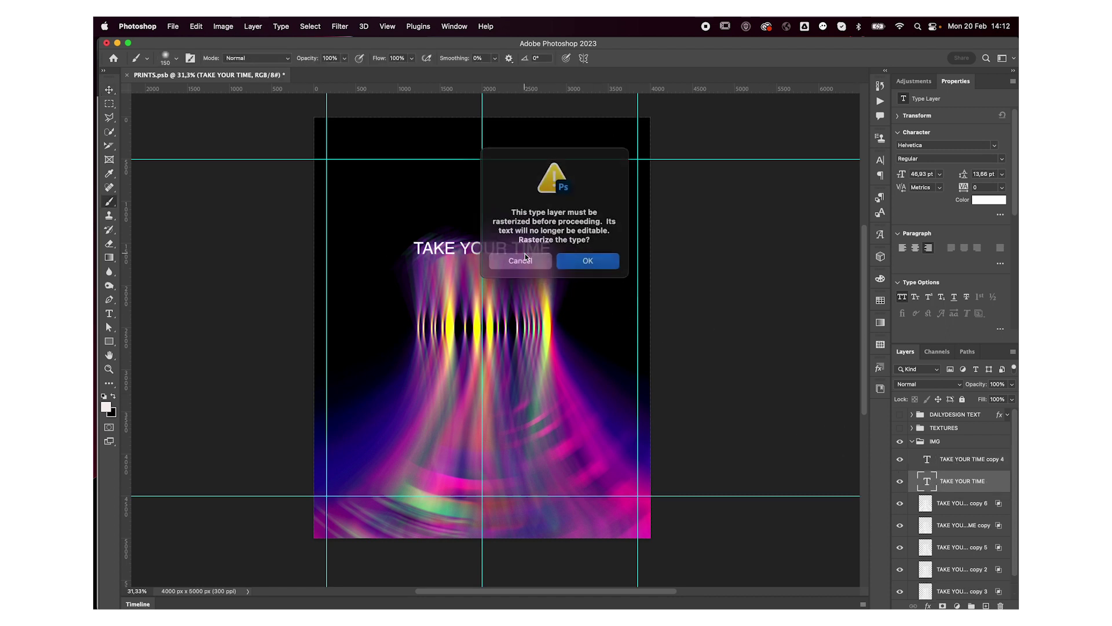
pyautogui.press('Return')
pyautogui.click(900, 460)
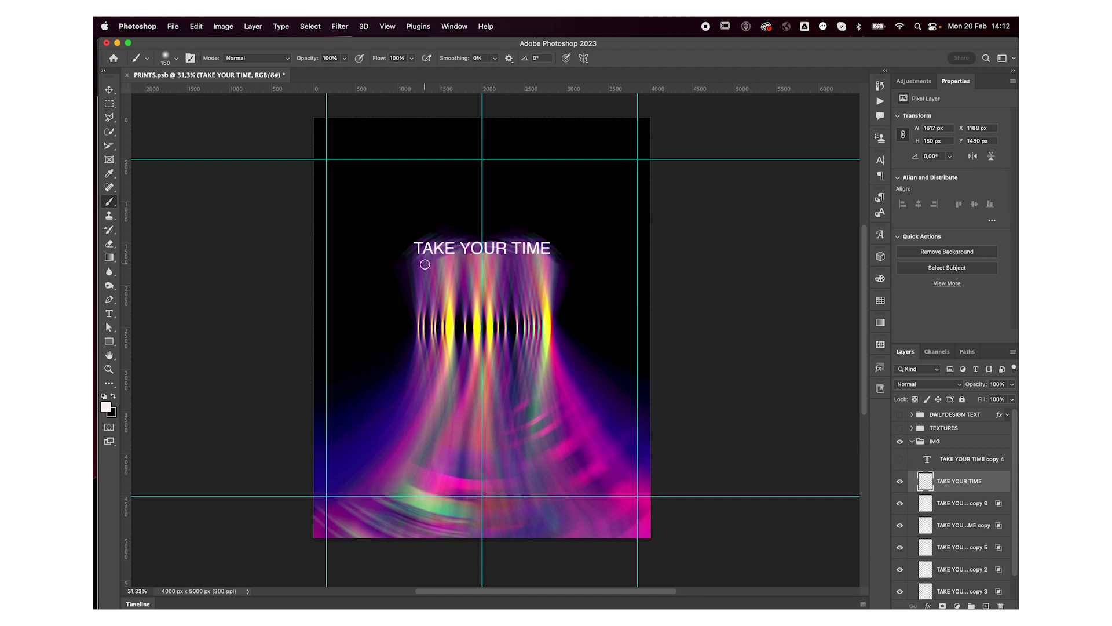
pyautogui.click(348, 23)
pyautogui.click(350, 44)
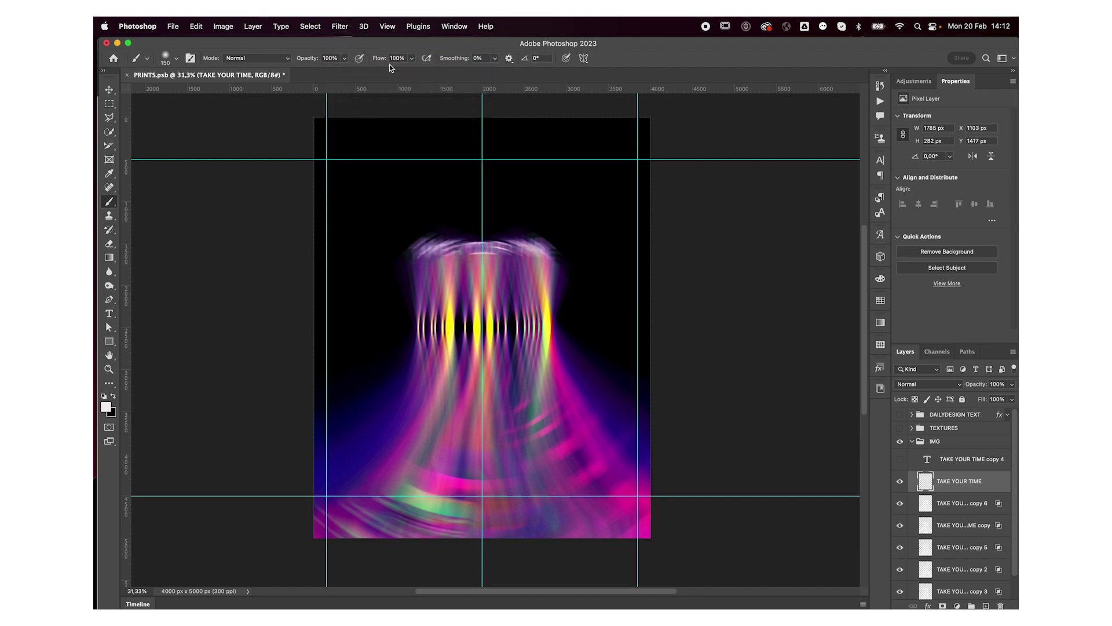
# Step: Duplicate the editable text copy again and rasterize the copy 4 text layer
pyautogui.press('v')
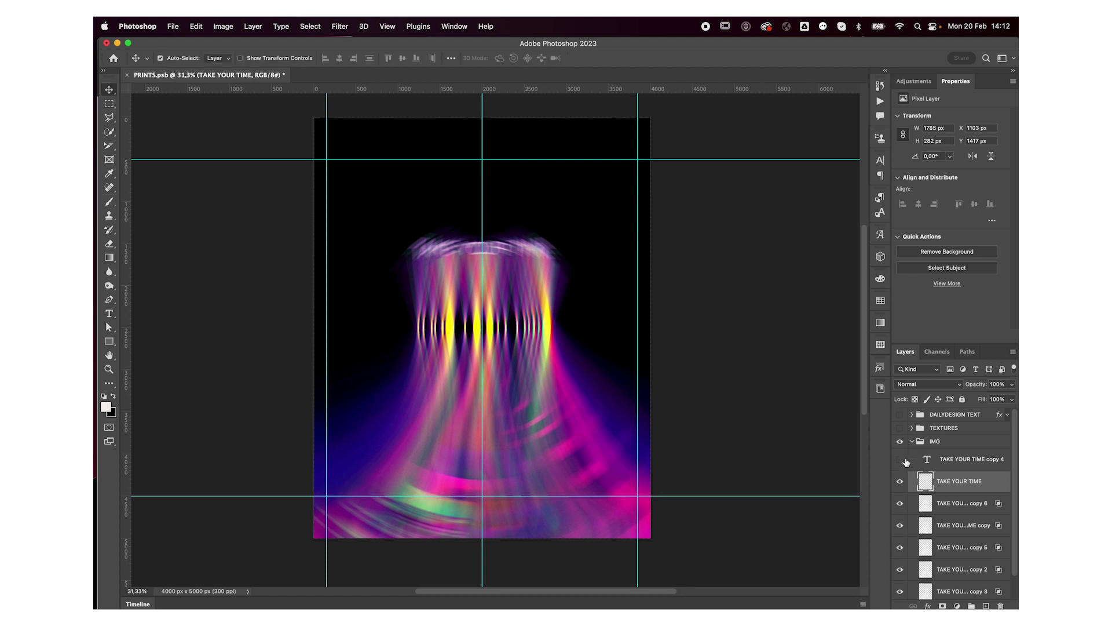
pyautogui.click(901, 460)
pyautogui.click(959, 460)
pyautogui.hotkey('ctrl', 'j')
pyautogui.click(944, 480)
pyautogui.press('b')
pyautogui.press('Return')
# Step: Give copy 4 a light spin Radial Blur (amount 5) beneath the visible sharp copy 7 text
pyautogui.click(901, 459)
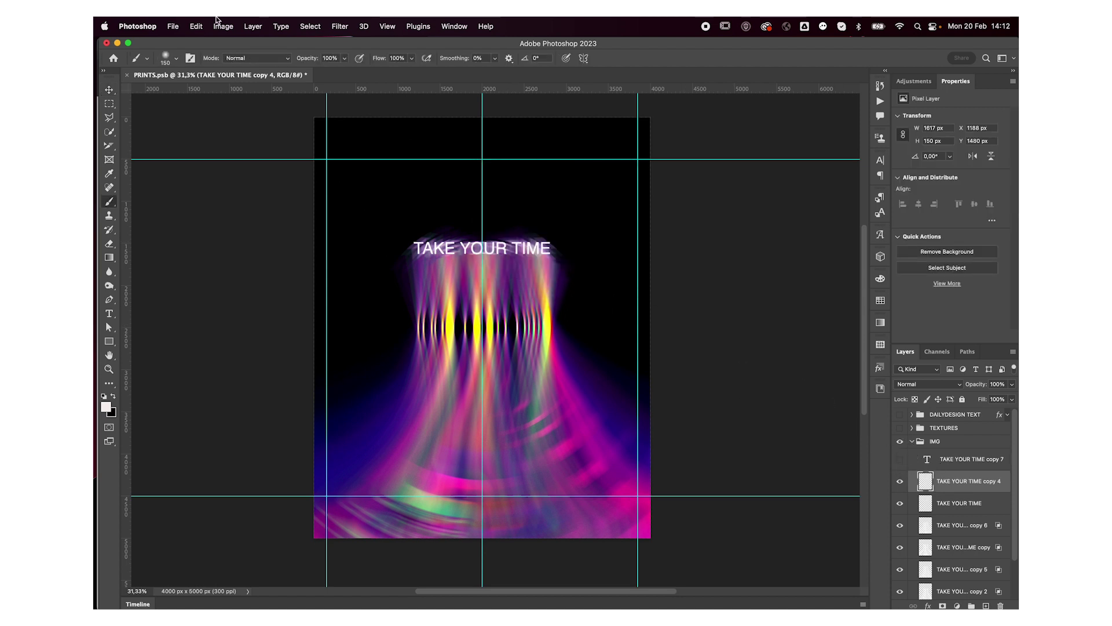
pyautogui.click(331, 25)
pyautogui.moveTo(343, 168)
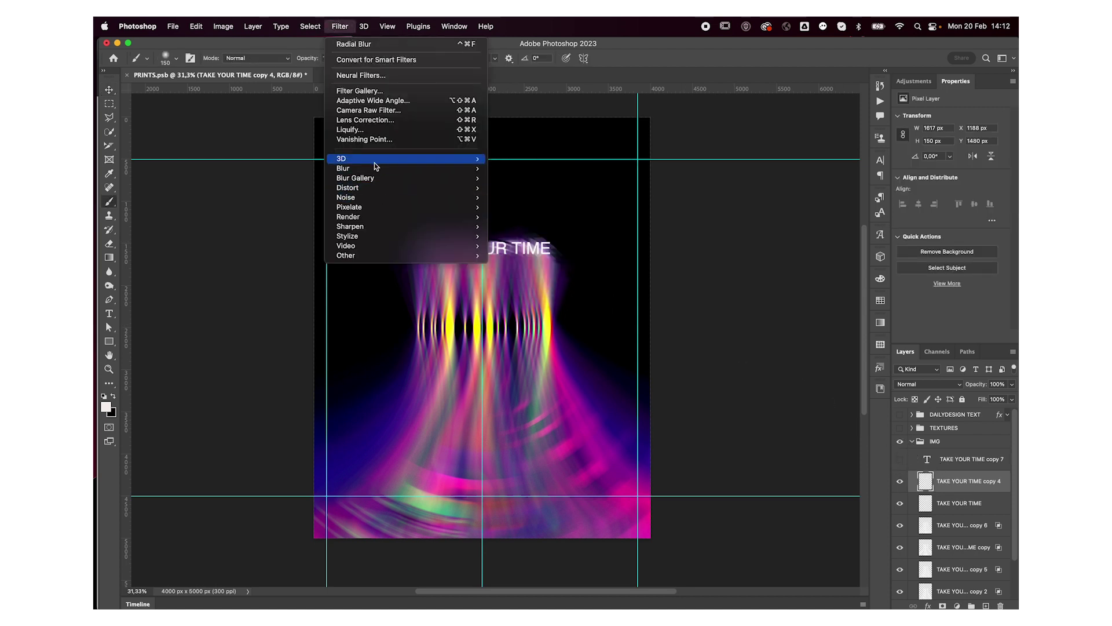
pyautogui.click(516, 226)
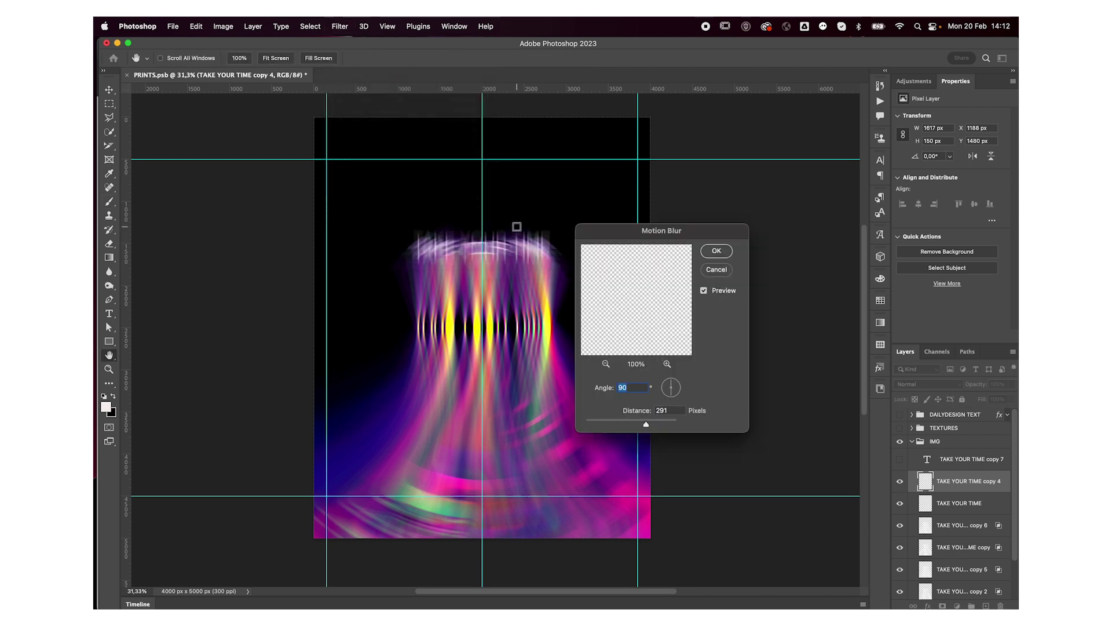
pyautogui.click(717, 269)
pyautogui.click(339, 25)
pyautogui.moveTo(343, 168)
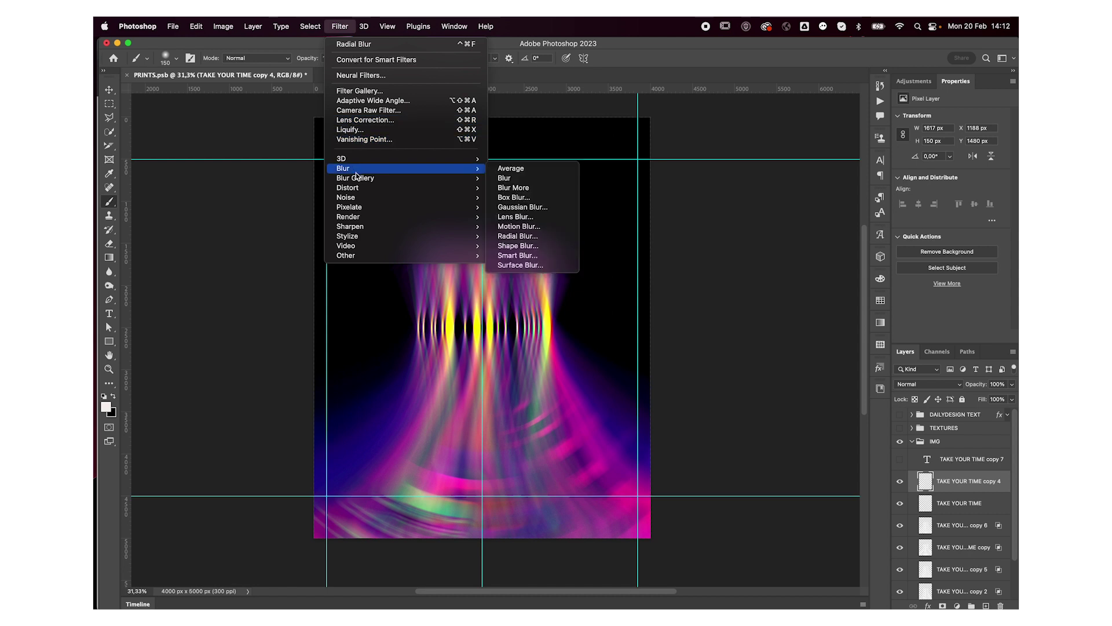
pyautogui.click(530, 238)
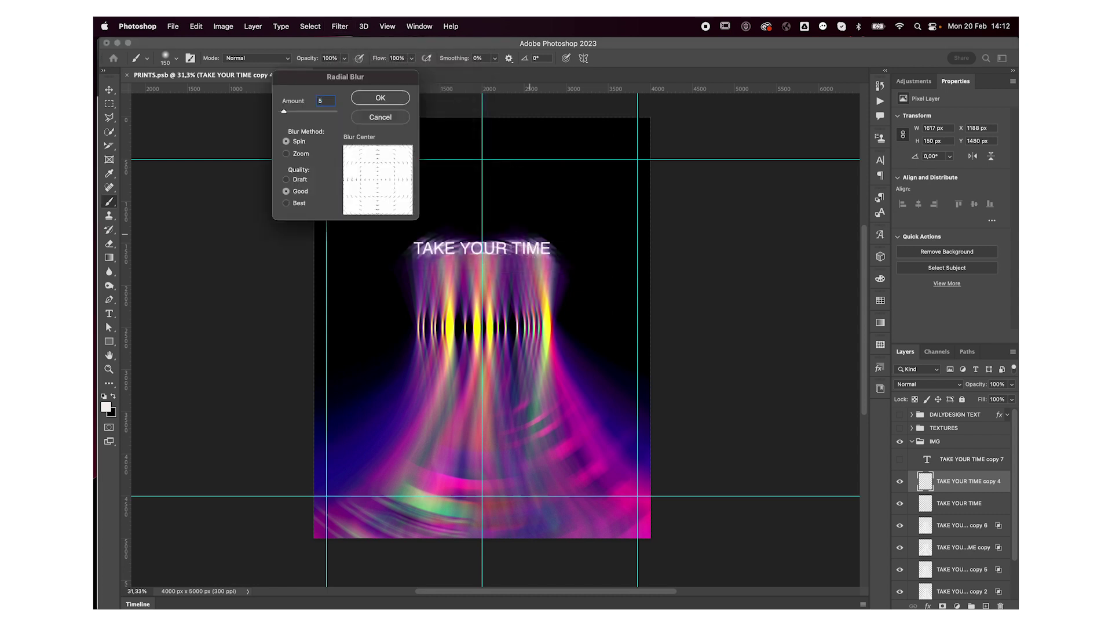
pyautogui.press('Return')
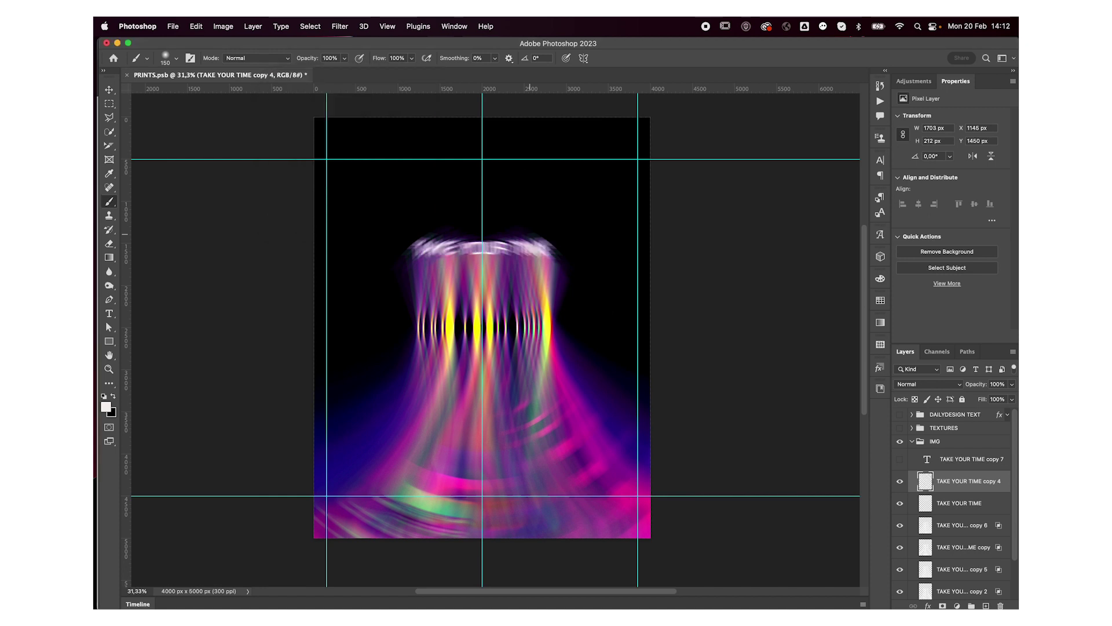
pyautogui.click(900, 459)
pyautogui.click(959, 462)
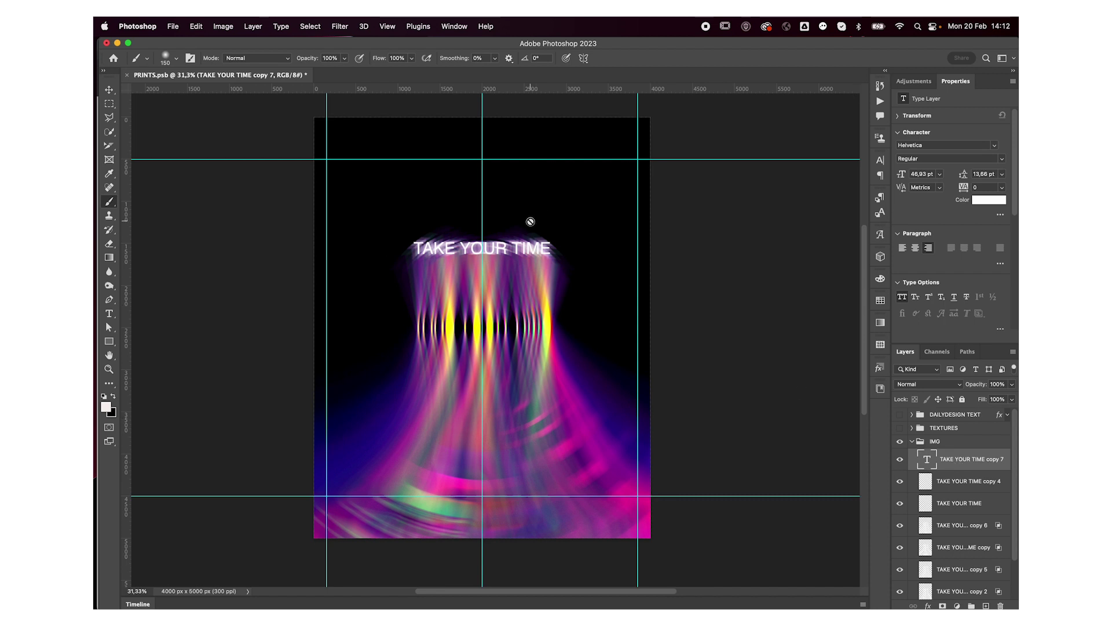
# Step: Warp the TAKE YOUR TIME title into a gentle Arc (about 10% bend) and nudge it down
pyautogui.hotkey('ctrl', 't')
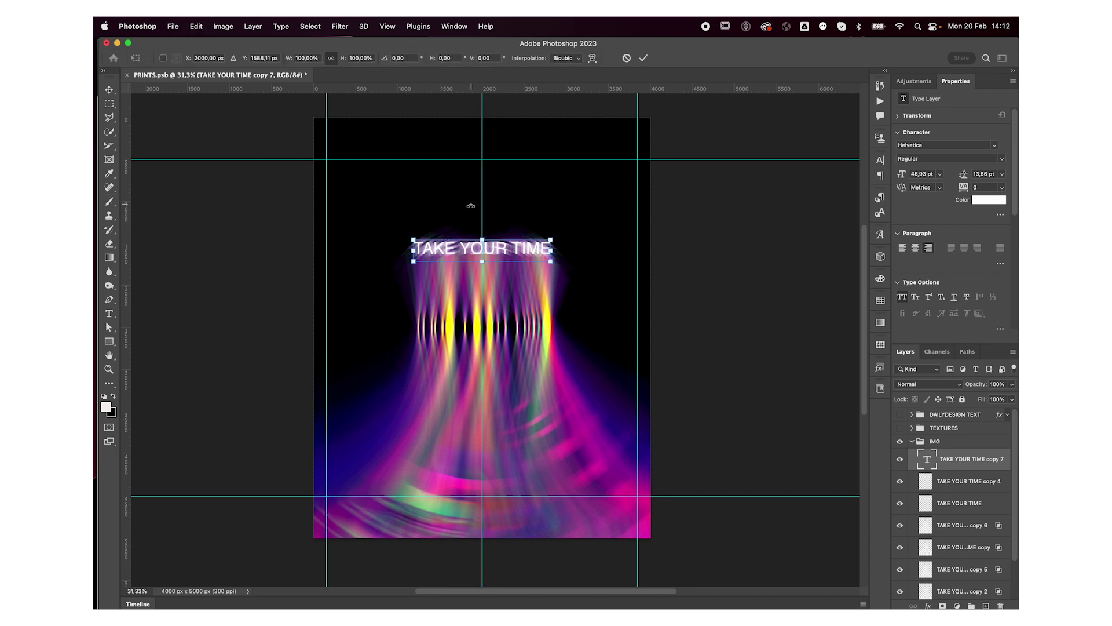
pyautogui.rightClick(462, 248)
pyautogui.click(471, 326)
pyautogui.click(350, 61)
pyautogui.click(350, 58)
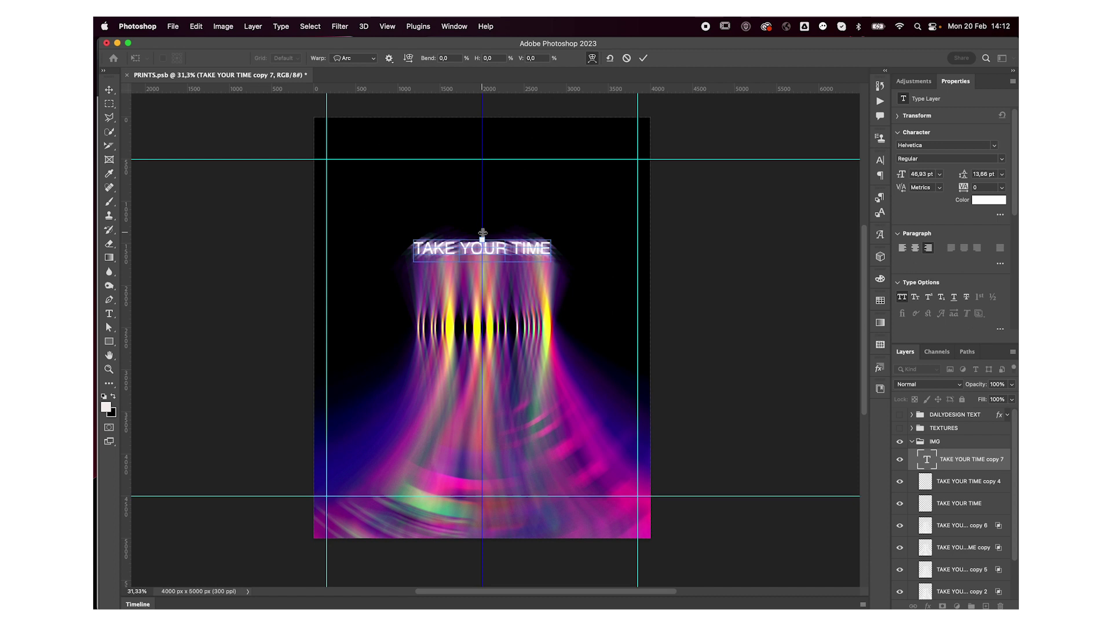
pyautogui.moveTo(487, 240); pyautogui.dragTo(488, 236)
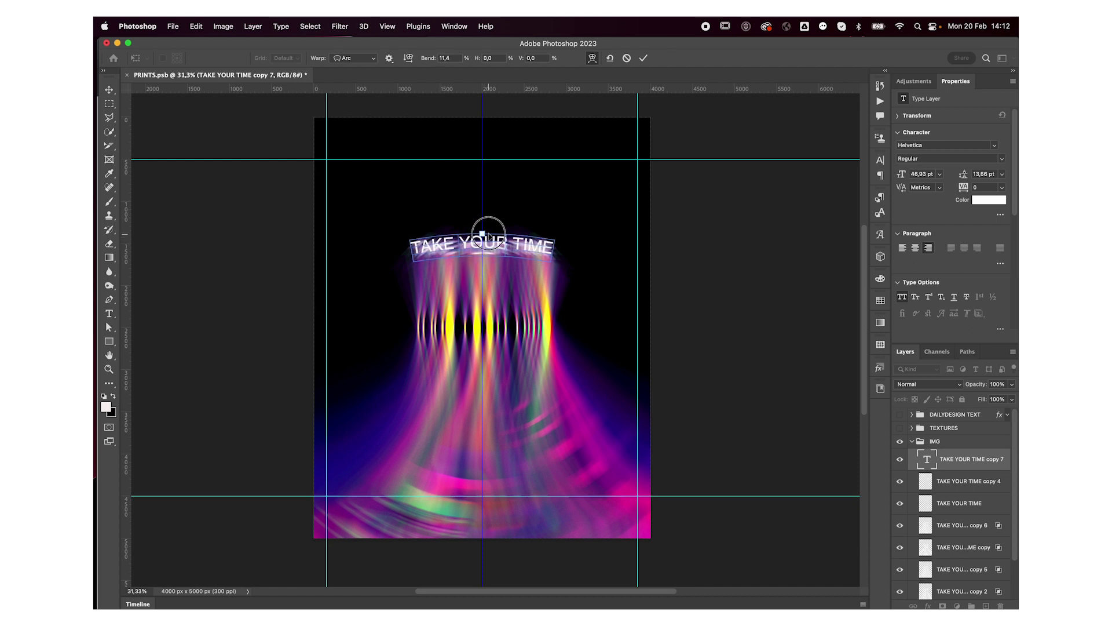
pyautogui.press('Return')
pyautogui.hotkey('shift', 'Down')
pyautogui.hotkey('shift', 'Down')
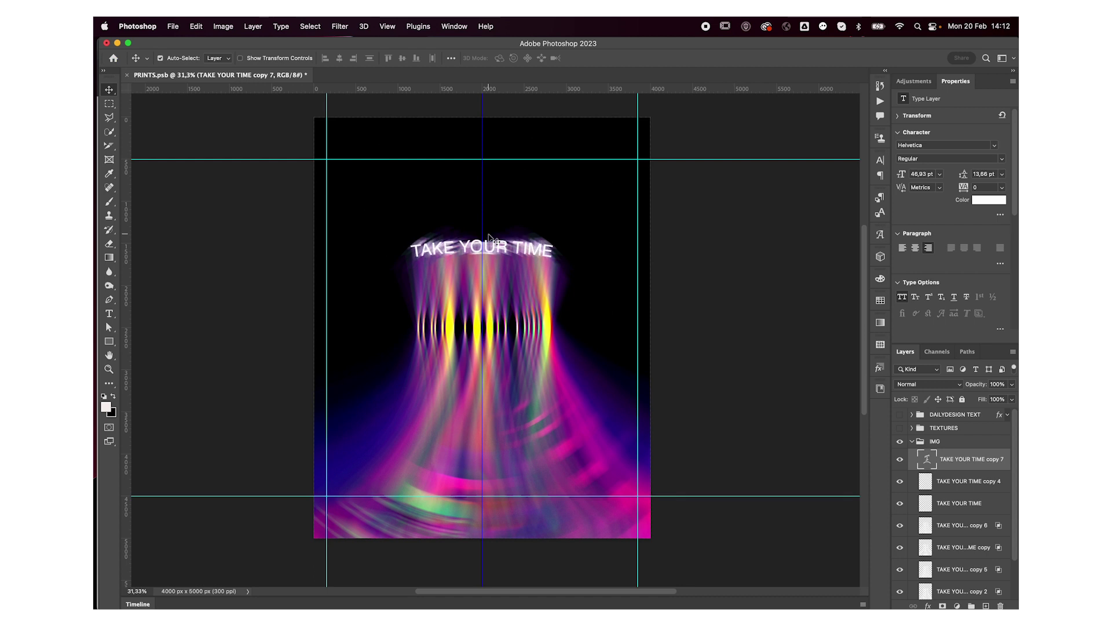
# Step: Set the curved title text layer's blend mode to Subtract
pyautogui.click(930, 384)
pyautogui.press('Down')
pyautogui.press('Down')
pyautogui.press('Down')
pyautogui.press('Down')
pyautogui.press('Down')
pyautogui.press('Down')
pyautogui.press('Down')
pyautogui.press('Down')
pyautogui.press('Down')
pyautogui.press('Down')
pyautogui.press('Down')
pyautogui.press('Down')
pyautogui.press('Down')
pyautogui.press('Down')
pyautogui.press('Down')
pyautogui.press('Down')
pyautogui.press('Down')
pyautogui.press('Down')
pyautogui.press('Up')
pyautogui.press('Up')
pyautogui.press('Up')
pyautogui.press('Up')
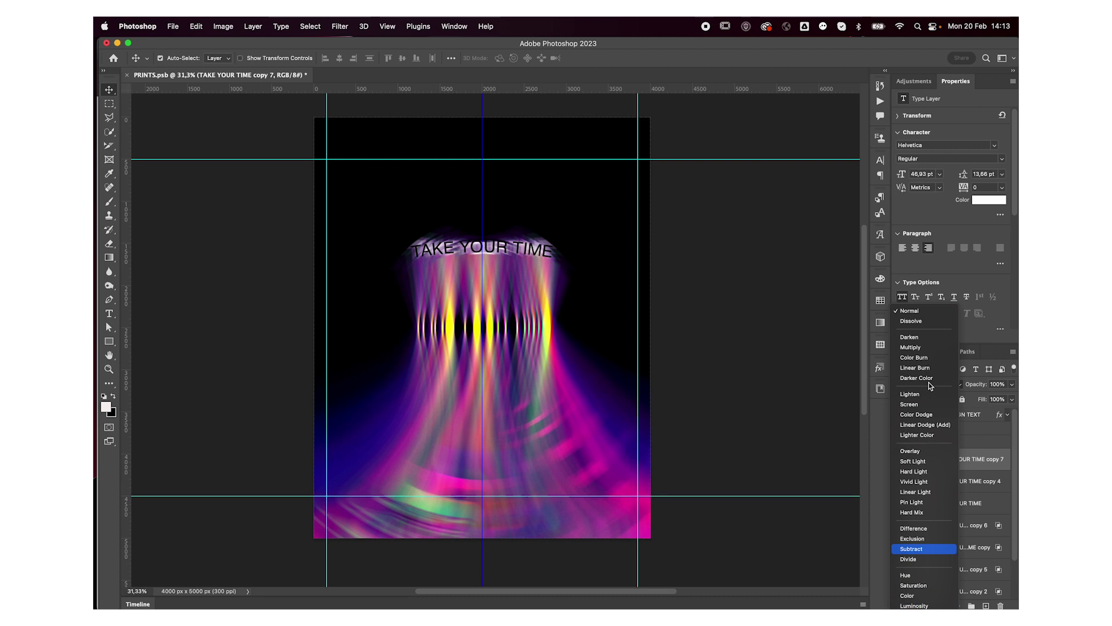
pyautogui.press('Return')
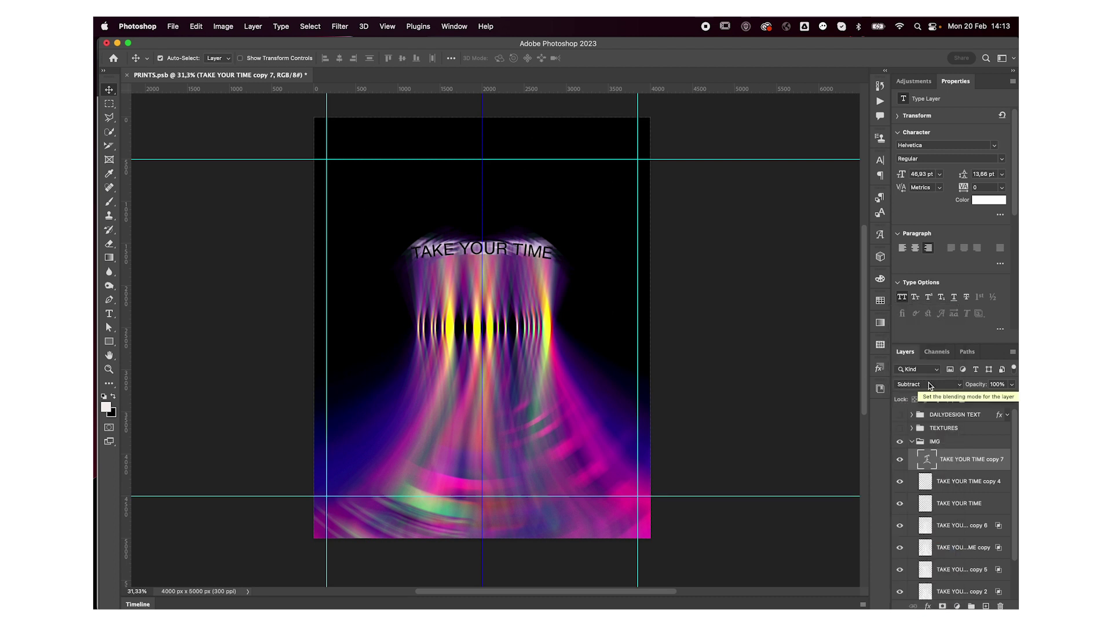
# Step: Convert the title to a smart object and soften it with a 5 px Gaussian Blur
pyautogui.click(329, 26)
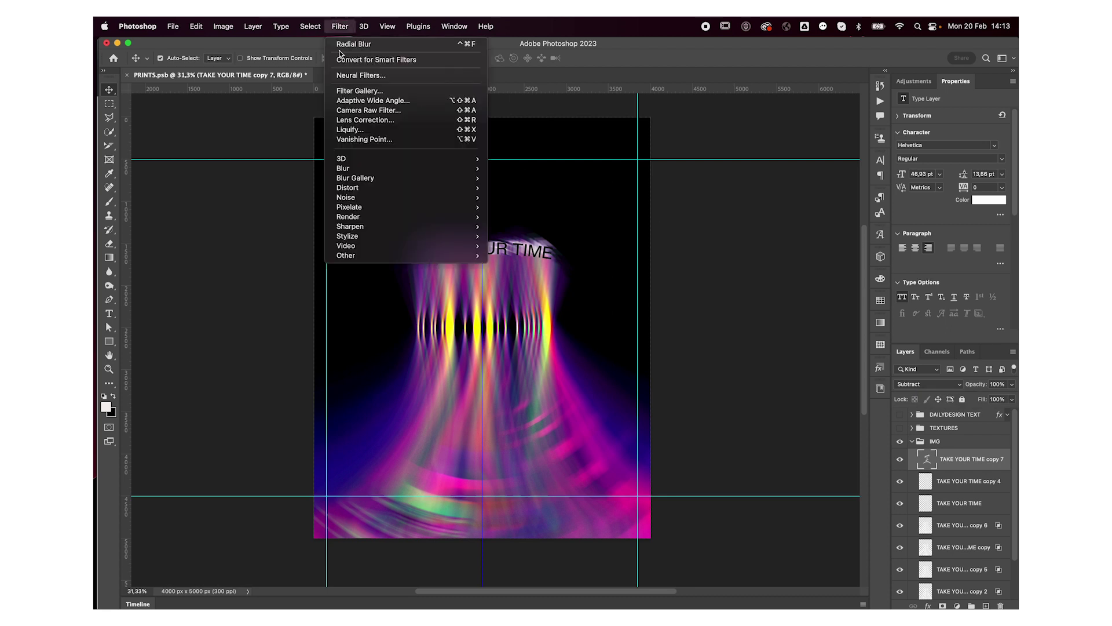
pyautogui.moveTo(343, 168)
pyautogui.click(519, 208)
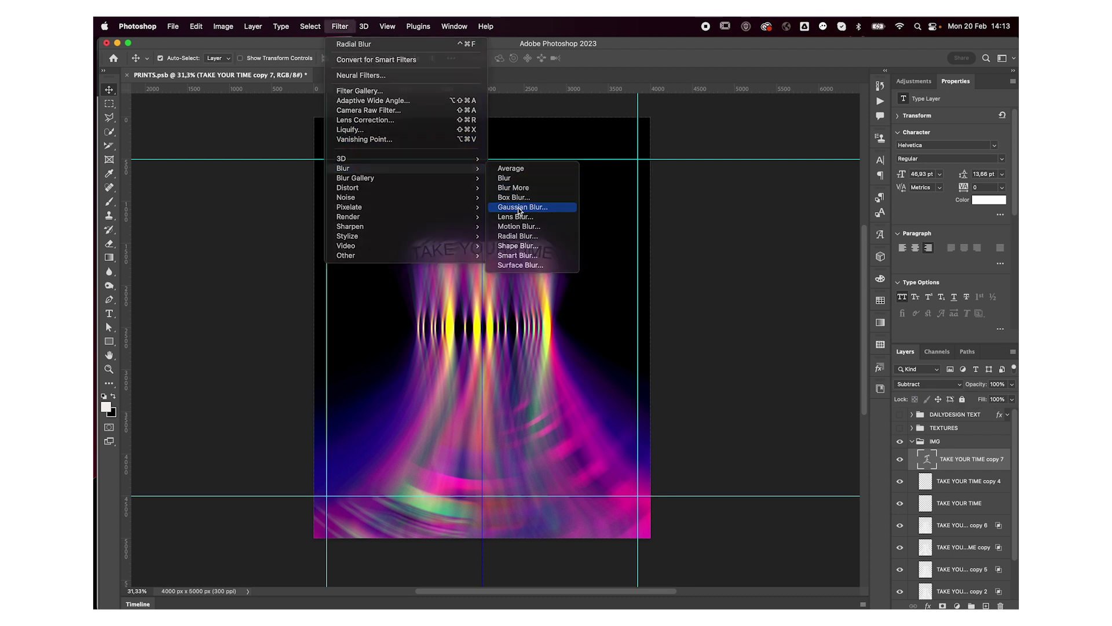
pyautogui.click(545, 253)
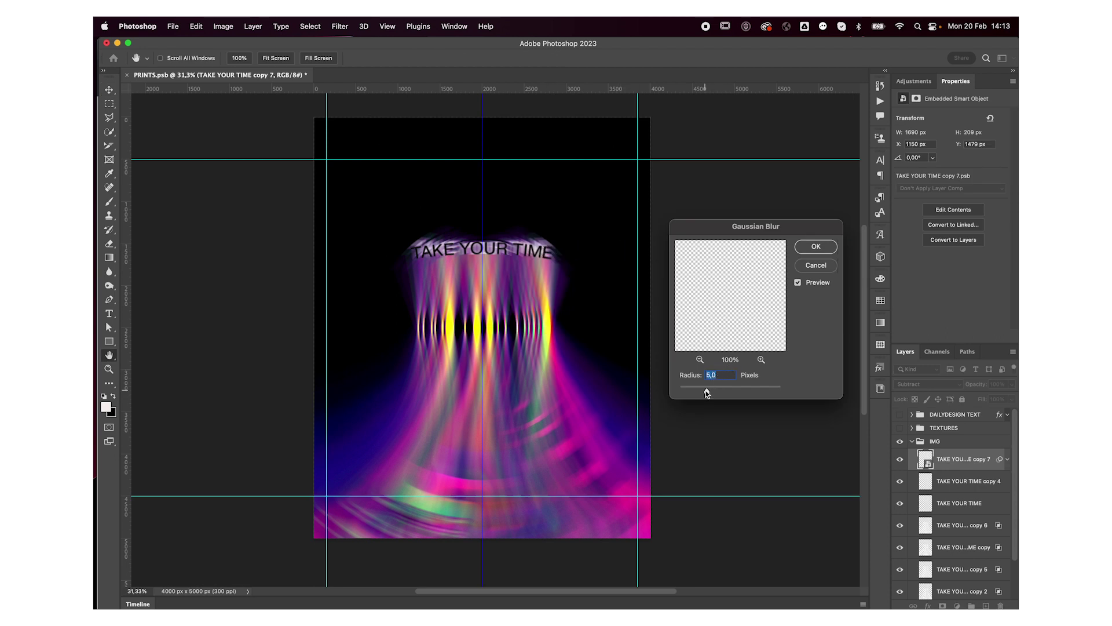
pyautogui.press('Return')
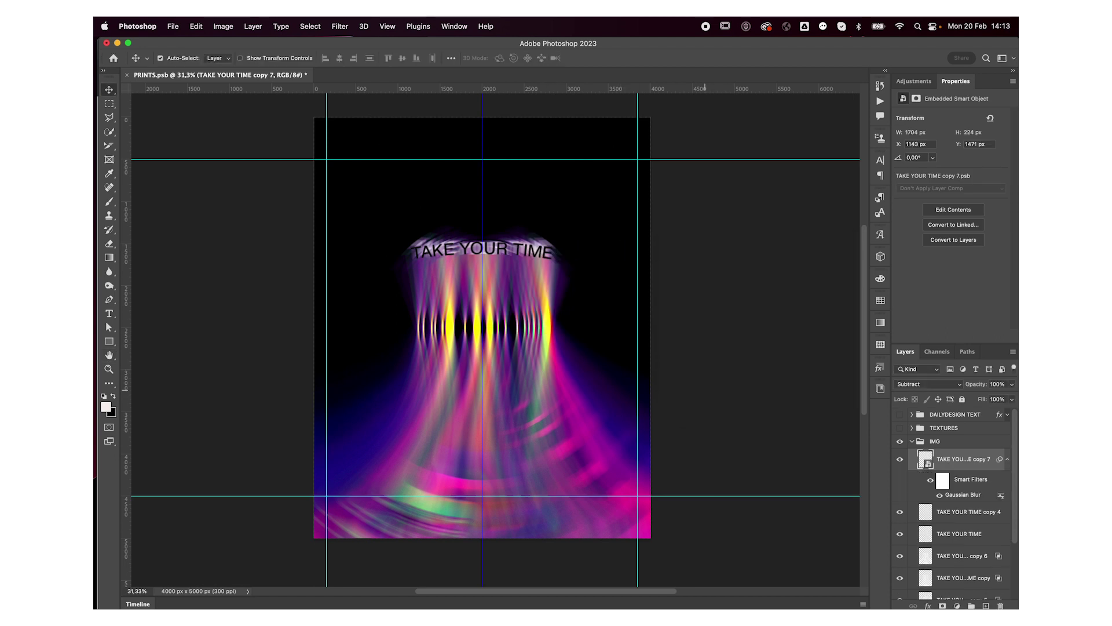
pyautogui.click(1007, 459)
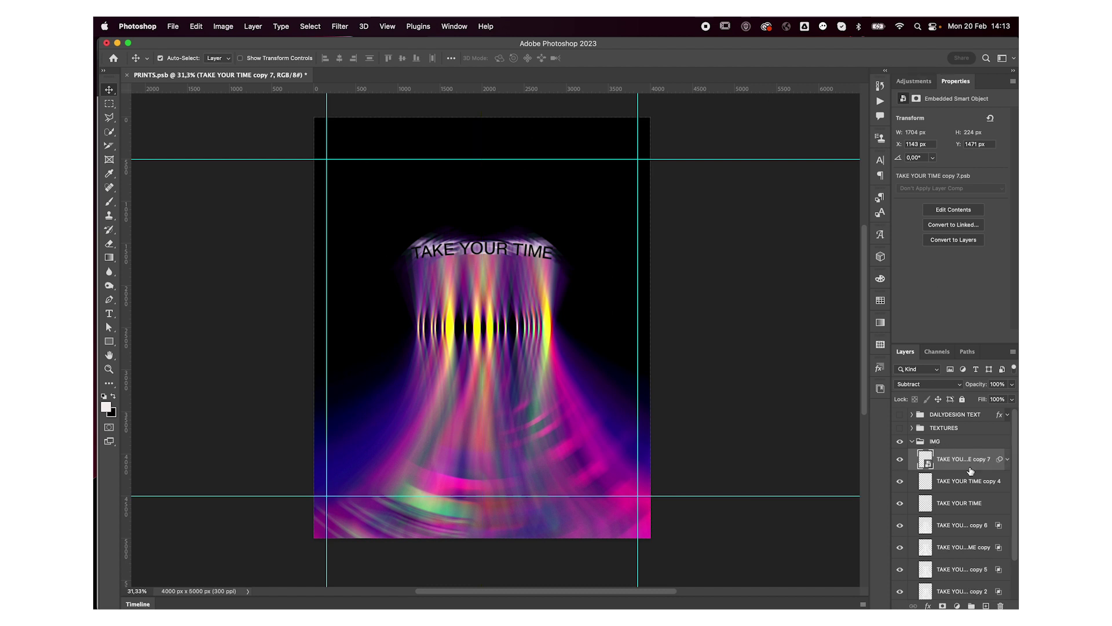
pyautogui.scroll(-2, 971, 471)
pyautogui.hotkey('ctrl', 'z')
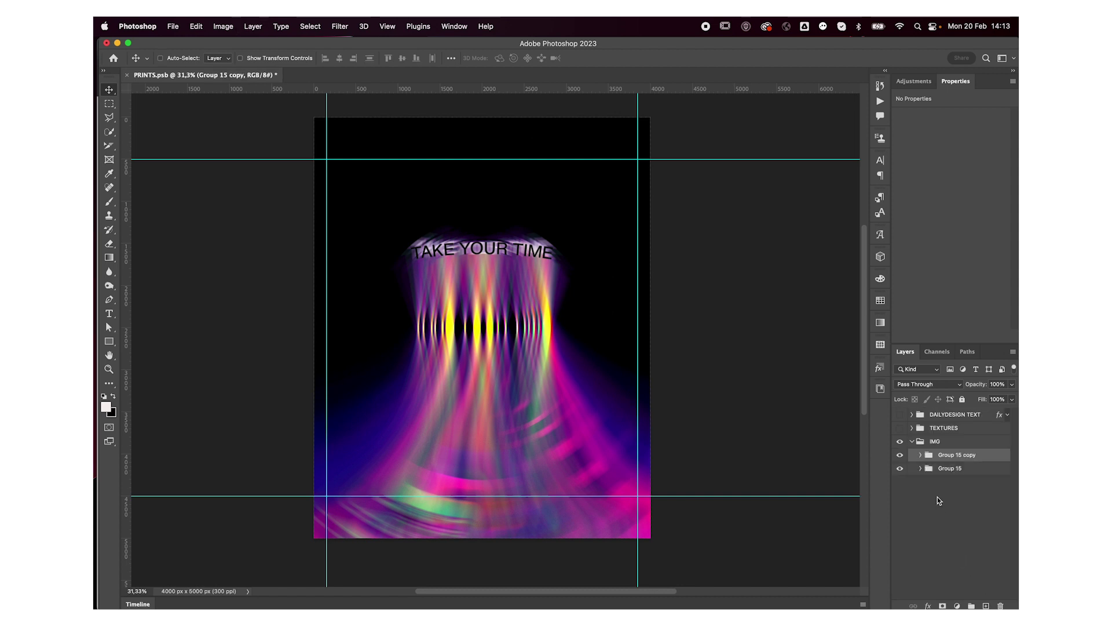
# Step: Merge Group 15 copy into one layer, try a Radial spin blur, then undo it
pyautogui.hotkey('ctrl', 'e')
pyautogui.click(339, 26)
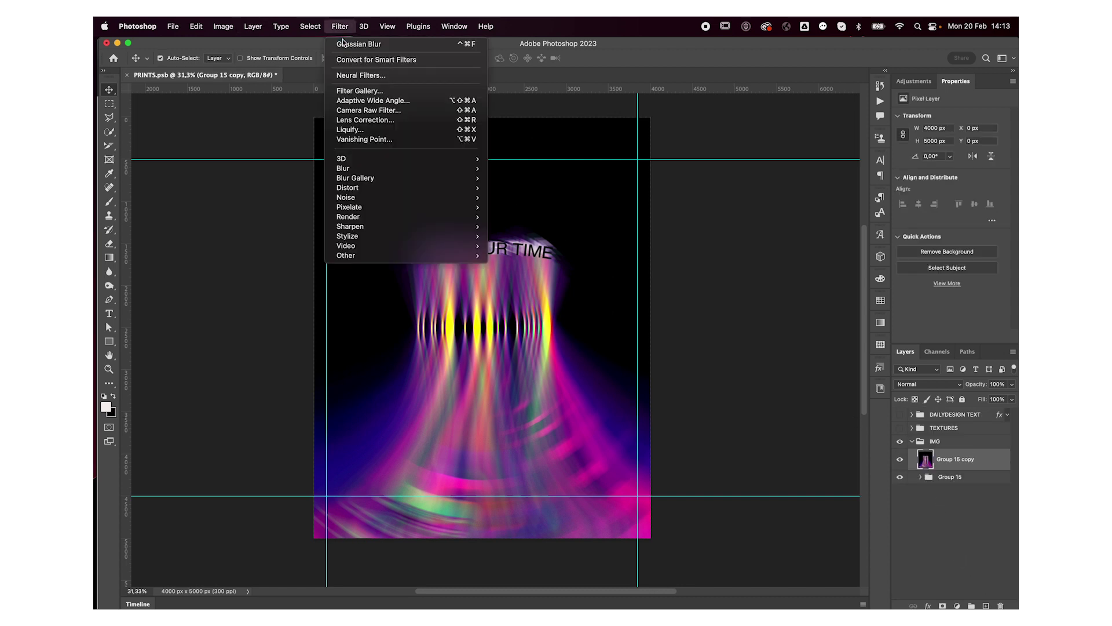
pyautogui.moveTo(343, 168)
pyautogui.click(520, 237)
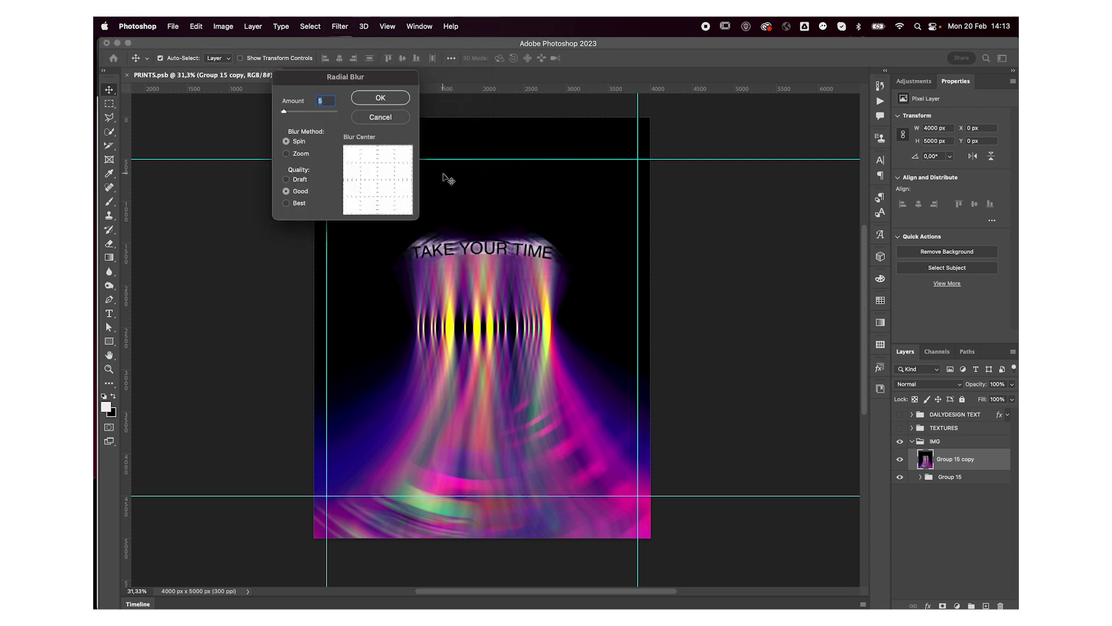
pyautogui.press('Return')
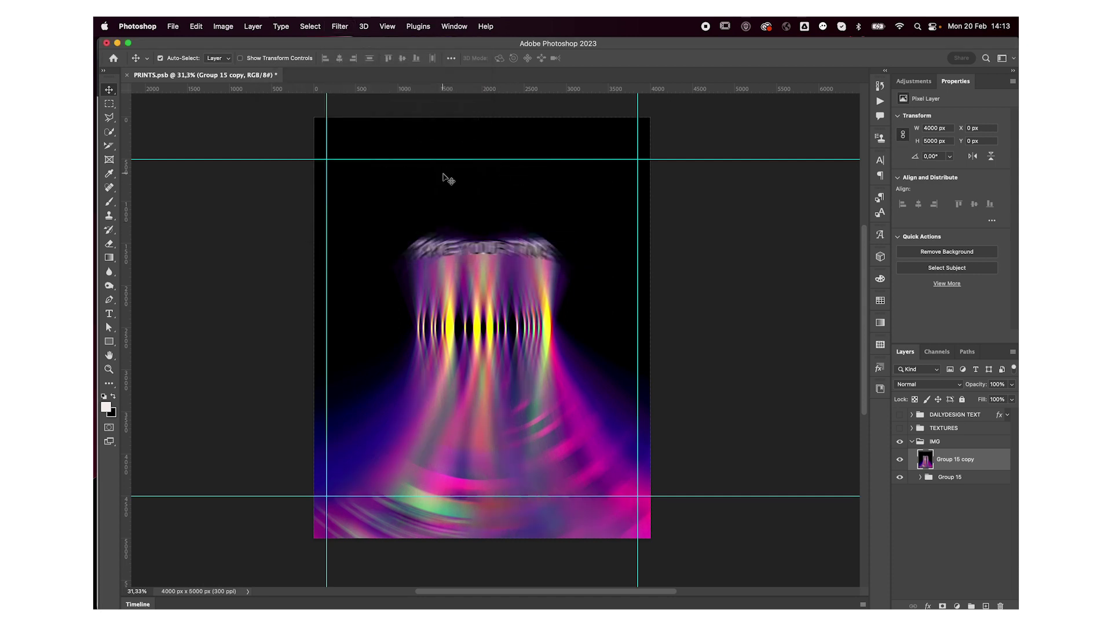
pyautogui.press('super')
pyautogui.press('super+z')
# Step: Apply a gentler Radial spin blur of amount 2, then duplicate and delete the duplicate layer
pyautogui.click(336, 27)
pyautogui.moveTo(343, 168)
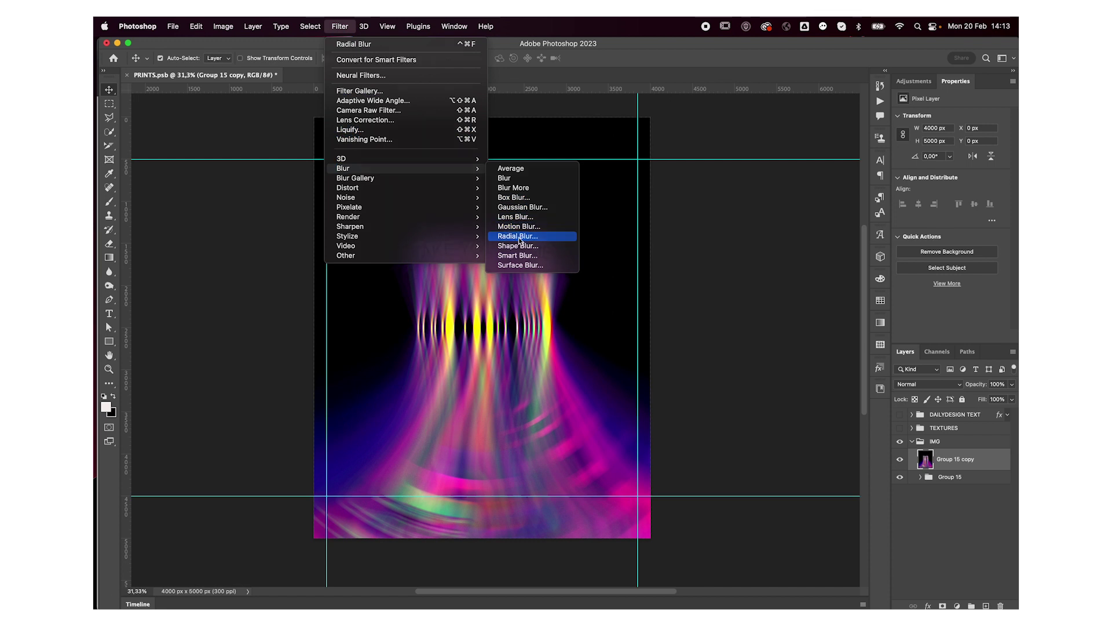
pyautogui.click(518, 237)
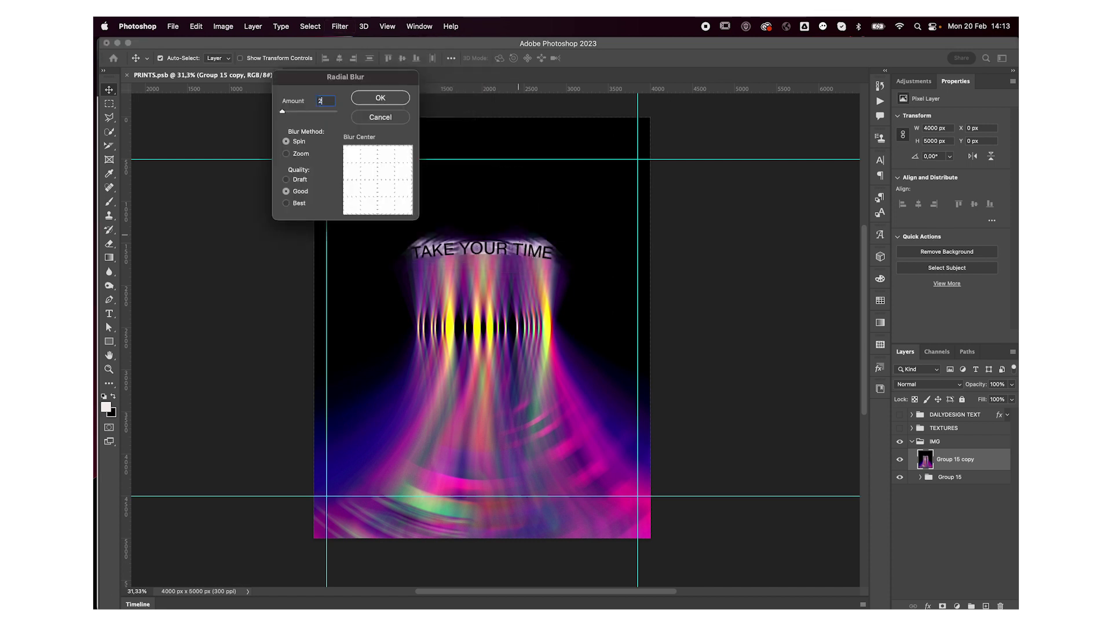
pyautogui.press('Return')
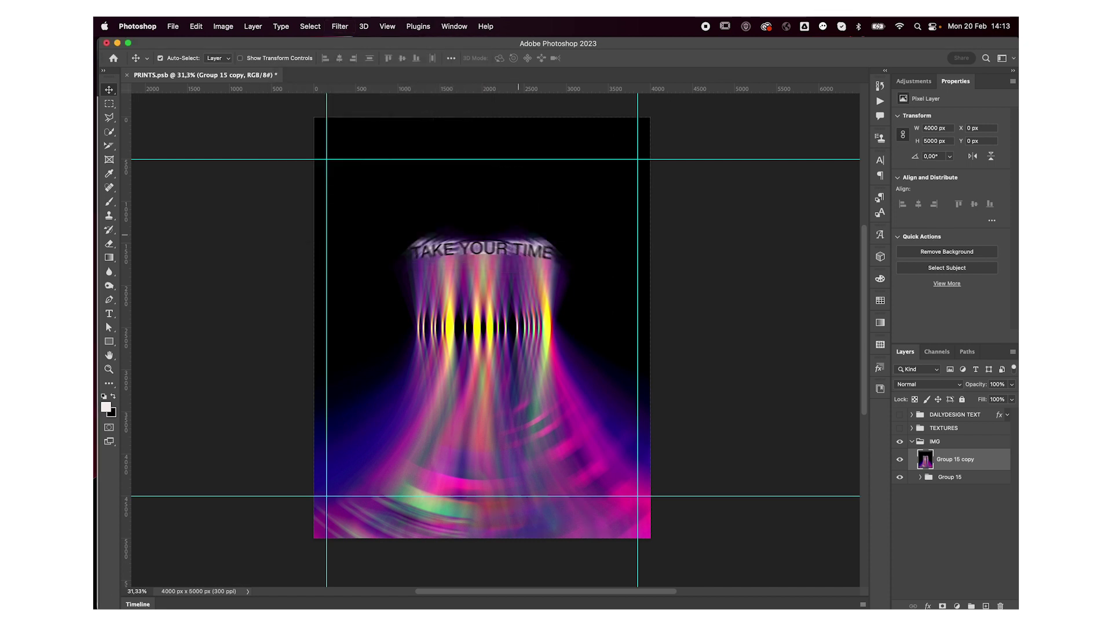
pyautogui.press('super+j')
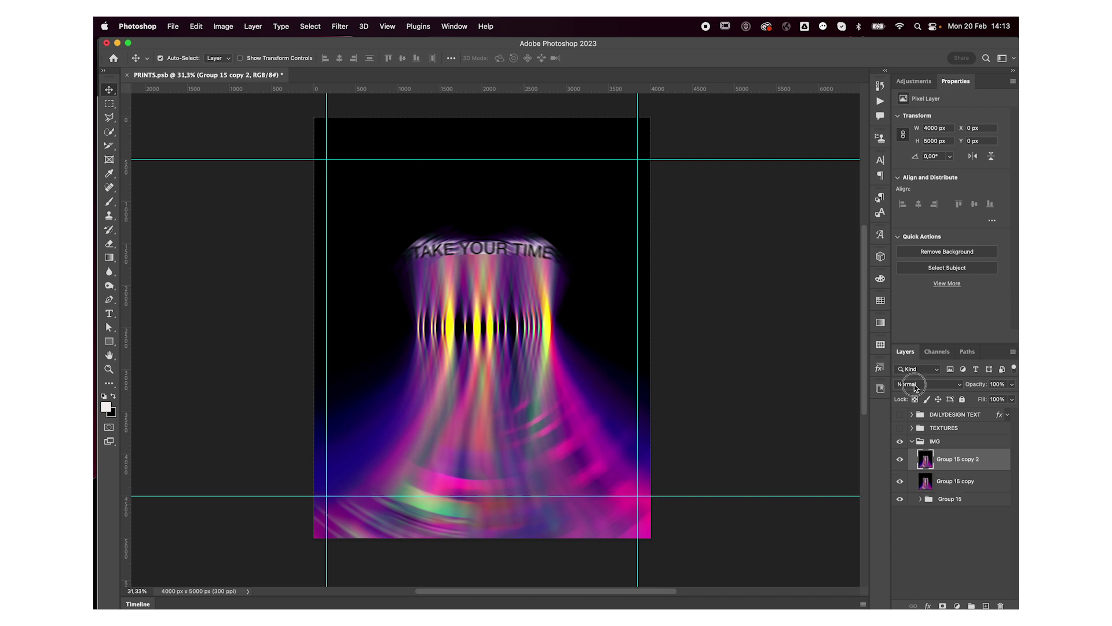
pyautogui.click(914, 384)
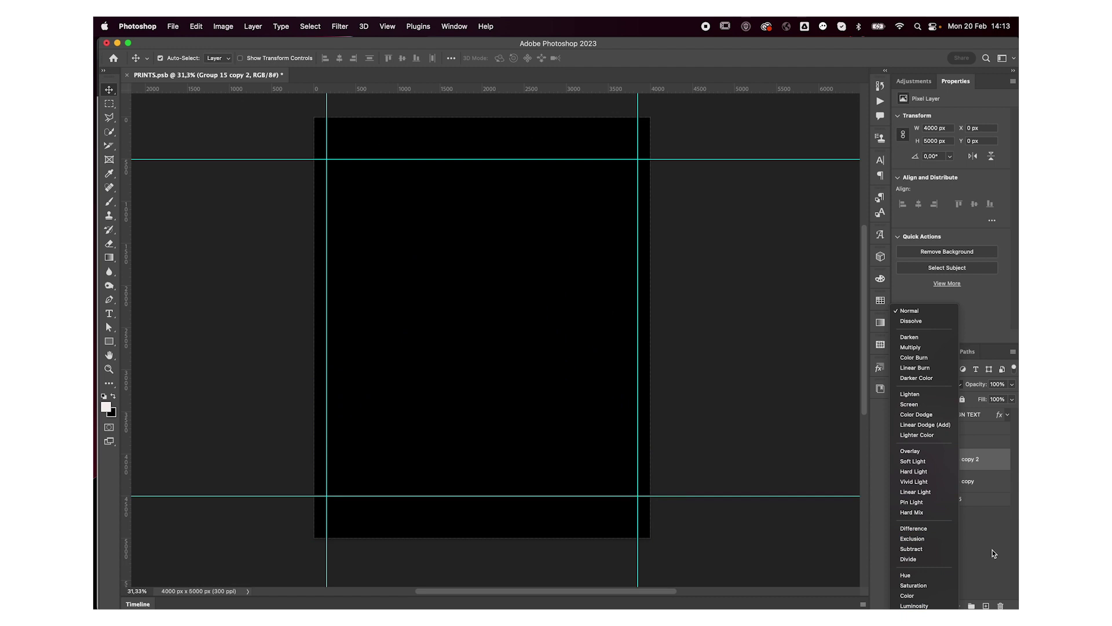
pyautogui.click(982, 472)
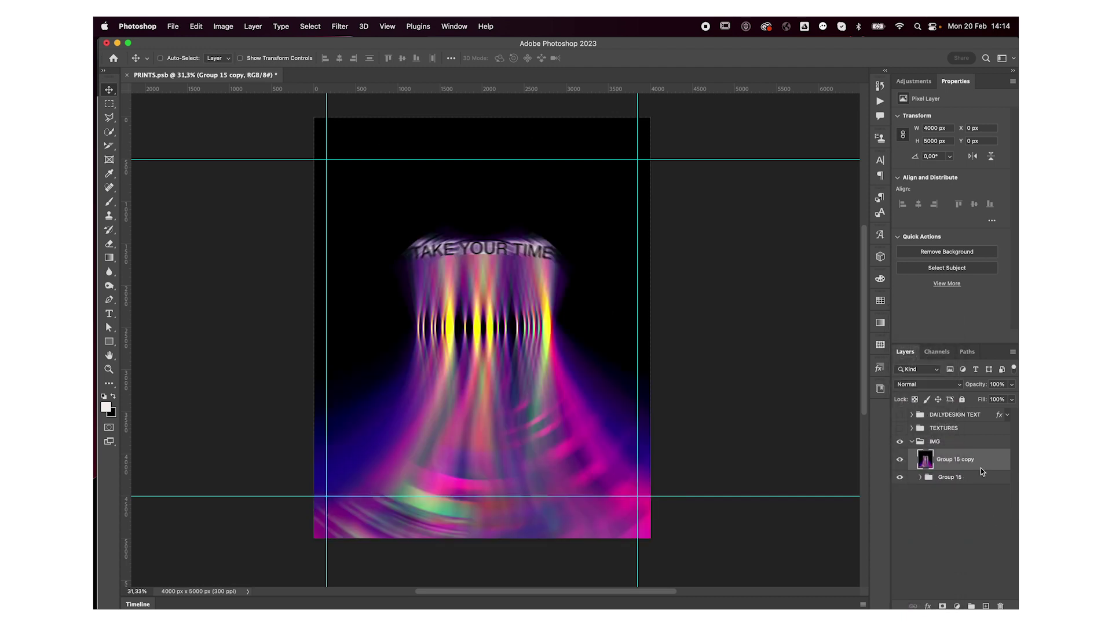
pyautogui.press('Delete')
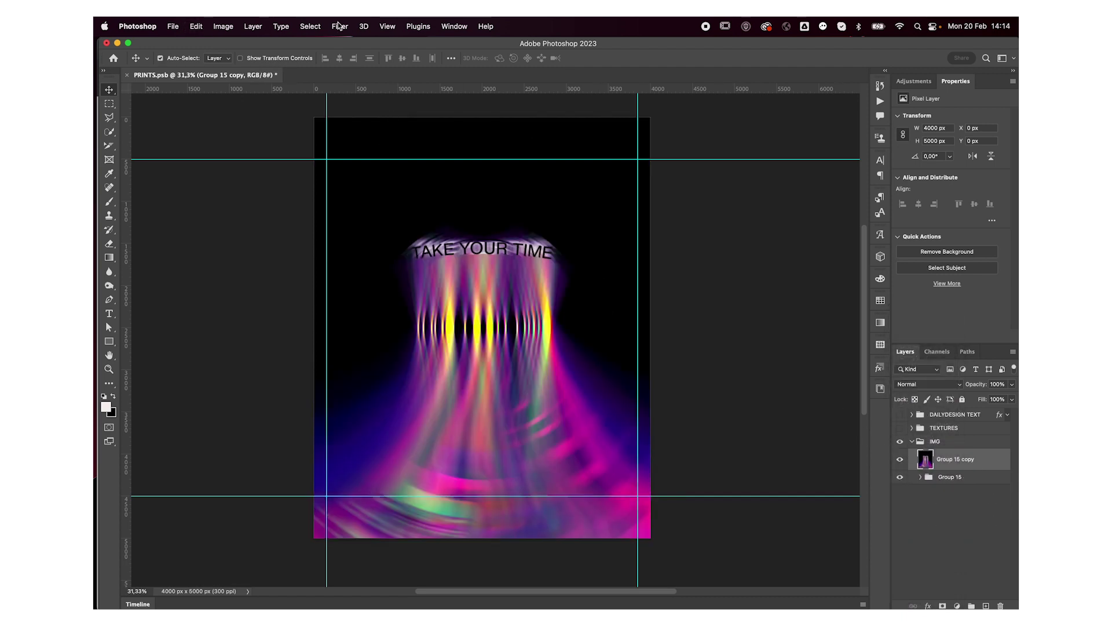
# Step: Try Motion Blur and a very light amount-1 Radial Blur on the merged layer, cancelling both
pyautogui.click(340, 26)
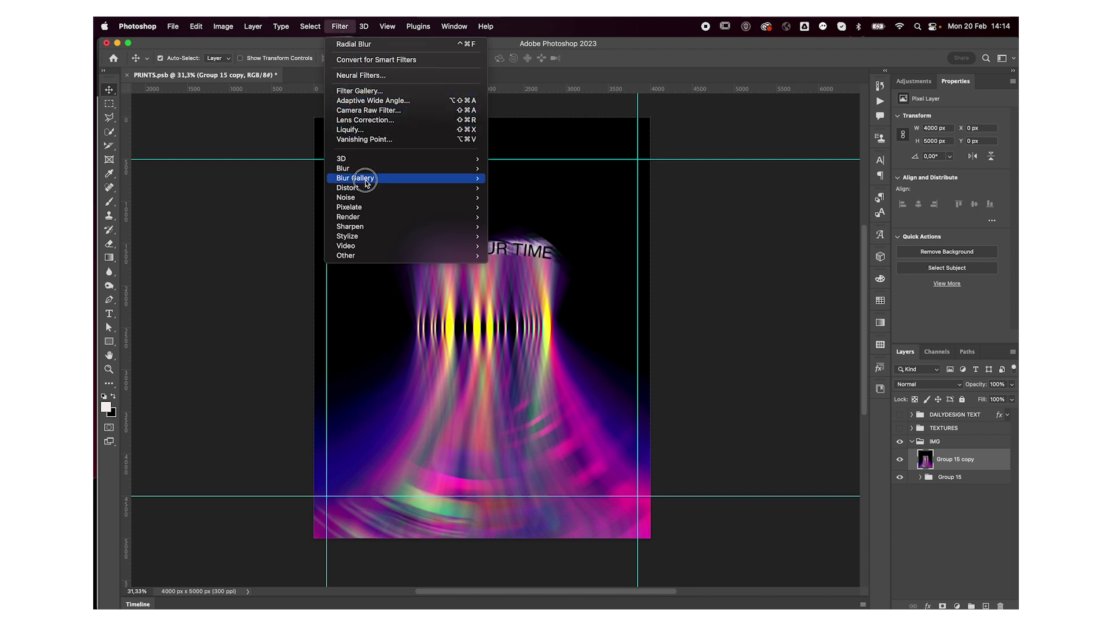
pyautogui.click(538, 228)
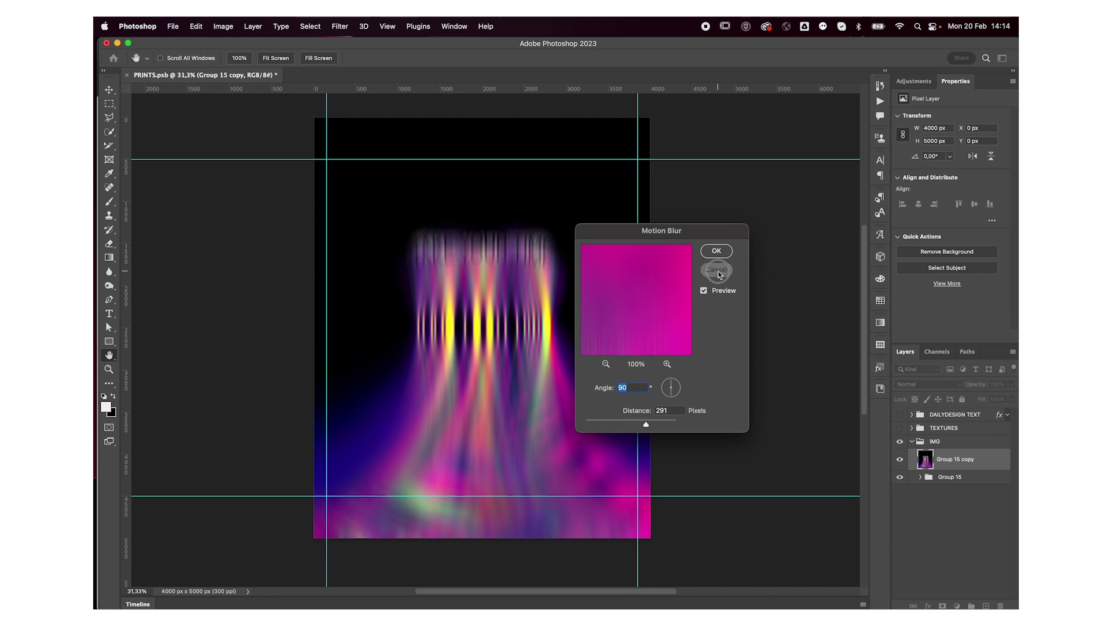
pyautogui.click(717, 250)
pyautogui.click(301, 24)
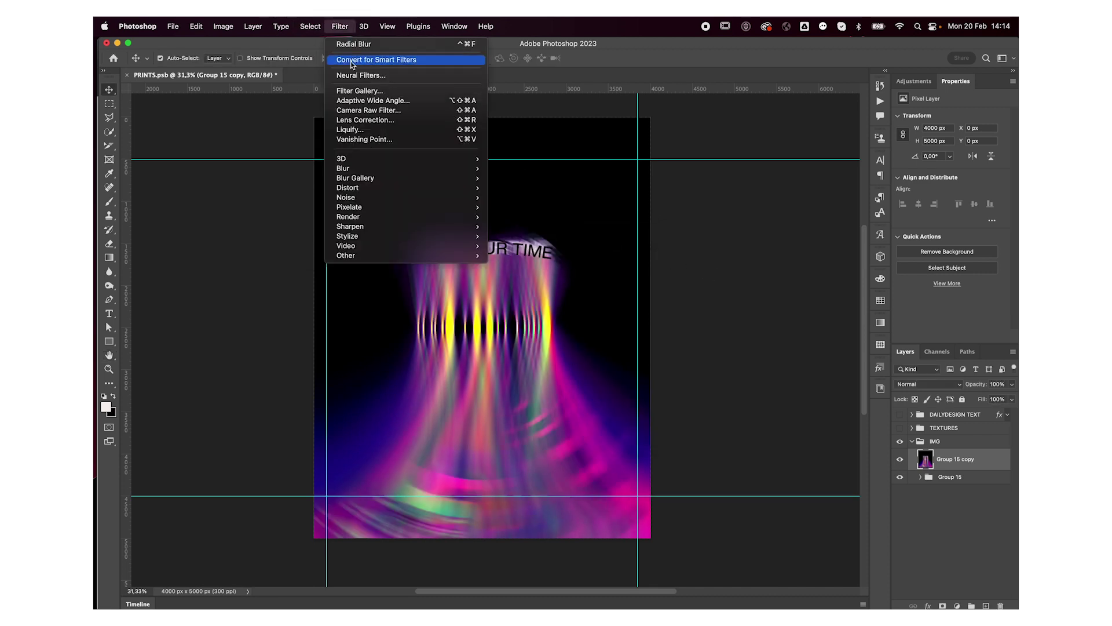
pyautogui.moveTo(343, 168)
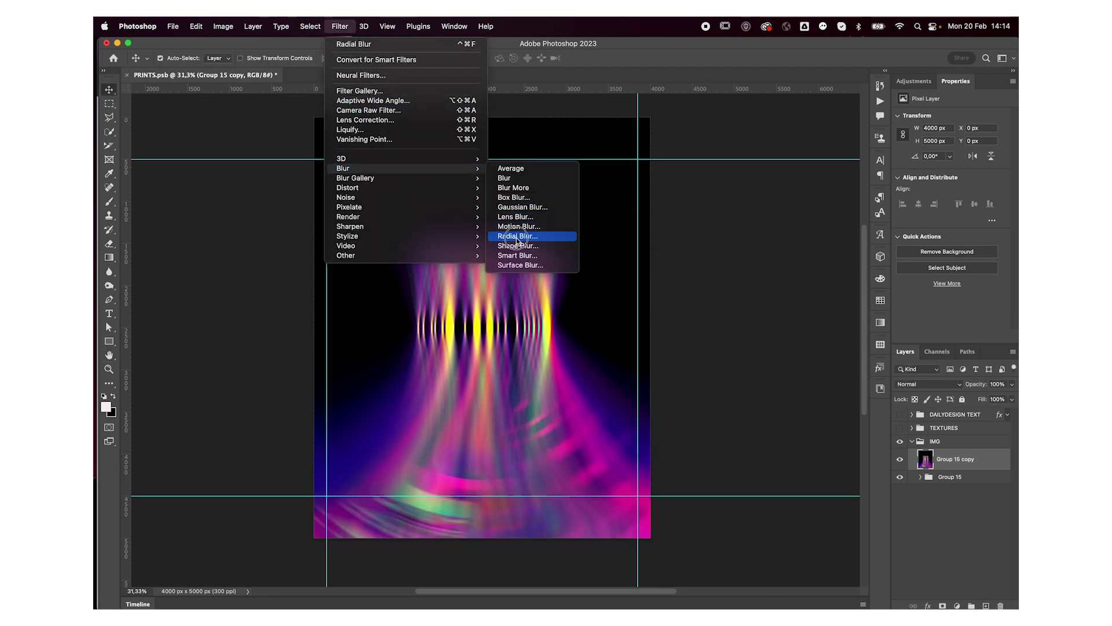
pyautogui.click(517, 237)
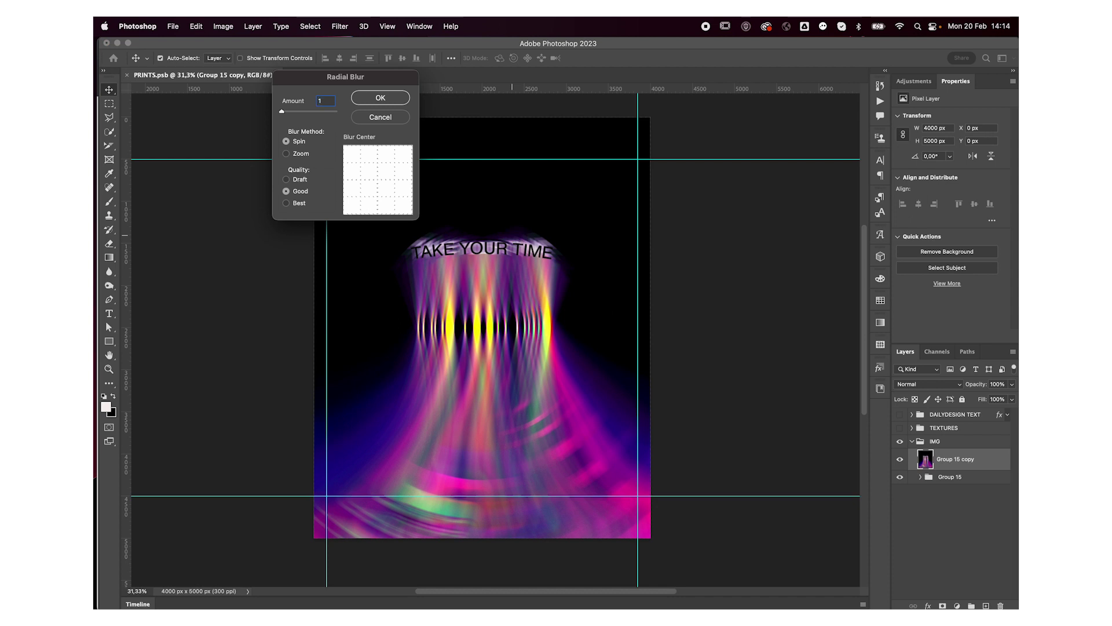
pyautogui.press('Escape')
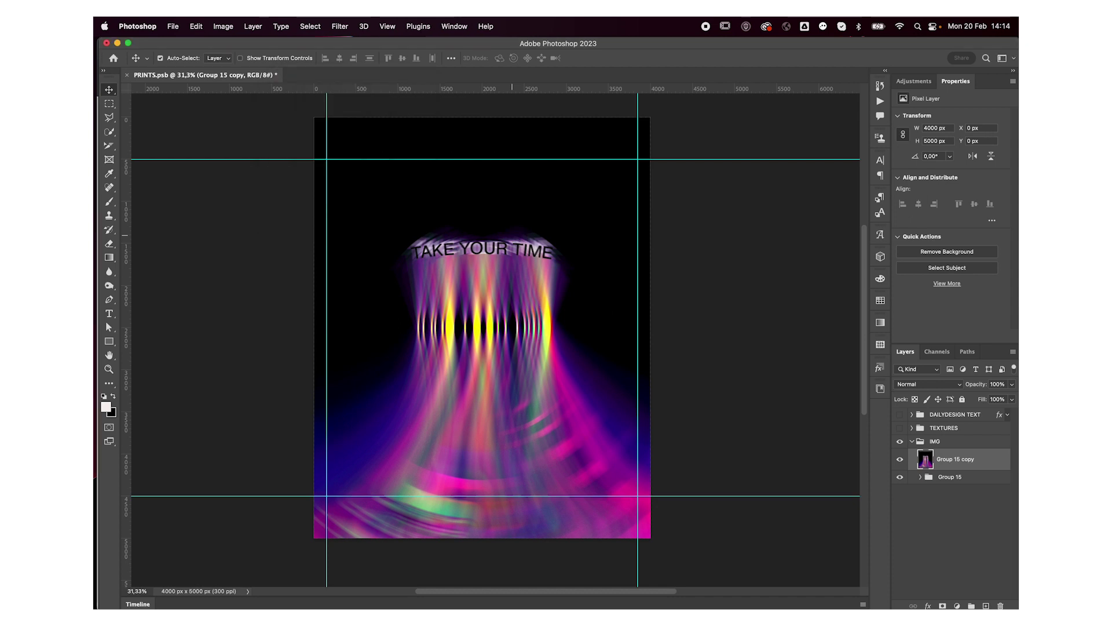
pyautogui.click(340, 26)
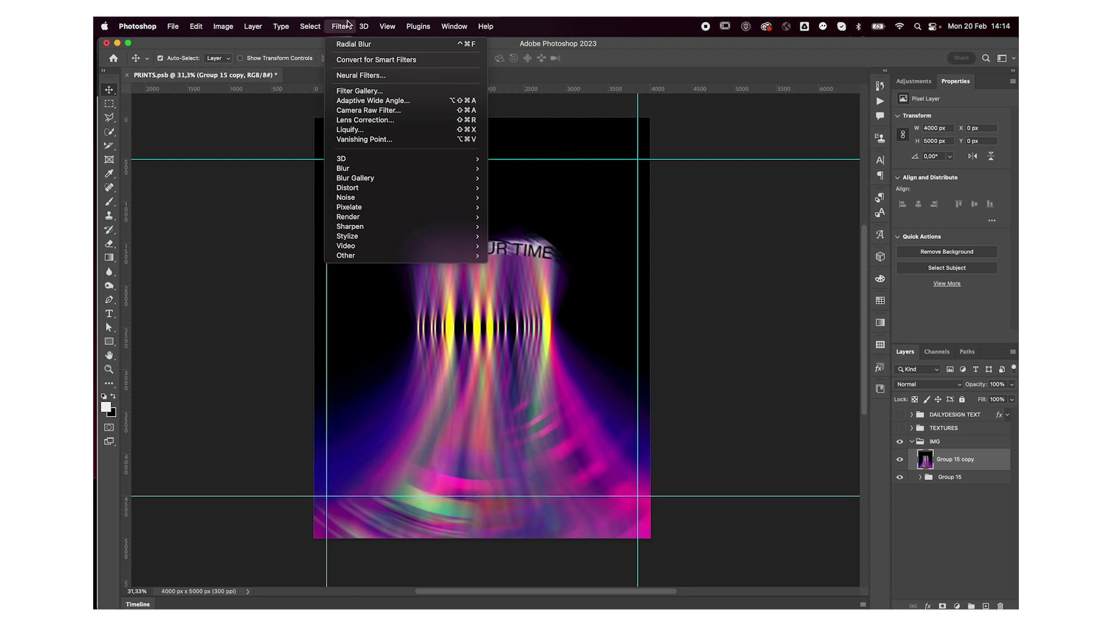
# Step: Open Camera Raw on the streaks and adjust temperature, exposure and contrast in Basic
pyautogui.click(357, 111)
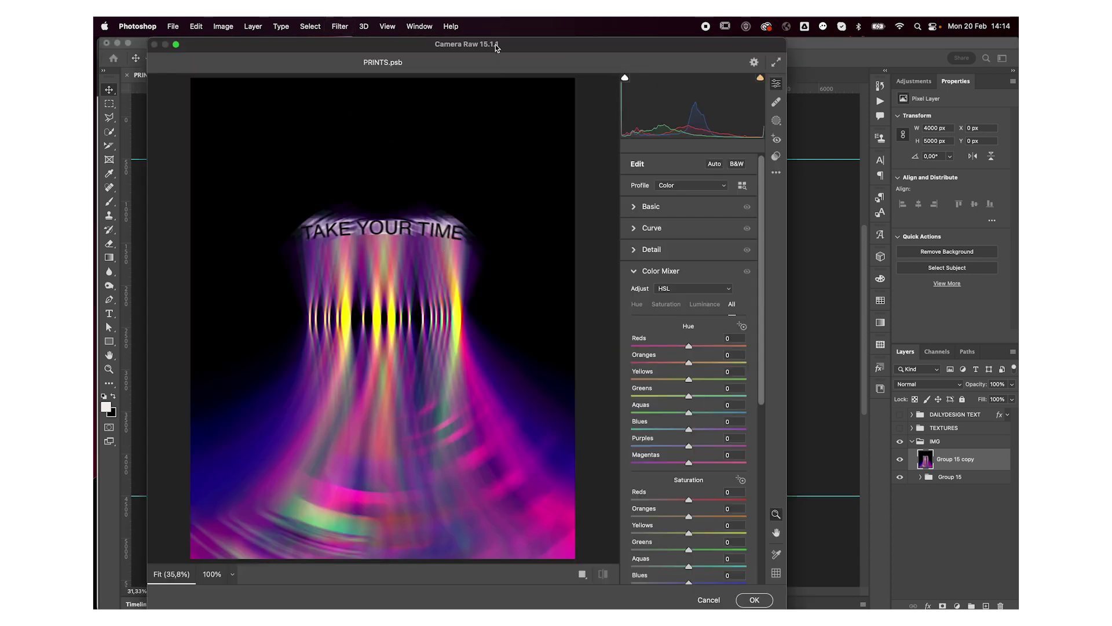
pyautogui.moveTo(497, 43); pyautogui.dragTo(529, 43)
pyautogui.click(666, 207)
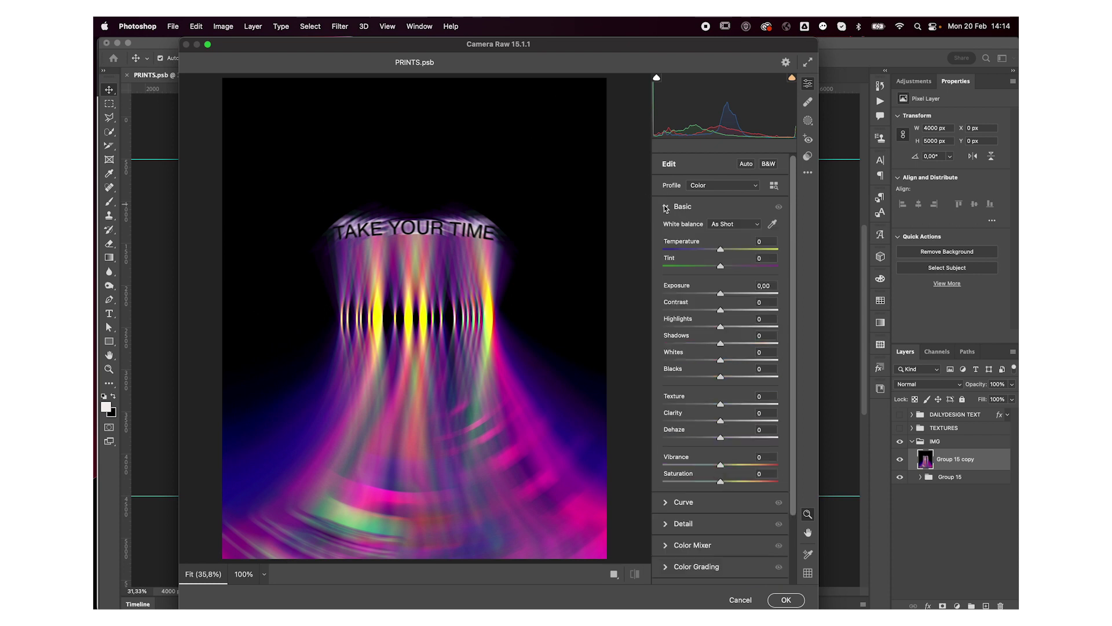
pyautogui.moveTo(721, 249); pyautogui.dragTo(723, 249)
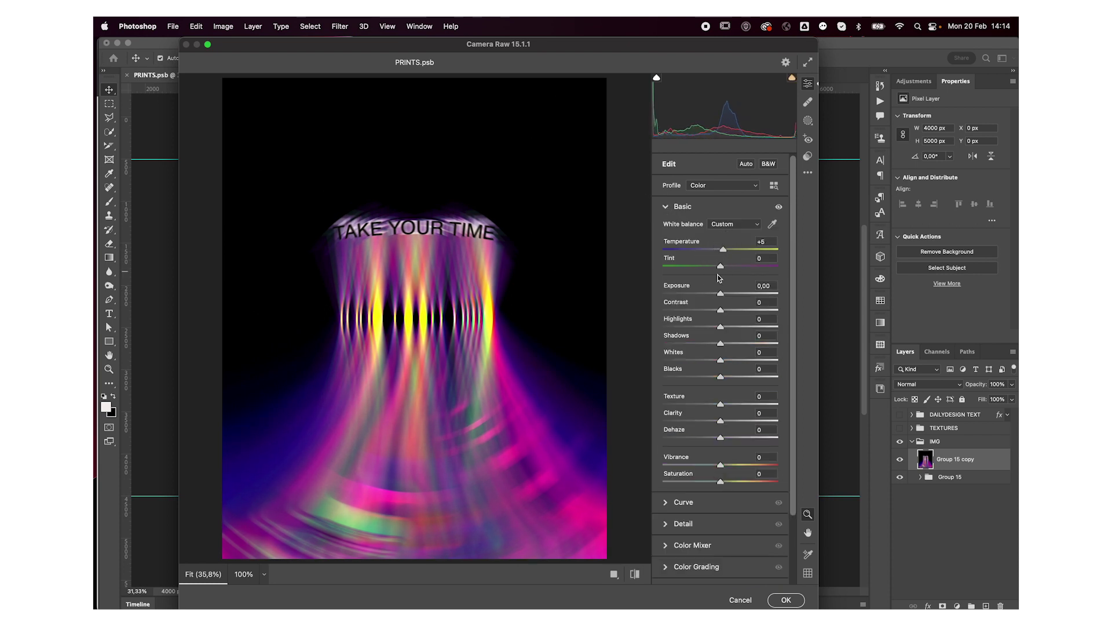
pyautogui.moveTo(721, 293); pyautogui.dragTo(723, 296)
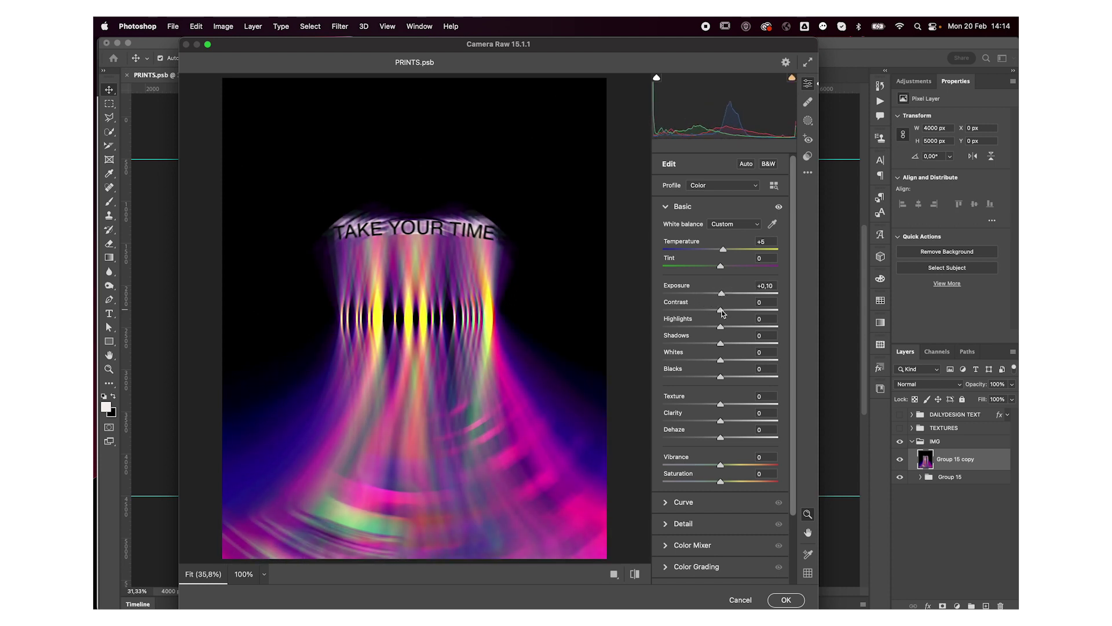
pyautogui.moveTo(721, 310)
pyautogui.mouseDown()
pyautogui.moveTo(748, 312)
pyautogui.moveTo(702, 331)
pyautogui.moveTo(723, 360)
pyautogui.moveTo(716, 327)
pyautogui.mouseUp()
# Step: Set blacks -21, texture -100, clarity -64, dehaze +54, and adjust vibrance and saturation +22
pyautogui.moveTo(721, 377)
pyautogui.mouseDown()
pyautogui.moveTo(708, 377)
pyautogui.moveTo(691, 406)
pyautogui.moveTo(655, 408)
pyautogui.moveTo(760, 408)
pyautogui.moveTo(647, 408)
pyautogui.mouseUp()
pyautogui.moveTo(720, 422)
pyautogui.mouseDown()
pyautogui.moveTo(702, 422)
pyautogui.moveTo(763, 422)
pyautogui.moveTo(658, 422)
pyautogui.moveTo(789, 438)
pyautogui.moveTo(747, 437)
pyautogui.moveTo(775, 408)
pyautogui.moveTo(734, 410)
pyautogui.mouseUp()
pyautogui.scroll(-1, 692, 401)
pyautogui.scroll(-3, 692, 401)
pyautogui.moveTo(720, 390)
pyautogui.mouseDown()
pyautogui.moveTo(707, 389)
pyautogui.moveTo(725, 390)
pyautogui.mouseUp()
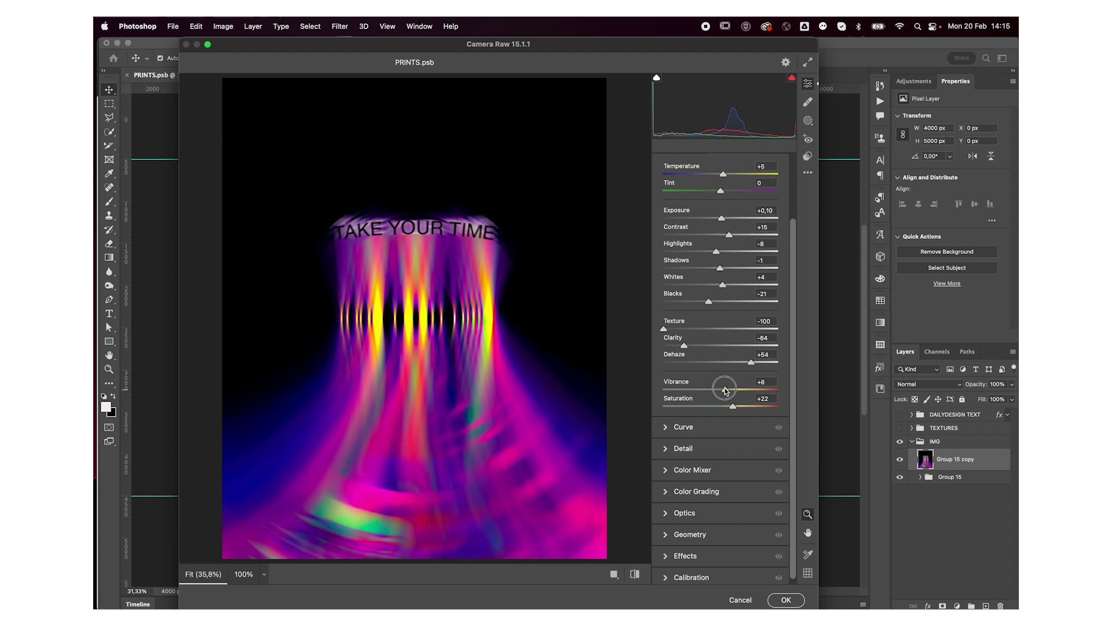
pyautogui.scroll(-1, 695, 405)
# Step: In the Color Mixer, shift the hues of the reds, aquas (to -100) and blues
pyautogui.click(666, 465)
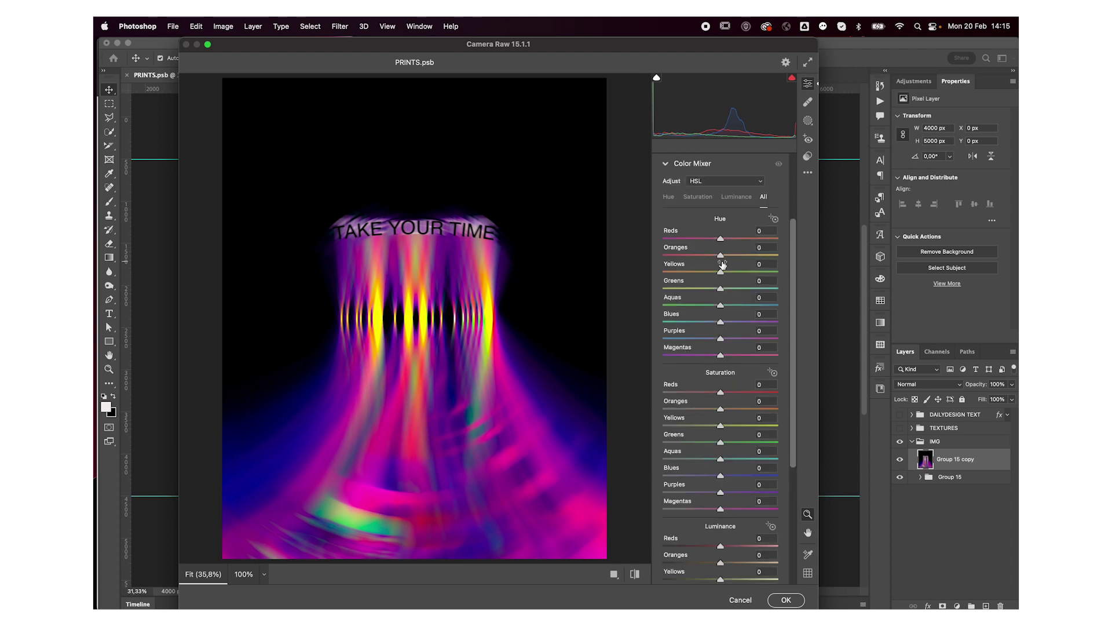
pyautogui.moveTo(720, 238)
pyautogui.mouseDown()
pyautogui.moveTo(698, 248)
pyautogui.moveTo(716, 248)
pyautogui.moveTo(720, 261)
pyautogui.moveTo(687, 272)
pyautogui.moveTo(747, 272)
pyautogui.moveTo(683, 293)
pyautogui.moveTo(798, 288)
pyautogui.moveTo(639, 287)
pyautogui.mouseUp()
pyautogui.moveTo(720, 304); pyautogui.dragTo(594, 303)
pyautogui.moveTo(721, 322)
pyautogui.mouseDown()
pyautogui.moveTo(745, 322)
pyautogui.moveTo(725, 323)
pyautogui.moveTo(730, 342)
pyautogui.moveTo(716, 342)
pyautogui.moveTo(755, 355)
pyautogui.mouseUp()
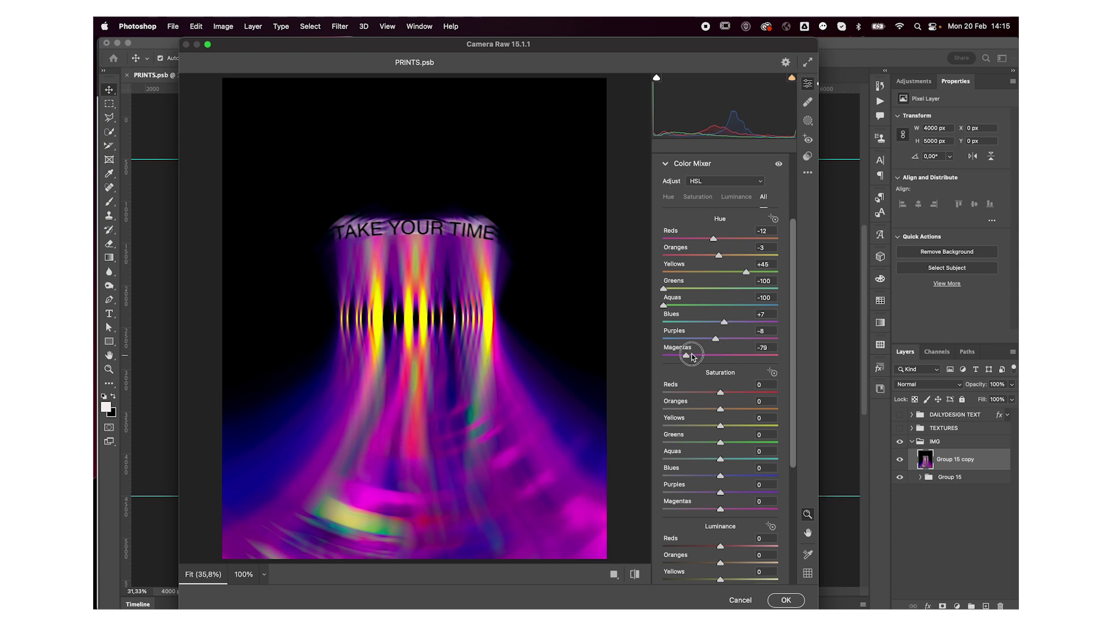
# Step: Boost reds saturation to +93, adjust red and yellow luminance, and apply the Camera Raw edit
pyautogui.moveTo(721, 393)
pyautogui.mouseDown()
pyautogui.moveTo(775, 393)
pyautogui.moveTo(695, 427)
pyautogui.moveTo(719, 443)
pyautogui.moveTo(672, 459)
pyautogui.moveTo(764, 458)
pyautogui.moveTo(743, 490)
pyautogui.mouseUp()
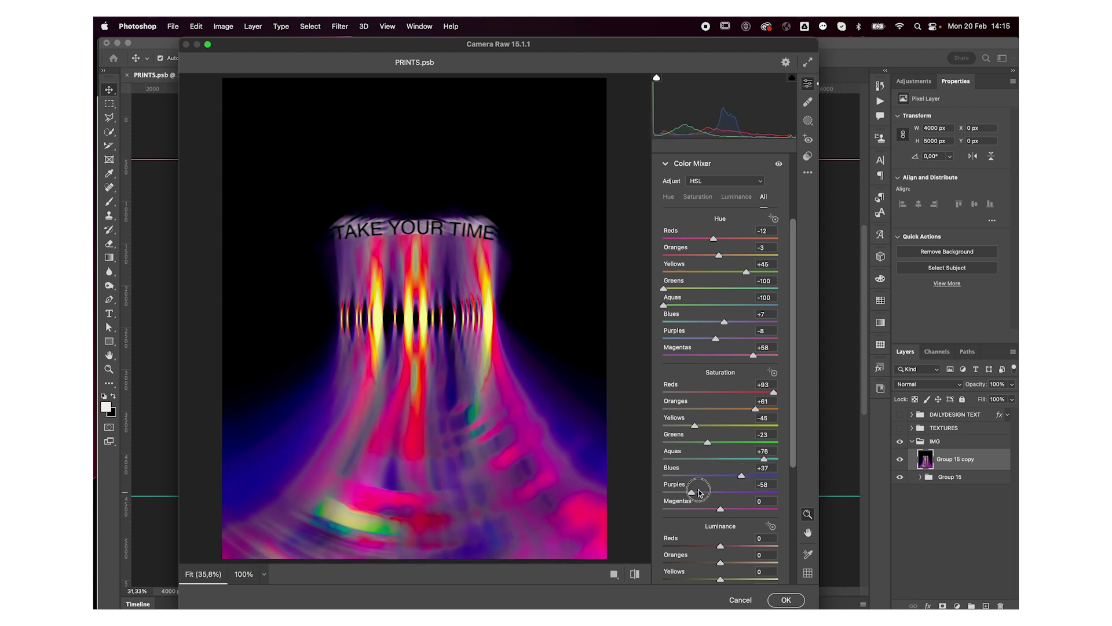
pyautogui.scroll(-5, 742, 490)
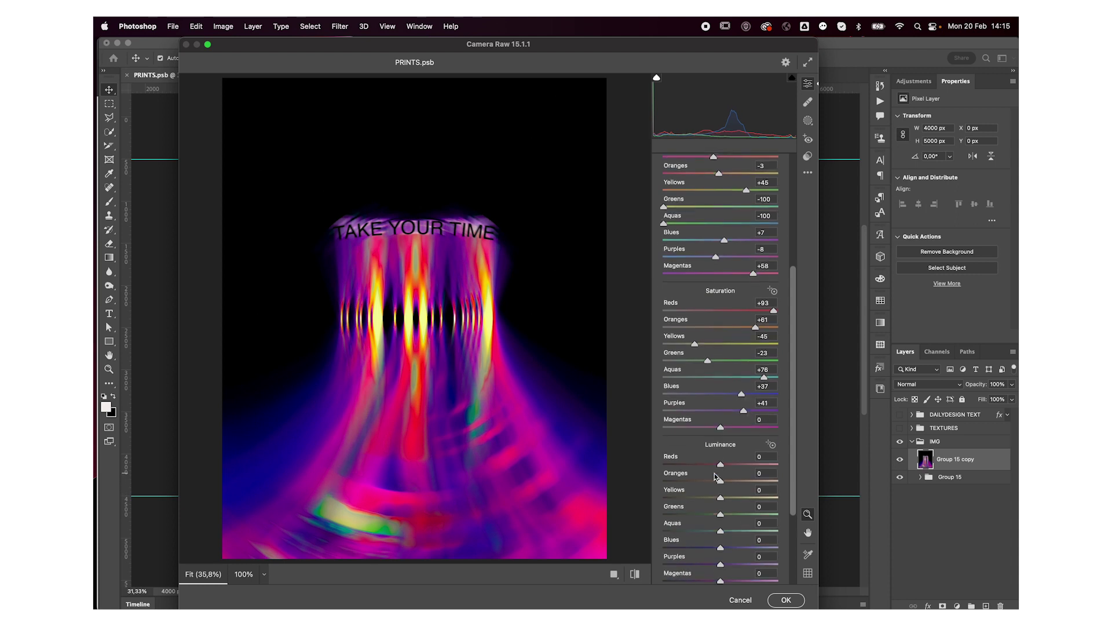
pyautogui.moveTo(721, 391)
pyautogui.mouseDown()
pyautogui.moveTo(749, 393)
pyautogui.moveTo(724, 392)
pyautogui.moveTo(690, 430)
pyautogui.moveTo(750, 429)
pyautogui.moveTo(725, 447)
pyautogui.moveTo(745, 464)
pyautogui.moveTo(736, 495)
pyautogui.moveTo(684, 514)
pyautogui.moveTo(733, 512)
pyautogui.moveTo(732, 528)
pyautogui.moveTo(697, 548)
pyautogui.moveTo(716, 546)
pyautogui.mouseUp()
pyautogui.click(720, 446)
pyautogui.click(721, 478)
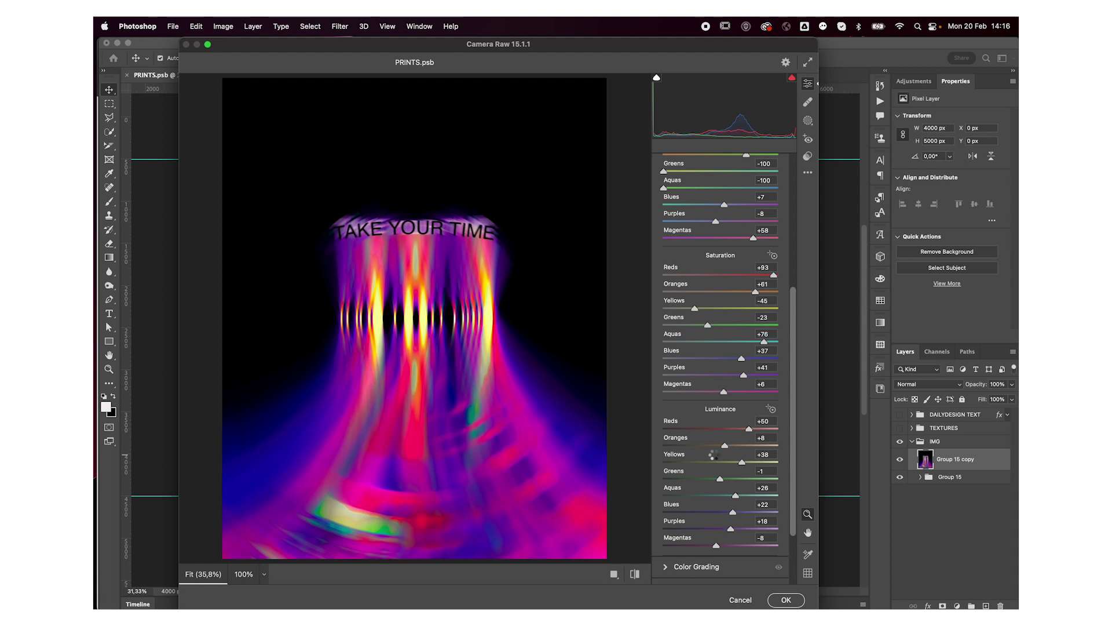
pyautogui.press('super+z')
pyautogui.press('super+shift+z')
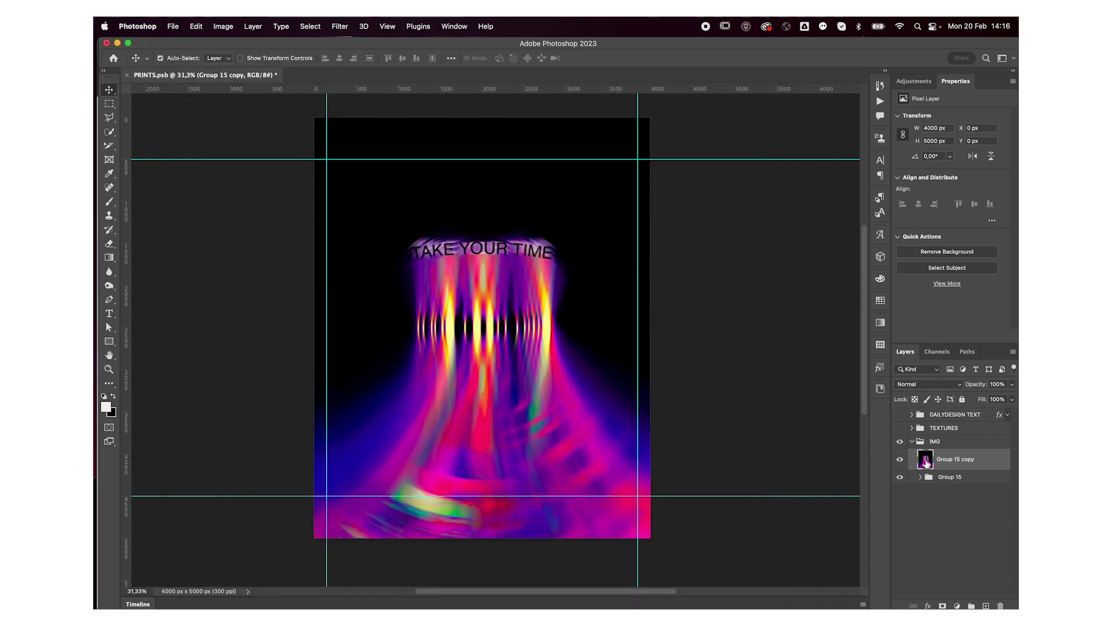
# Step: Duplicate the adjusted streaks layer and give the copy a large-radius Gaussian Blur
pyautogui.press('super+j')
pyautogui.click(342, 27)
pyautogui.moveTo(343, 168)
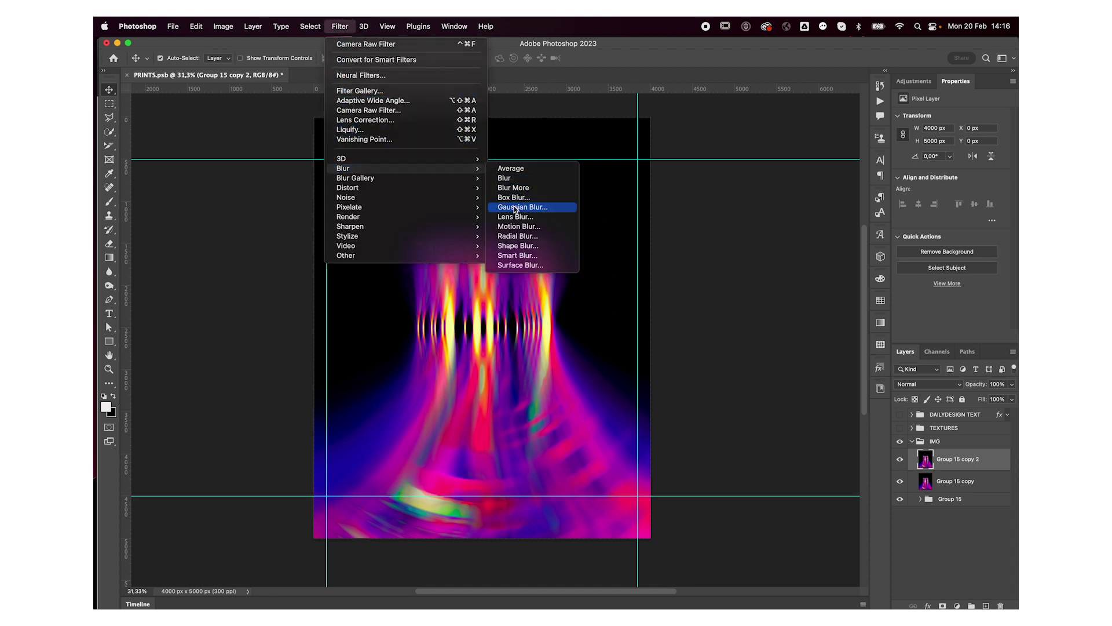
pyautogui.click(520, 207)
pyautogui.moveTo(697, 390)
pyautogui.mouseDown()
pyautogui.moveTo(740, 393)
pyautogui.moveTo(729, 387)
pyautogui.mouseUp()
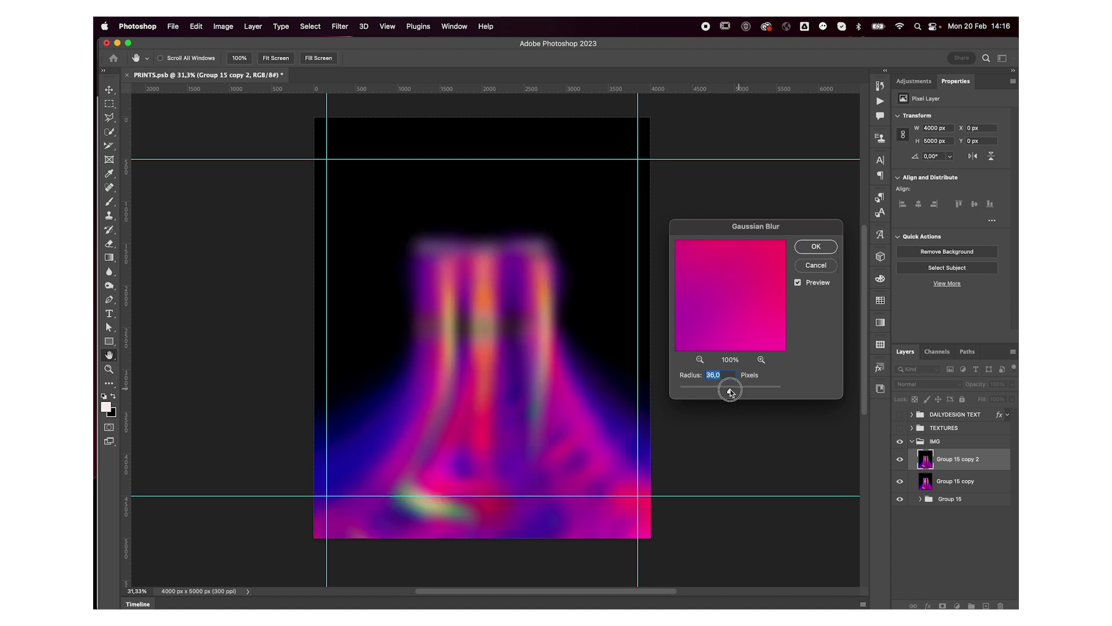
pyautogui.click(816, 247)
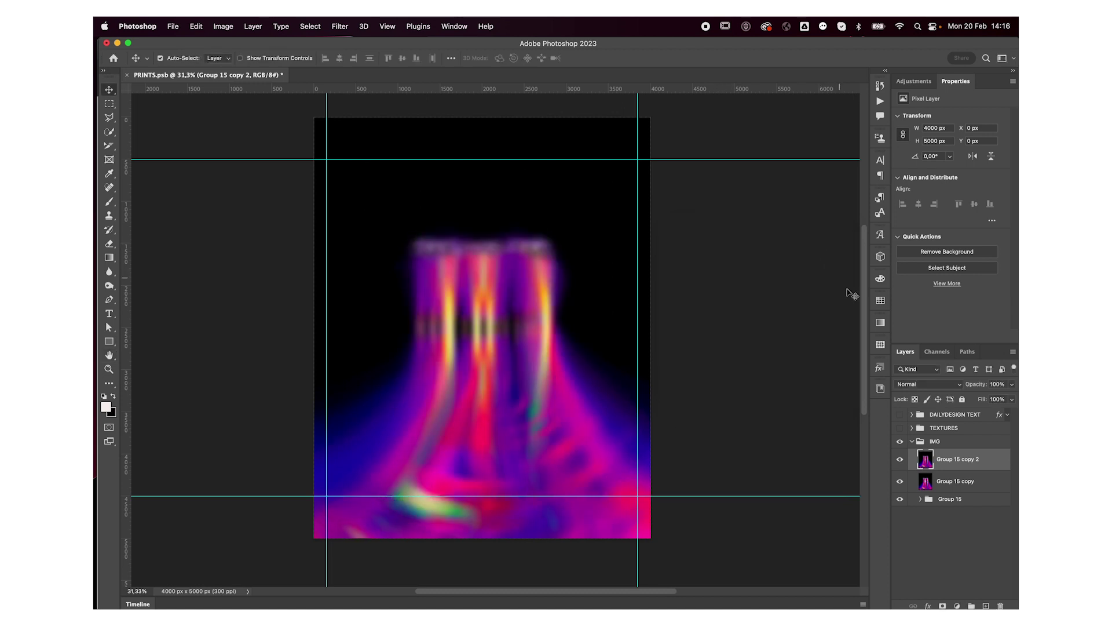
# Step: Set the blurred Group 15 copy 2 to Screen blending at 10% opacity
pyautogui.click(921, 384)
pyautogui.press('Down')
pyautogui.press('Down')
pyautogui.press('Down')
pyautogui.press('Down')
pyautogui.press('Down')
pyautogui.press('Down')
pyautogui.press('Down')
pyautogui.press('Down')
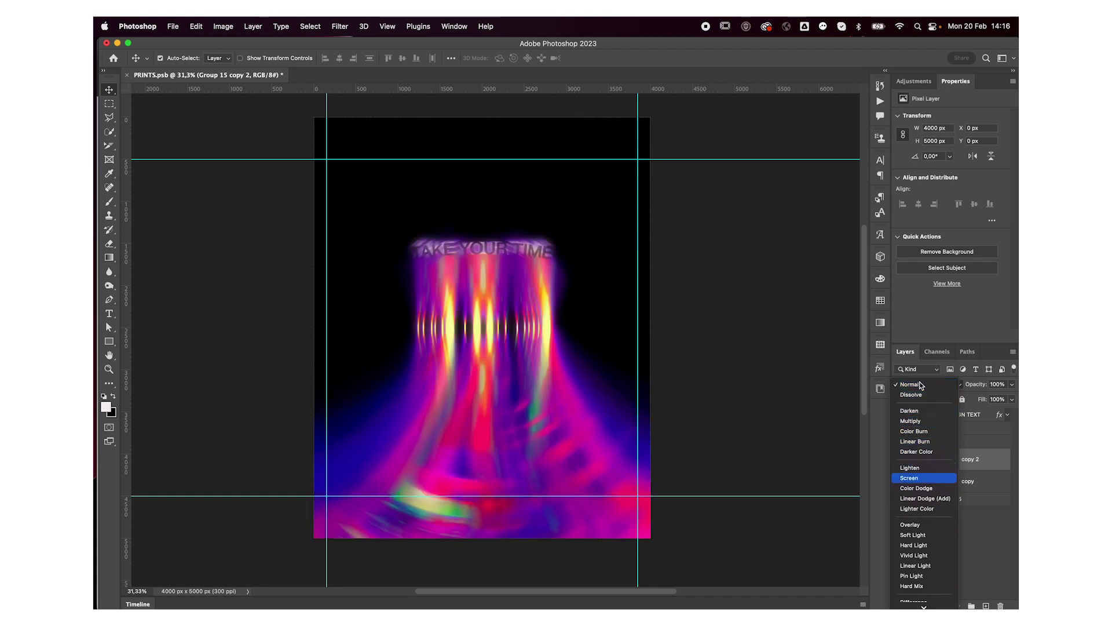
pyautogui.press('Return')
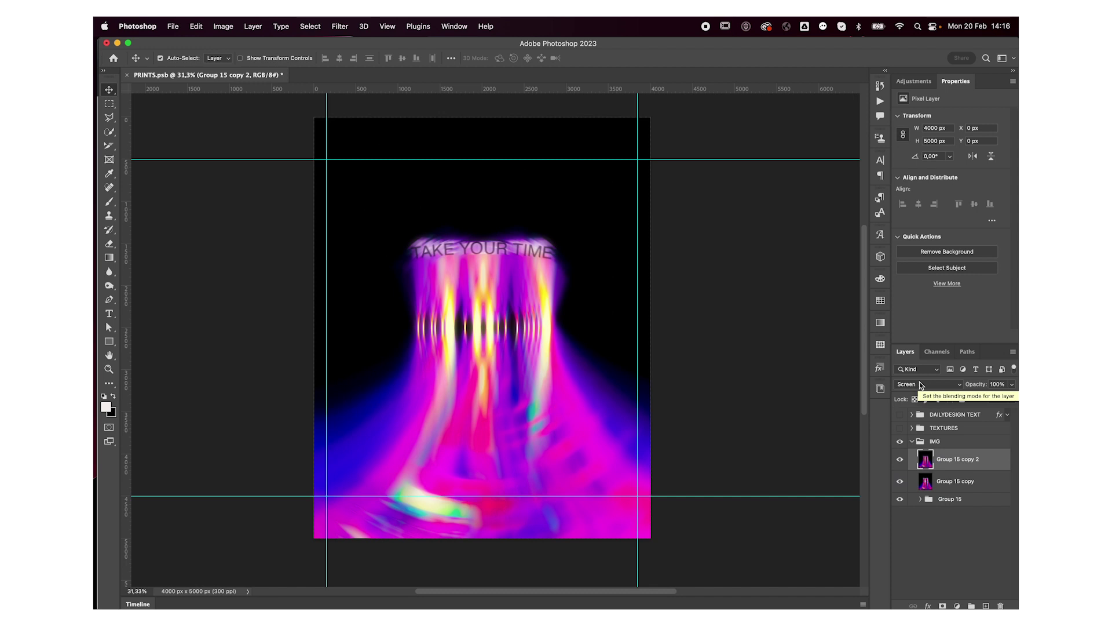
pyautogui.write('20')
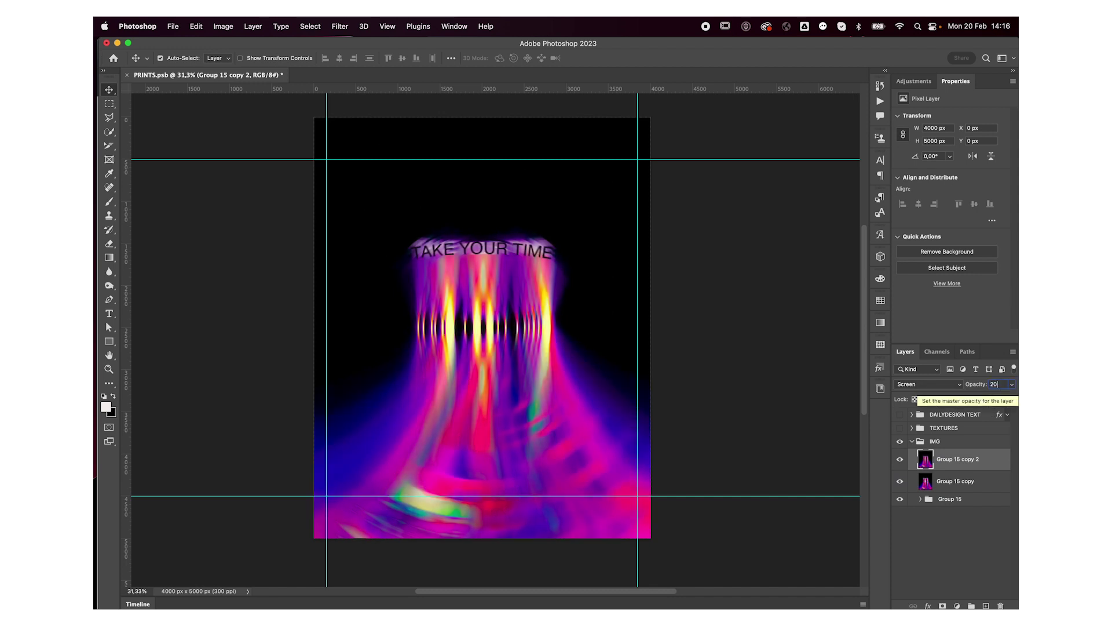
pyautogui.click(899, 459)
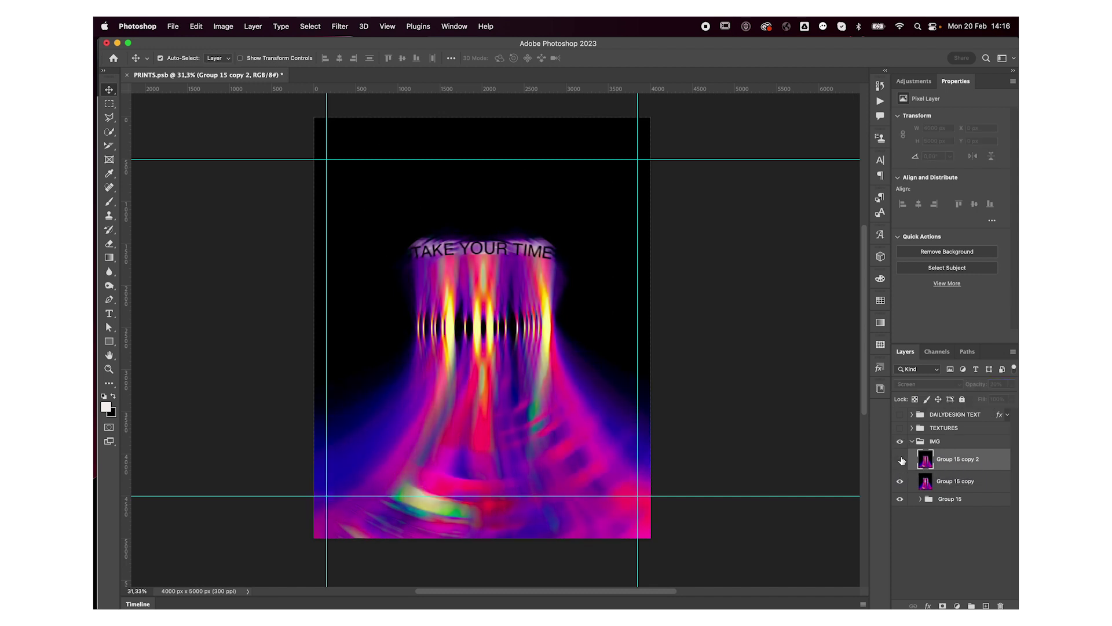
pyautogui.click(996, 383)
pyautogui.write('40')
pyautogui.write('10')
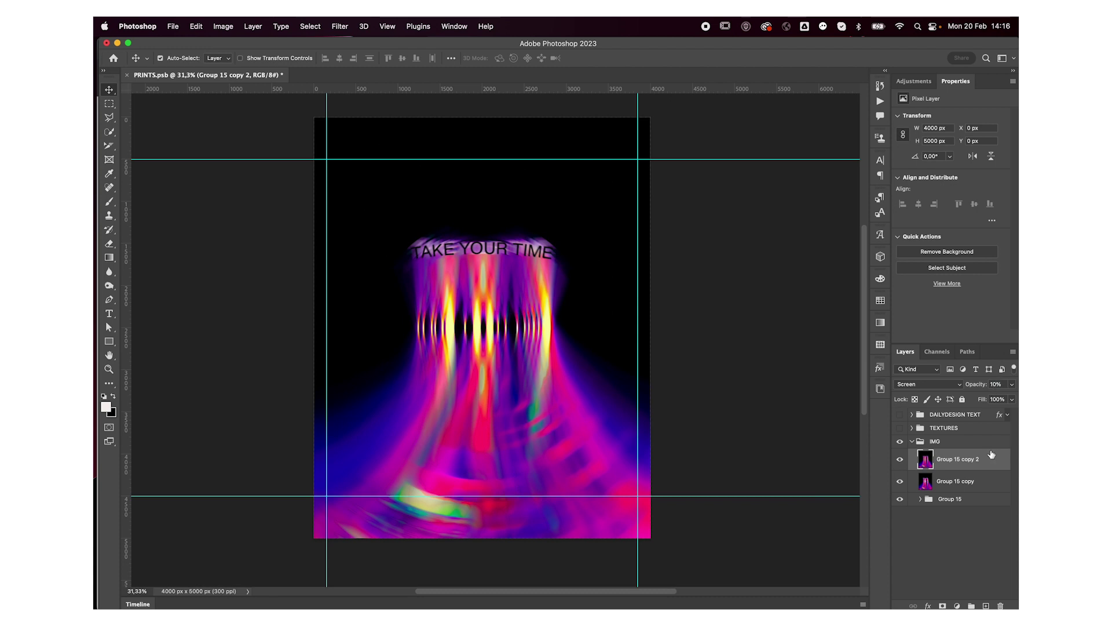
pyautogui.keyDown('shift'); pyautogui.click(980, 485); pyautogui.keyUp('shift')
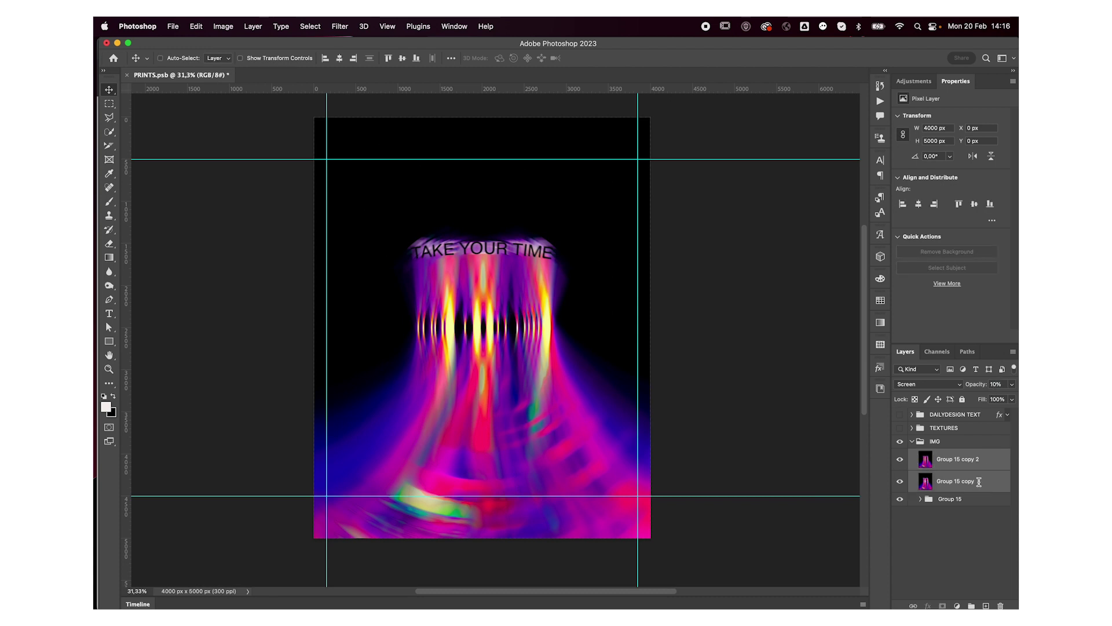
# Step: Group the streak layers into Group 16, stamp a merged copy, and add 8% monochromatic Gaussian noise
pyautogui.press('super+g')
pyautogui.press('super+j')
pyautogui.press('super+e')
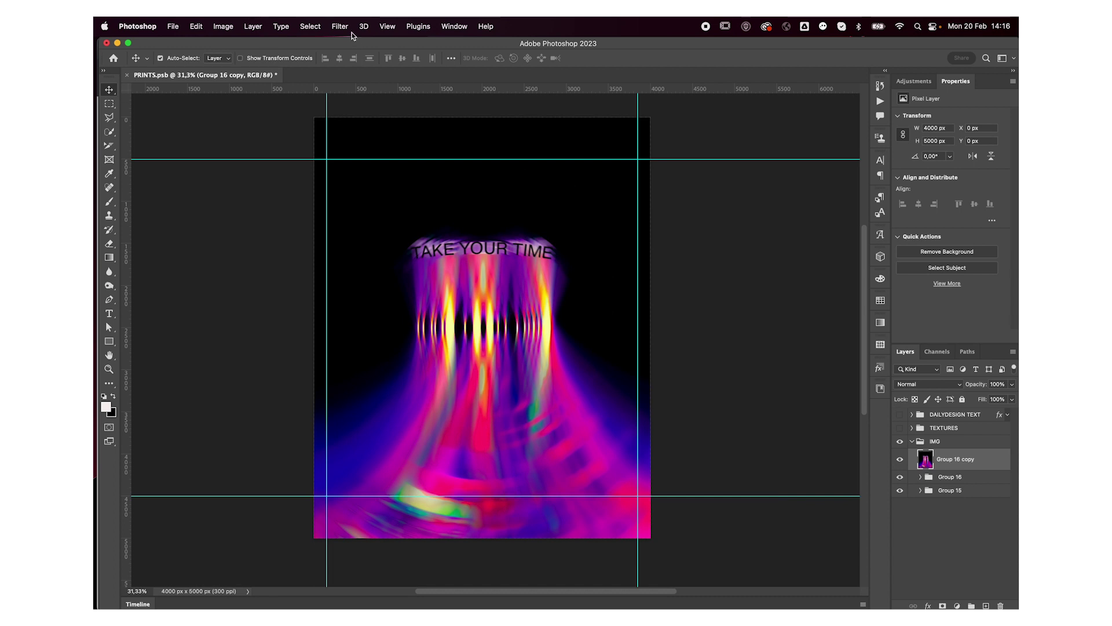
pyautogui.click(340, 26)
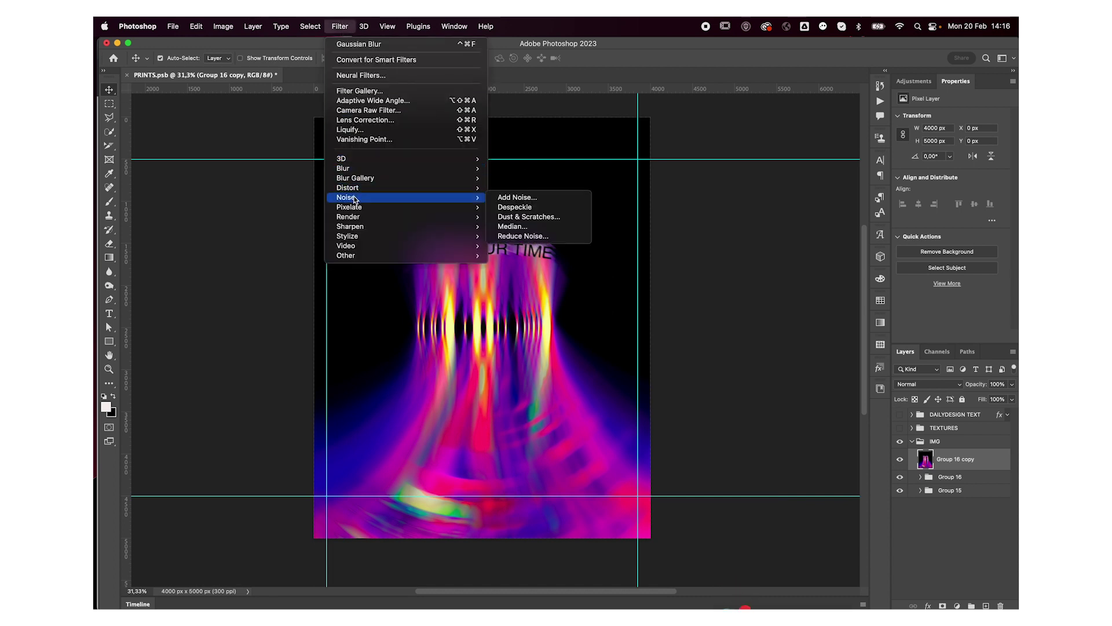
pyautogui.moveTo(365, 168)
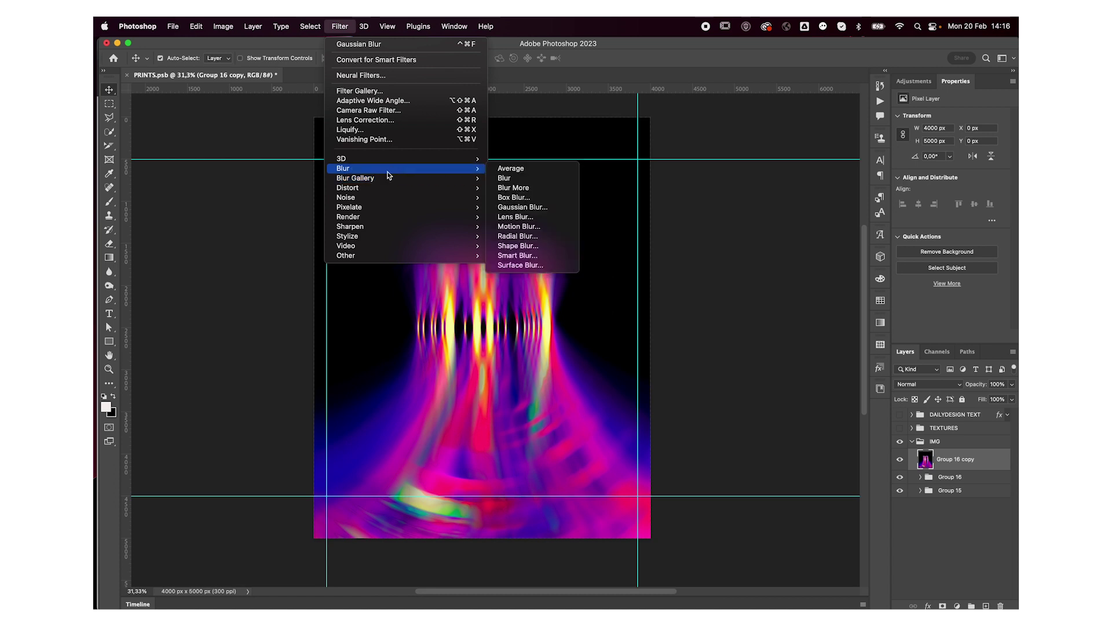
pyautogui.moveTo(346, 197)
pyautogui.click(506, 201)
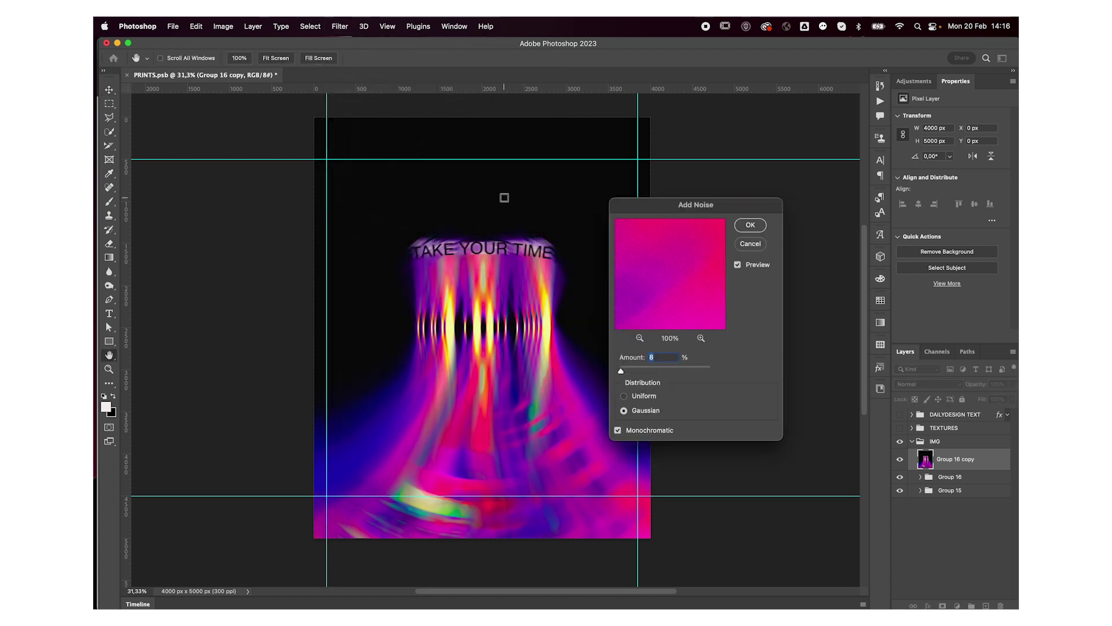
pyautogui.moveTo(678, 211); pyautogui.dragTo(752, 198)
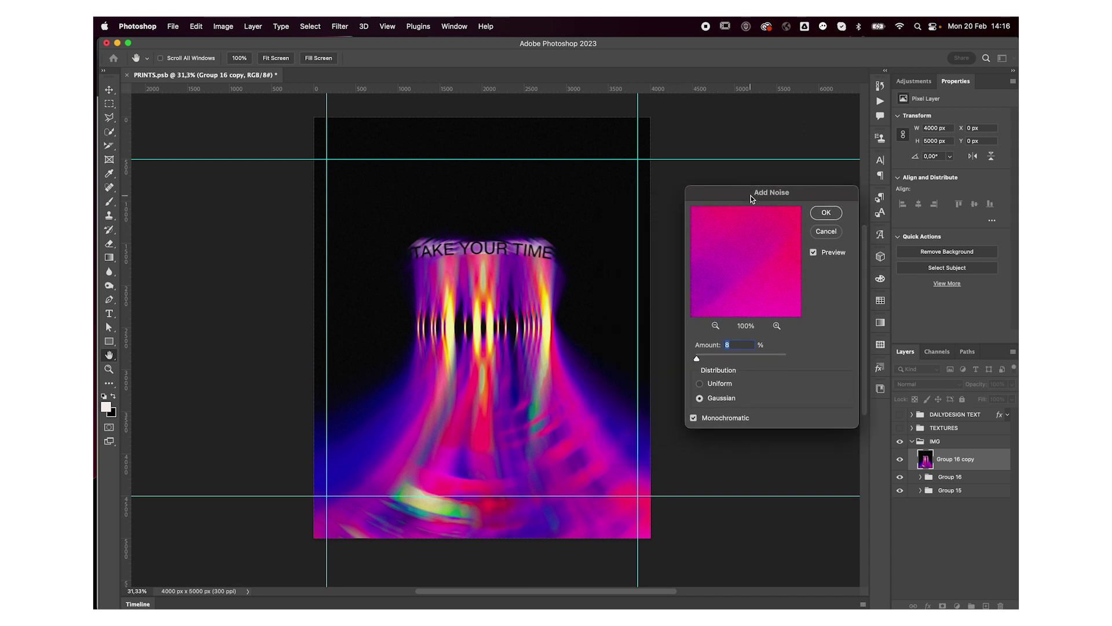
pyautogui.press('Return')
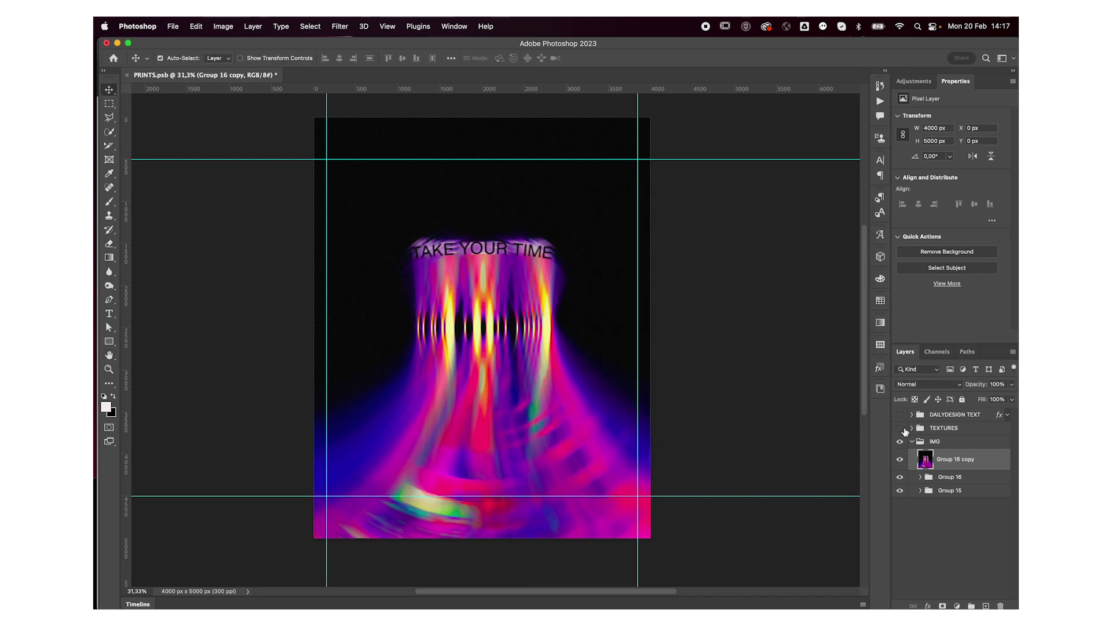
# Step: Turn on the DAILYDESIGN TEXT and TEXTURES groups to reveal the footer caption and grain
pyautogui.click(900, 415)
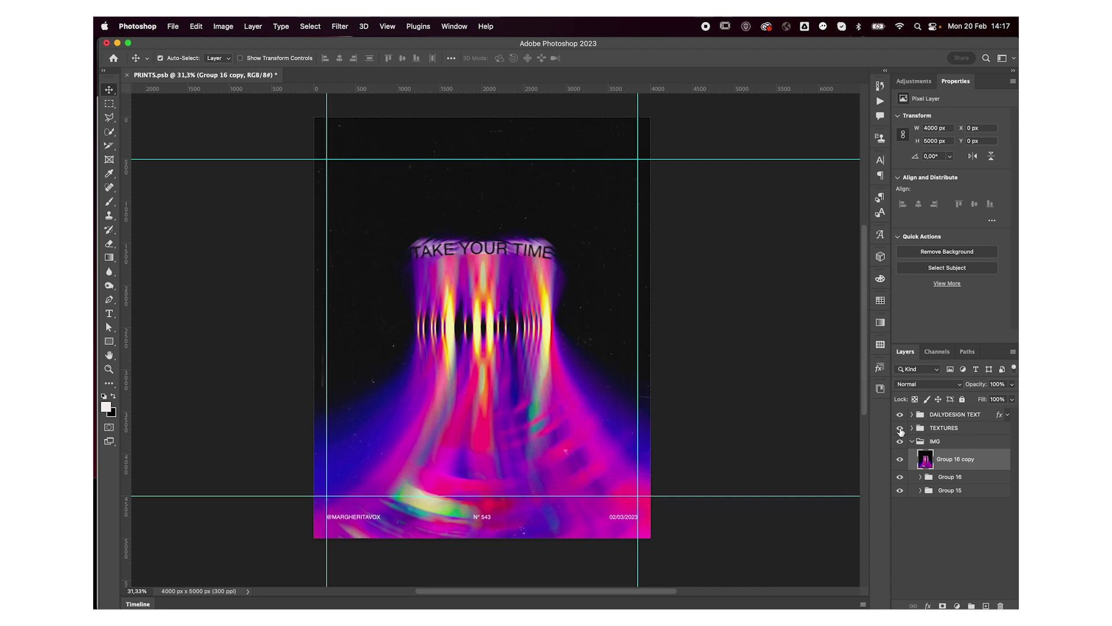